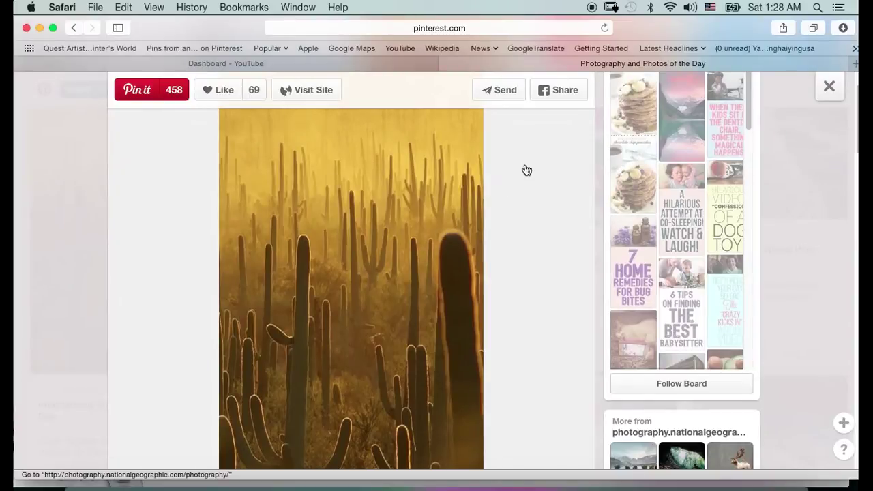
Switch from the cactus reference photo to SketchBook and zoom out until the whole canvas fits in view.
left_click(670, 487)
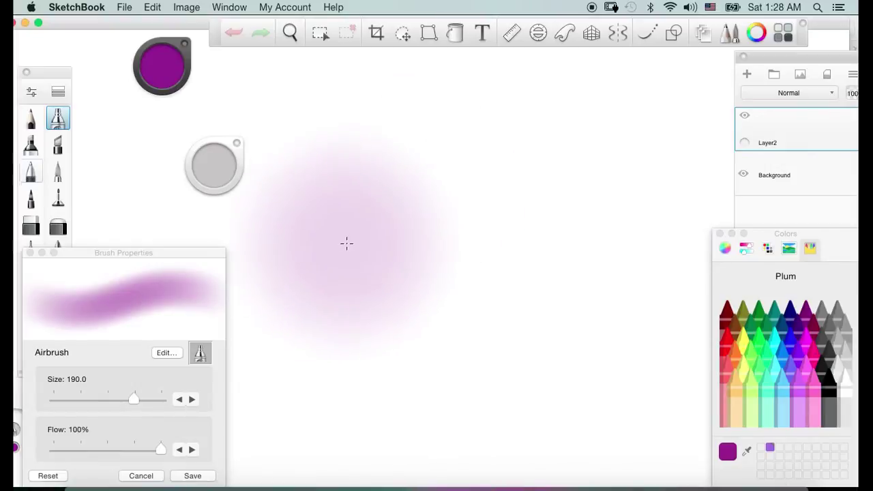
mouse_move(378, 243)
left_mouse_down()
mouse_move(358, 210)
mouse_move(371, 201)
mouse_move(344, 245)
left_mouse_up()
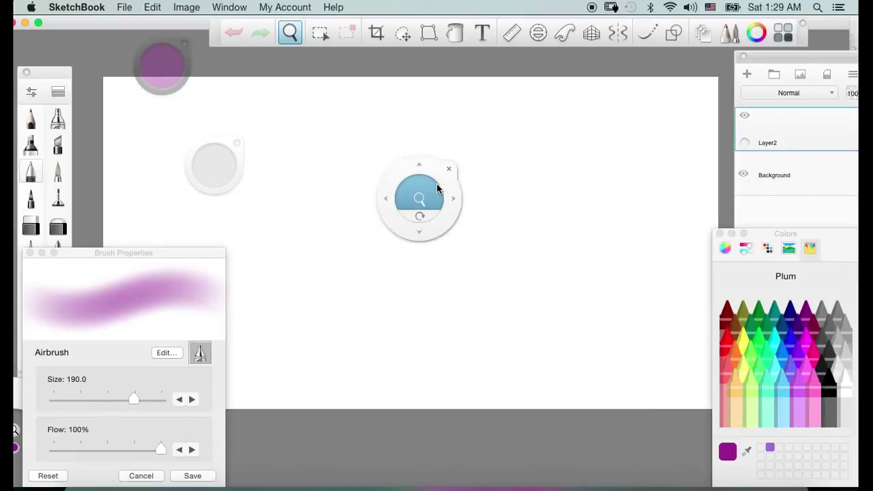
left_click_drag(437, 183, 640, 263)
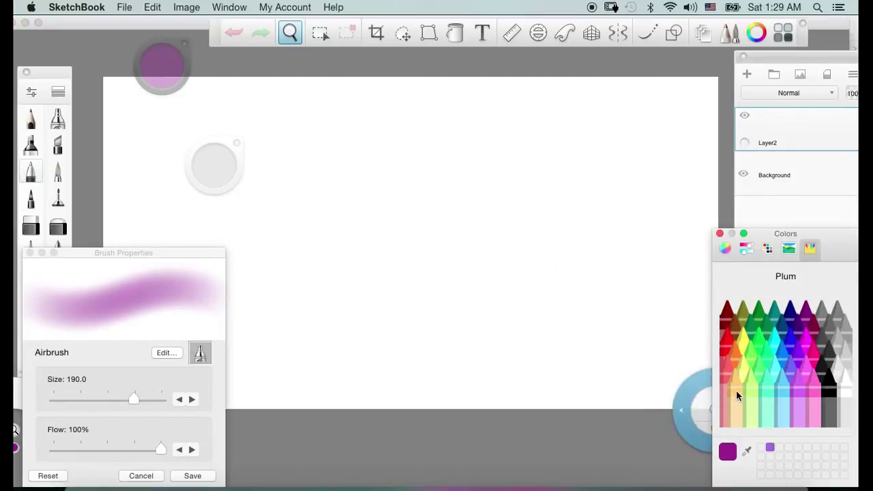
Choose the Banana crayon colour and airbrush pale yellow strokes across the upper part of Layer2.
left_click(743, 371)
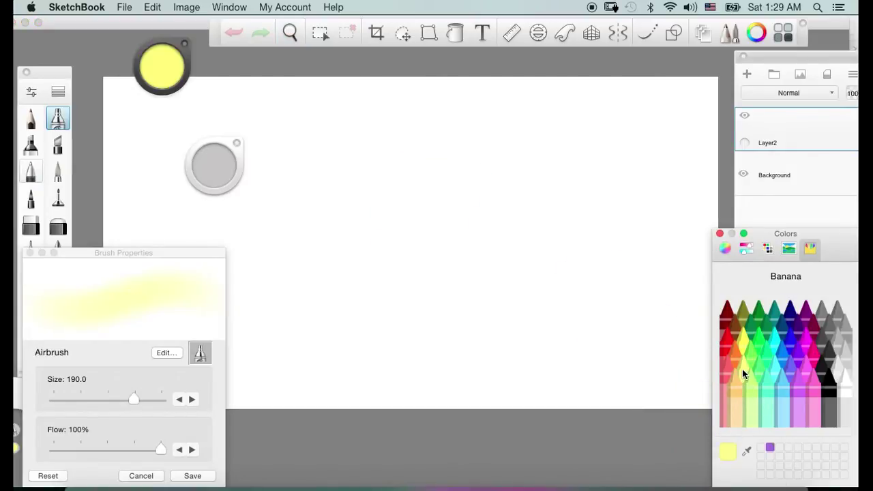
left_click_drag(573, 226, 543, 203)
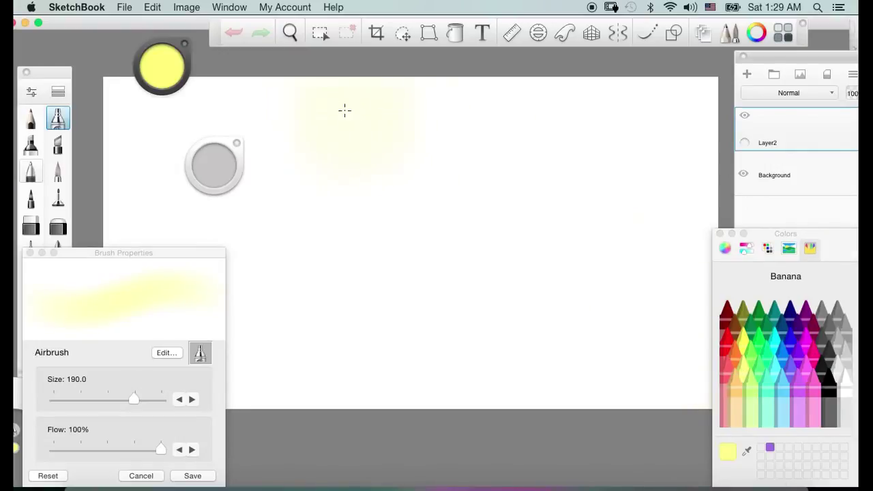
left_click_drag(651, 140, 670, 120)
Shrink the canvas view further and move the grey brush puck off the canvas.
key("space")
left_click(523, 256)
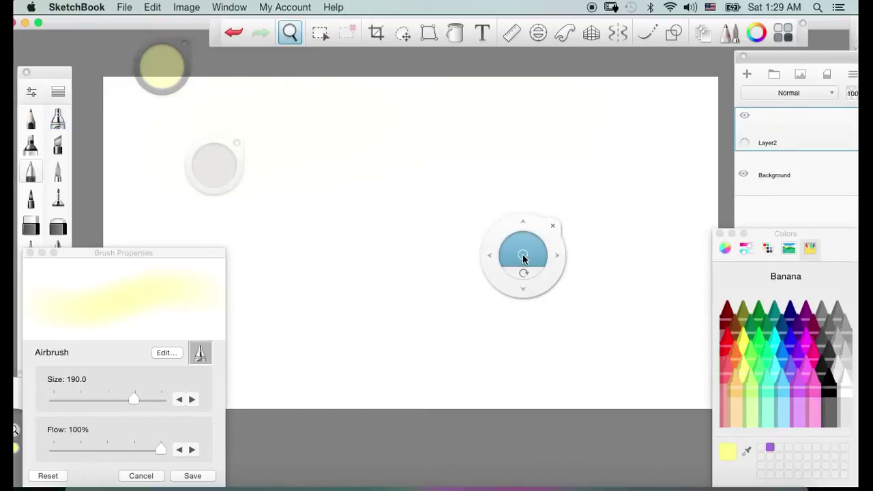
left_click_drag(528, 250, 499, 279)
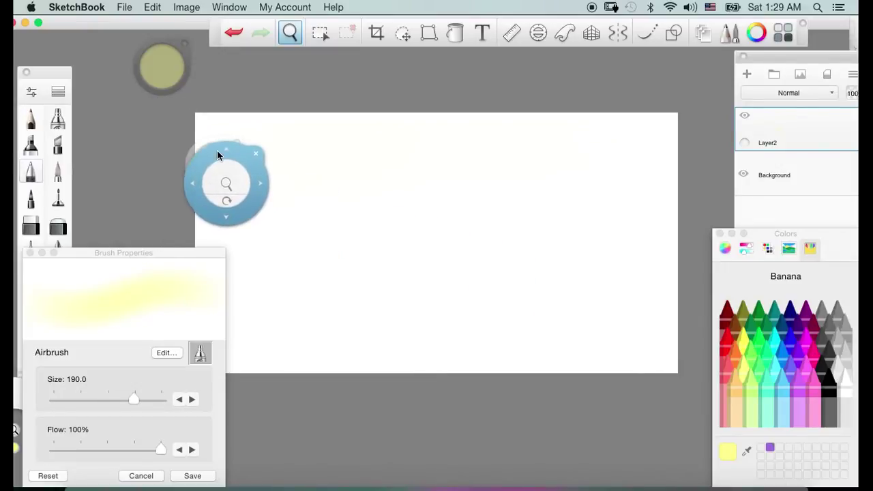
left_click_drag(216, 150, 147, 118)
left_click(257, 146)
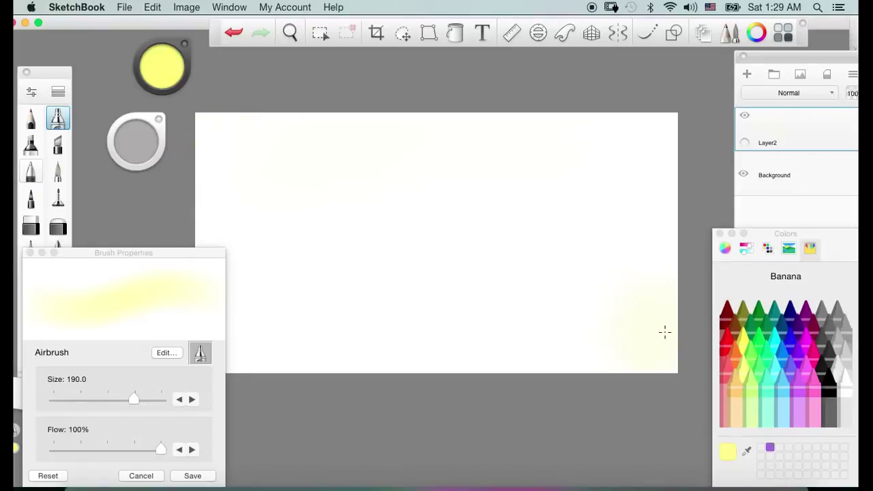
Undo the last yellow test strokes and set the airbrush size to 255.
key("super+z")
left_click(298, 164)
key("super+z")
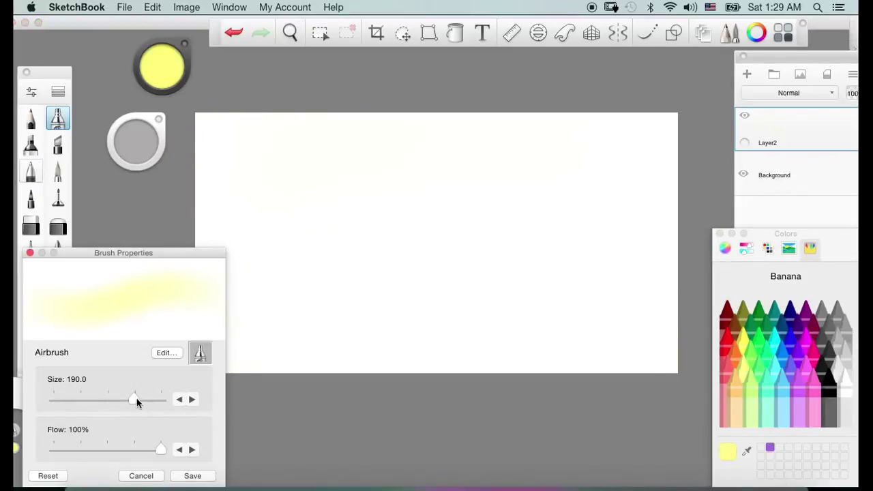
left_click(208, 131)
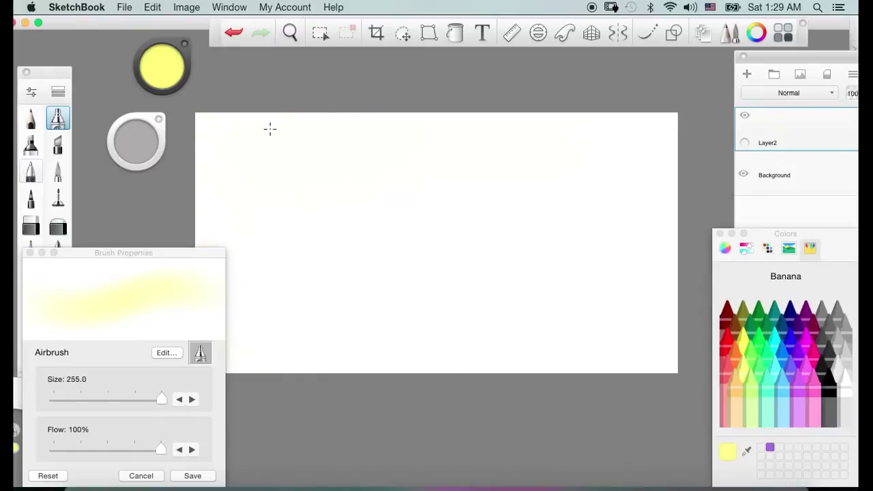
Clear all the paint from Layer2.
left_click(794, 149)
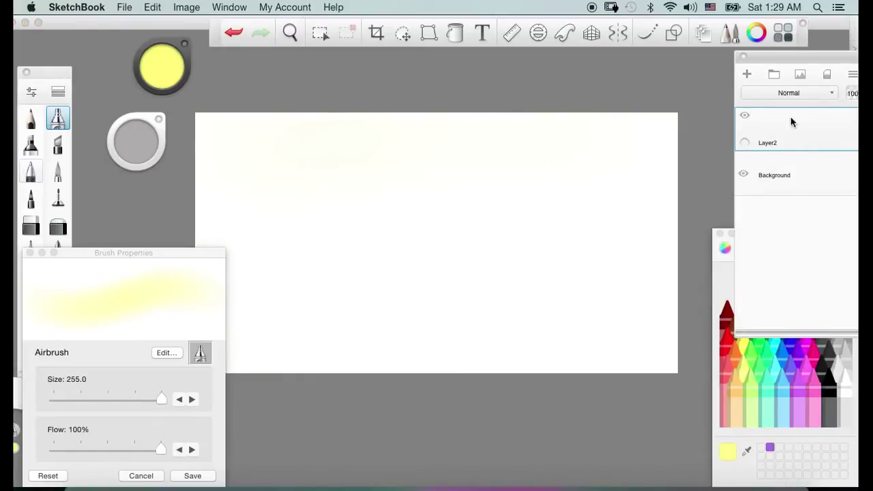
left_click(852, 77)
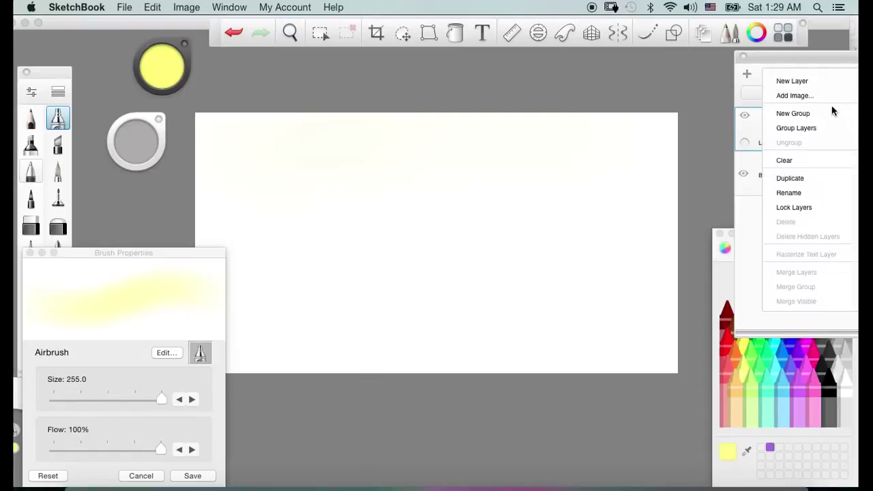
left_click(788, 161)
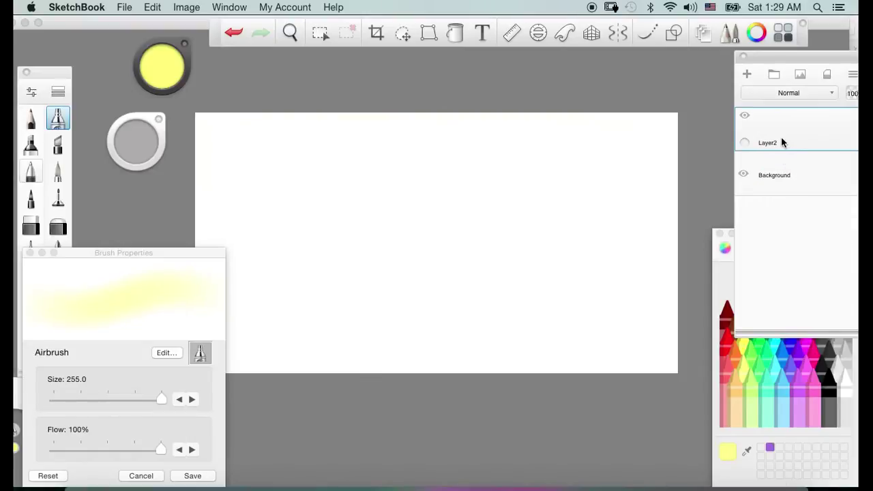
Airbrush the whole canvas on Layer2 with soft Banana yellow, building up stronger colour toward the lower middle.
left_click_drag(347, 203, 301, 182)
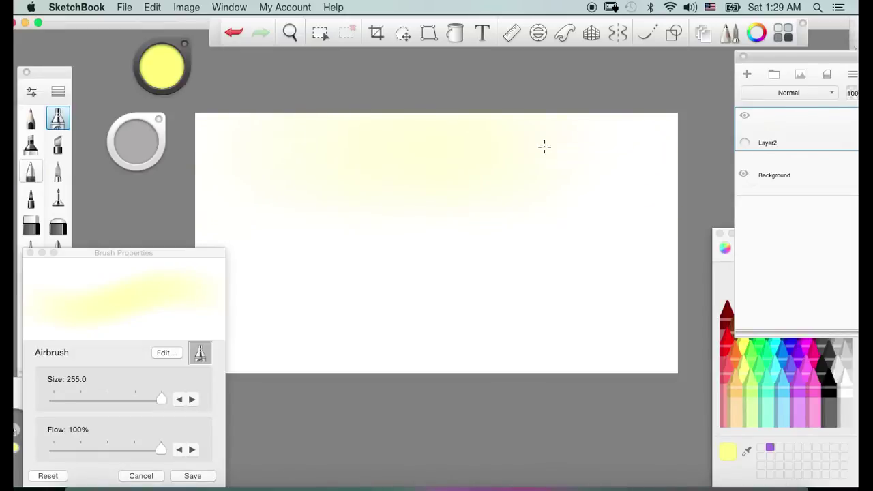
left_click(171, 326)
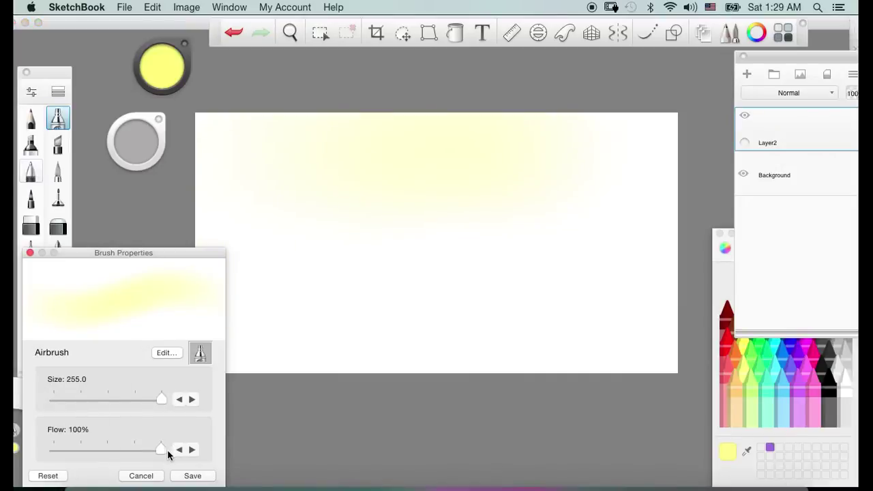
left_click_drag(320, 246, 343, 198)
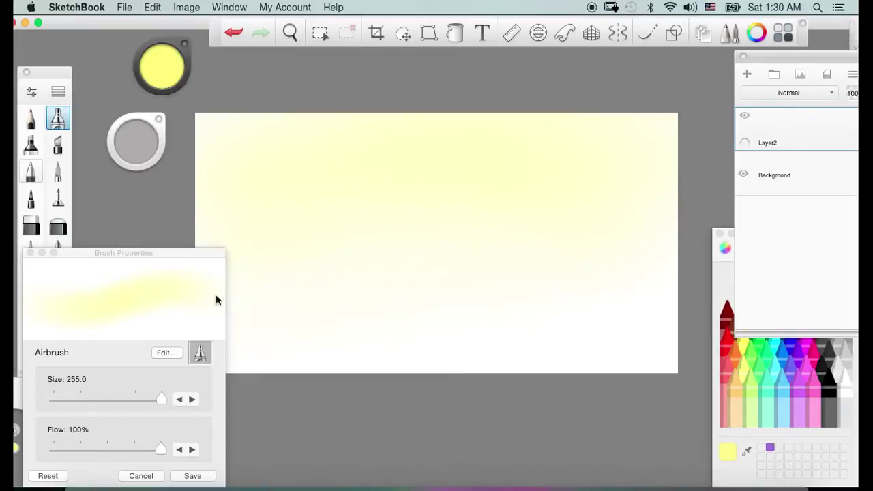
left_click(745, 165)
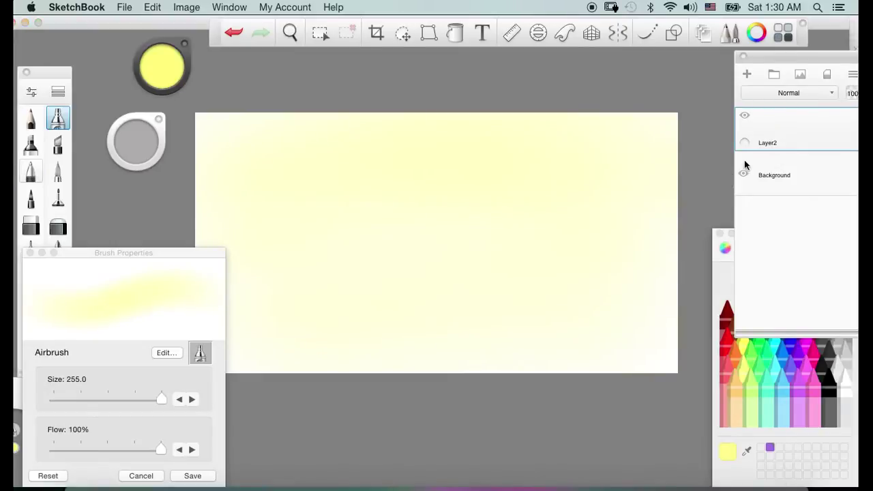
left_click_drag(513, 179, 467, 263)
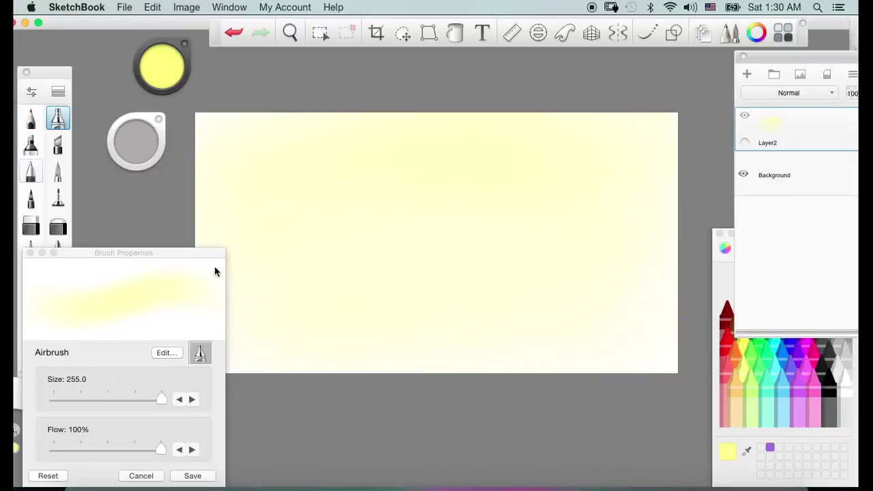
mouse_move(215, 271)
left_mouse_down()
mouse_move(621, 244)
mouse_move(222, 357)
mouse_move(598, 358)
left_mouse_up()
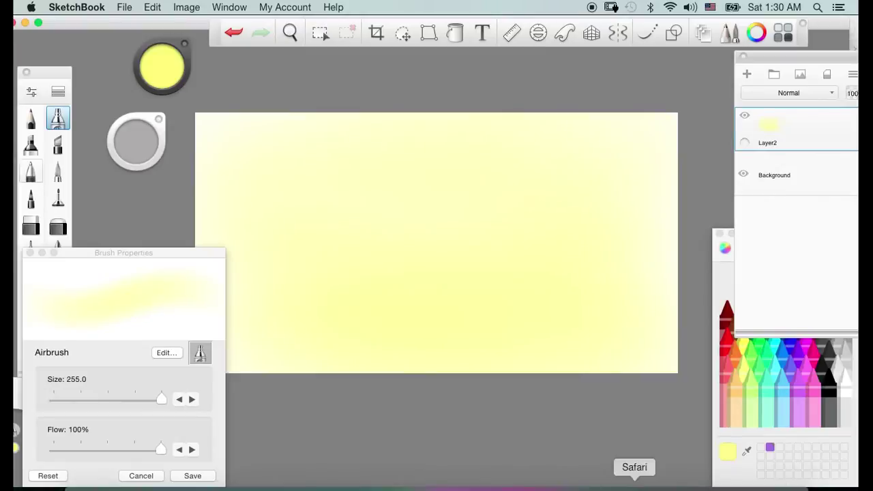
Switch to Safari to examine the cactus reference photo's colours, then return to SketchBook.
left_click(633, 482)
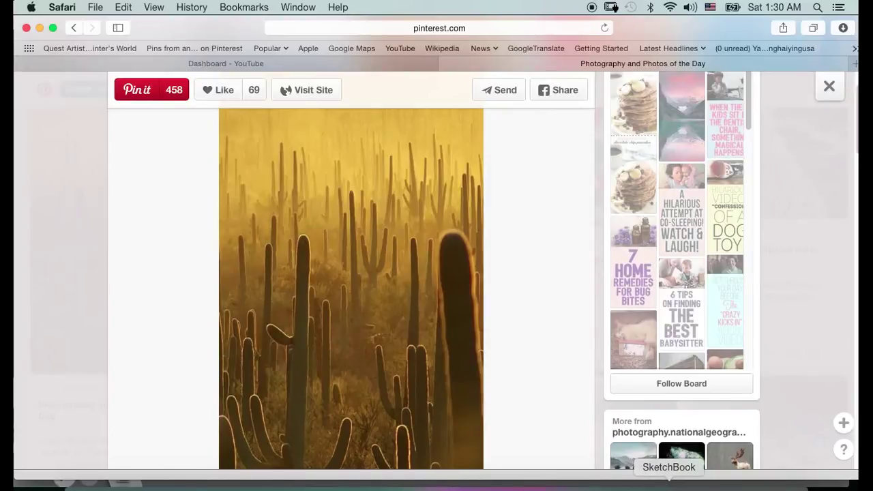
right_click(669, 486)
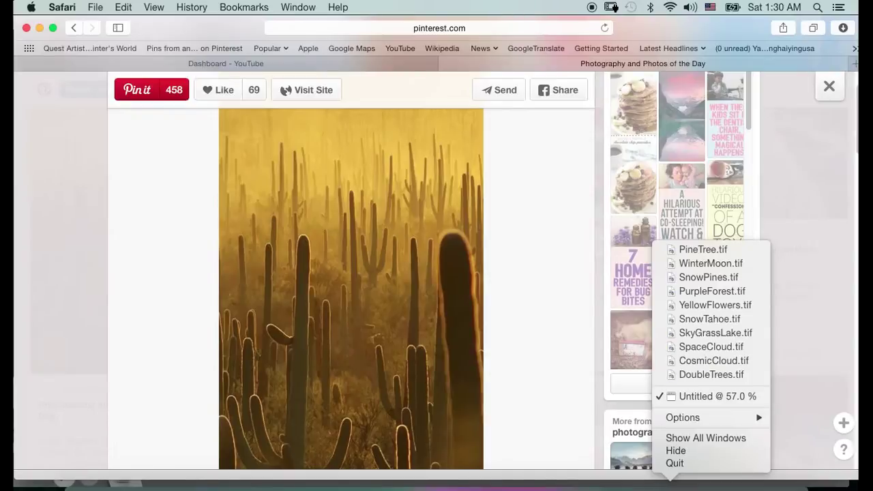
left_click(670, 485)
left_click(669, 484)
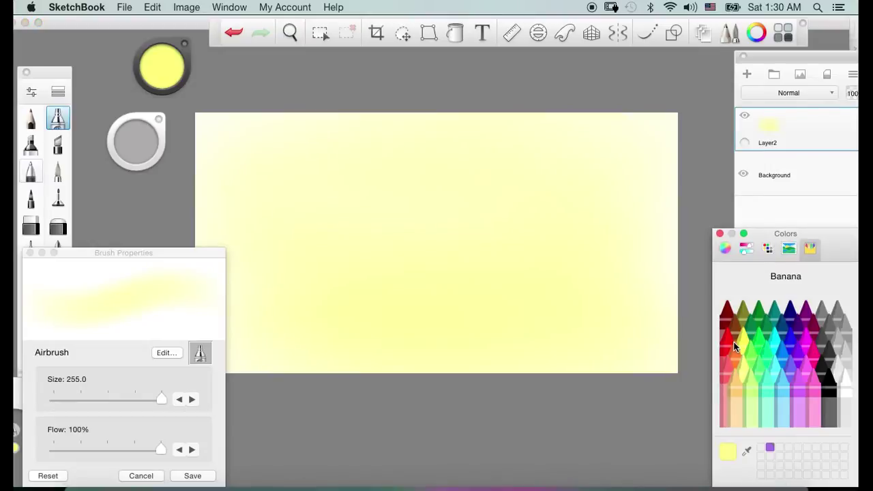
Choose the Cantaloupe crayon colour and select PaintBrush 3 from the Traditional brush set.
left_click(734, 384)
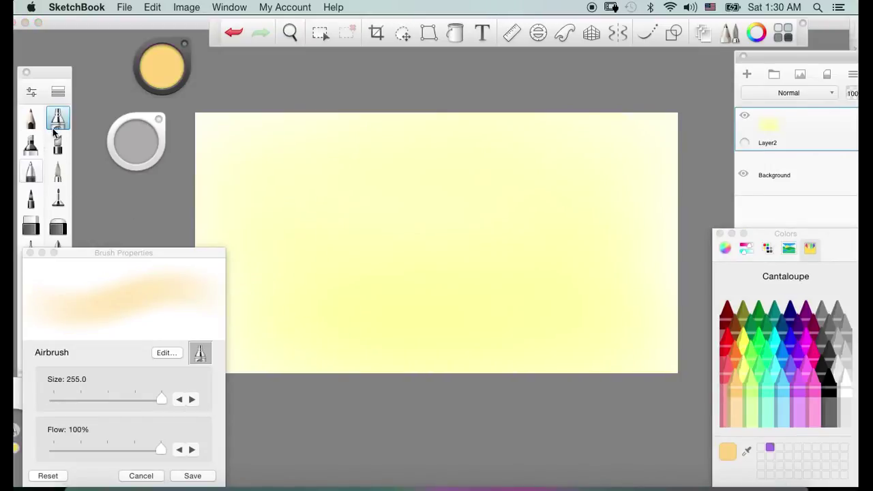
left_click(58, 92)
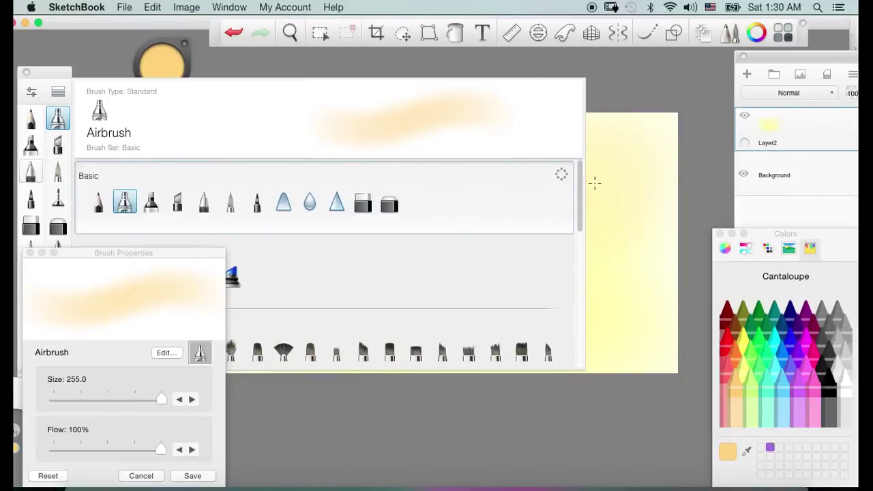
left_click_drag(579, 203, 580, 281)
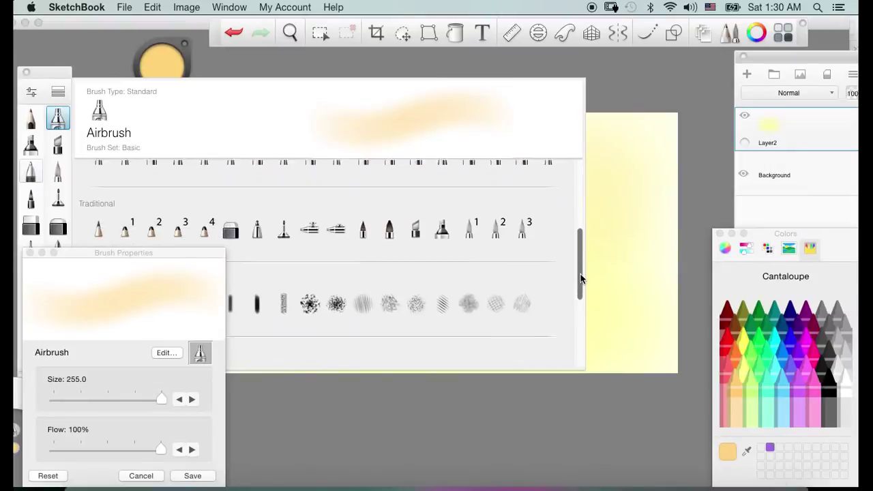
left_click(522, 223)
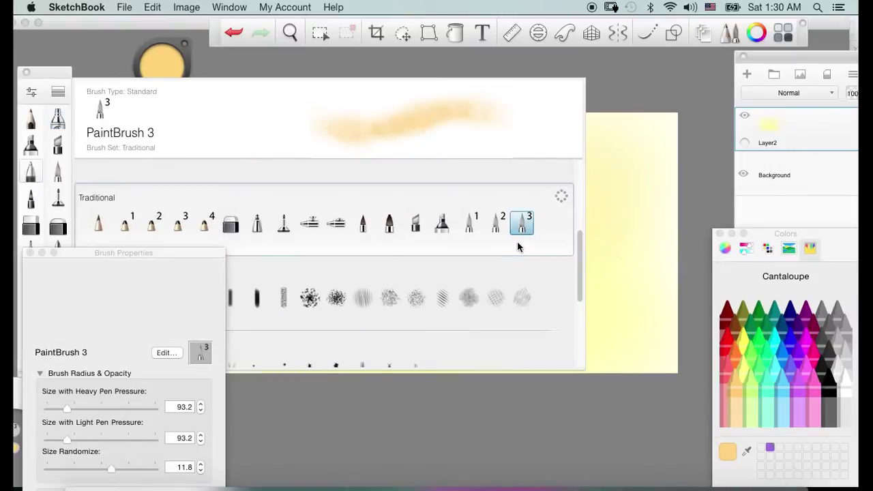
left_click(496, 229)
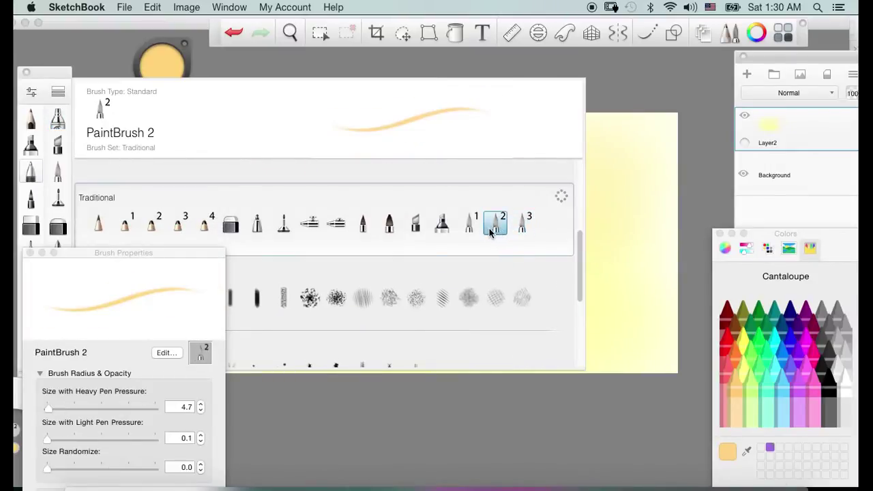
left_click(469, 225)
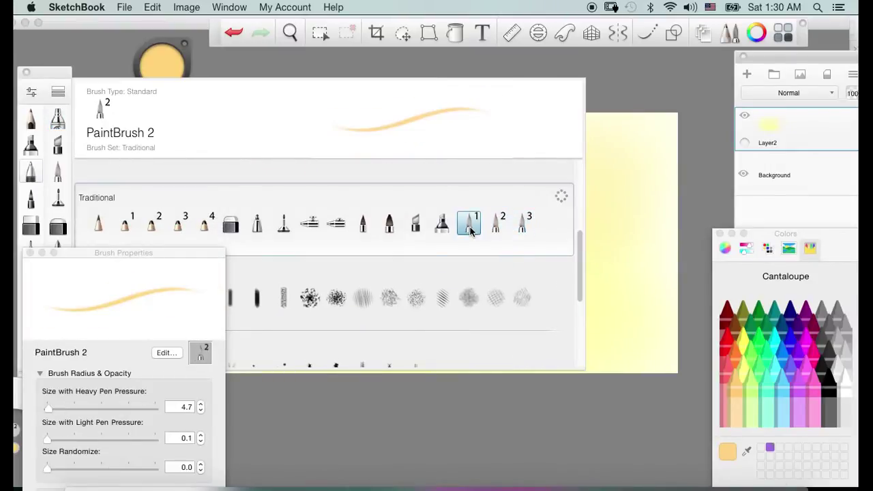
left_click(522, 224)
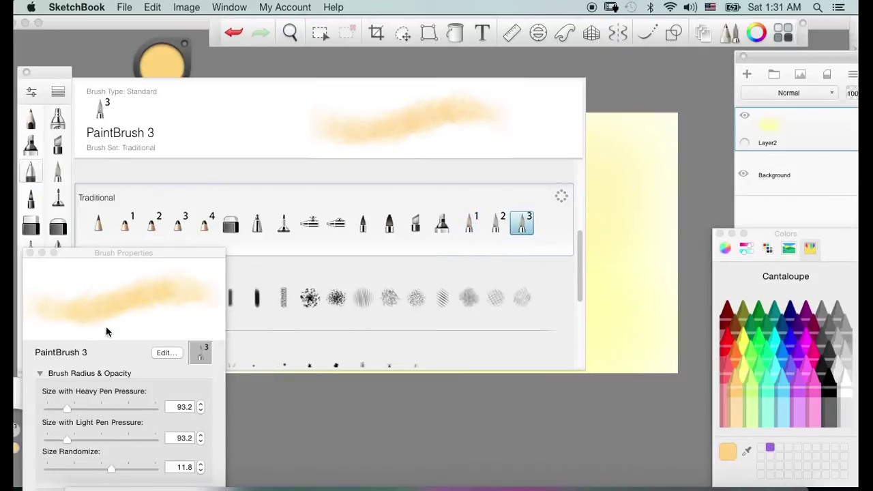
Set PaintBrush 3's size to 8.1 with heavy pen pressure and 0.1 with light pen pressure.
left_click(109, 402)
mouse_move(68, 412)
left_mouse_down()
mouse_move(50, 414)
mouse_move(64, 442)
mouse_move(107, 445)
mouse_move(45, 445)
left_mouse_up()
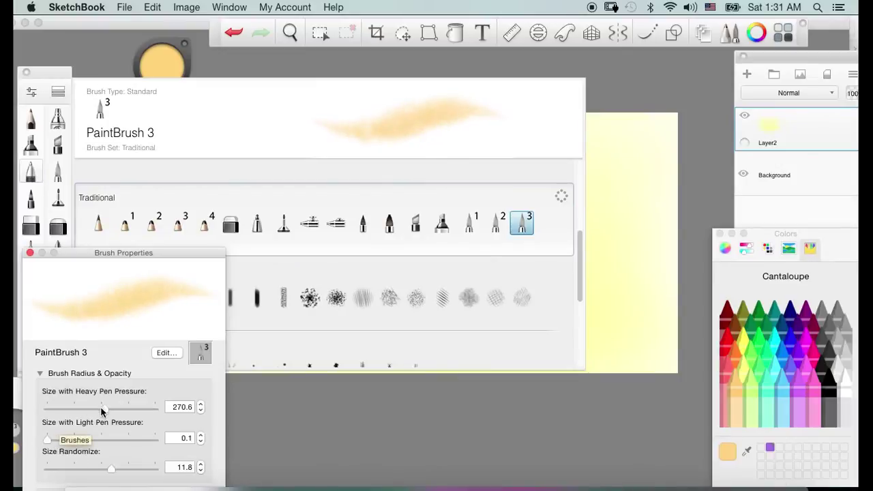
left_click_drag(104, 408, 48, 419)
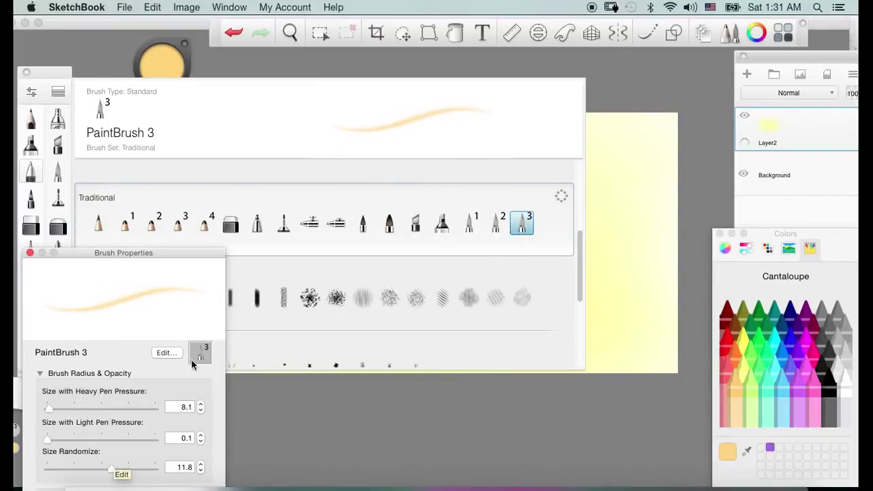
Set PaintBrush 3's opacity to 0.45 with heavy pen pressure and 0.33 with light pen pressure.
mouse_move(157, 252)
left_mouse_down()
mouse_move(148, 234)
mouse_move(150, 133)
left_mouse_up()
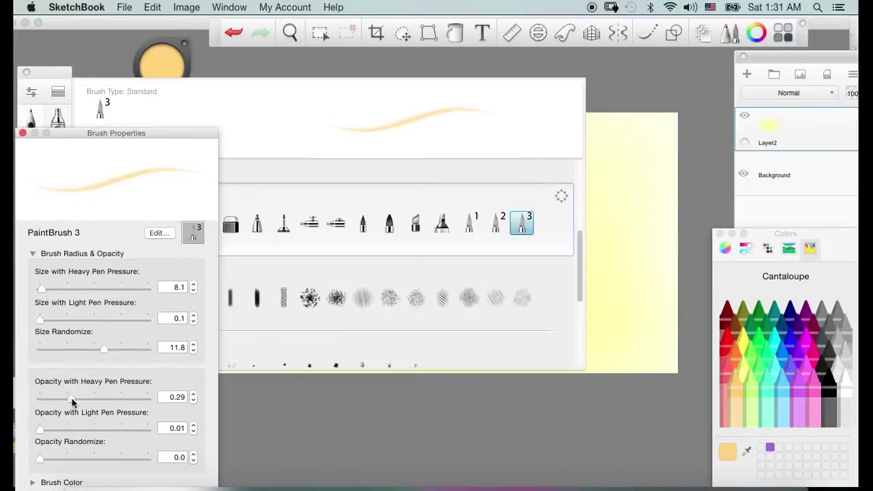
left_click_drag(71, 399, 88, 399)
left_click_drag(41, 430, 75, 430)
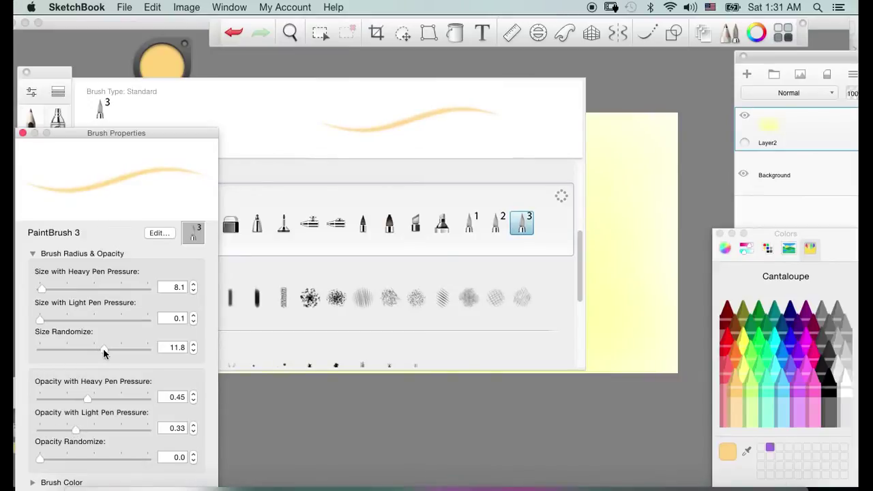
left_click_drag(120, 353, 121, 352)
Move the Brush Properties window clear of the canvas and close the brush library.
left_click_drag(193, 133, 84, 306)
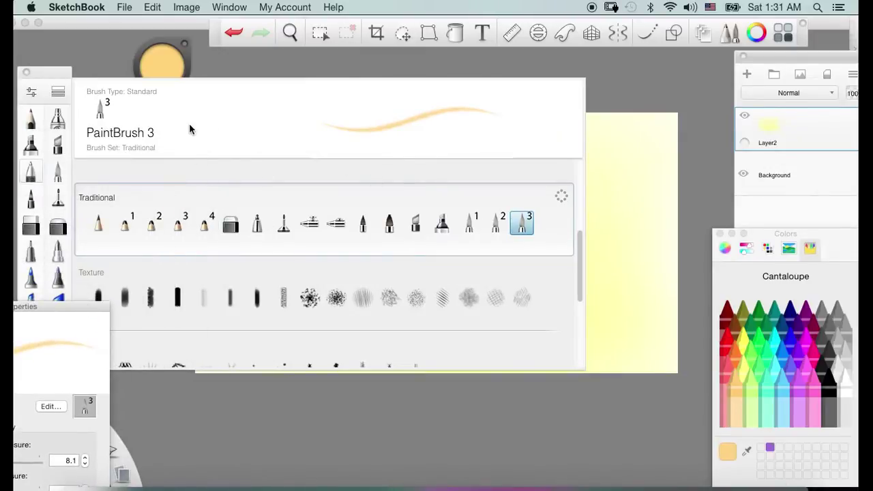
left_click(58, 91)
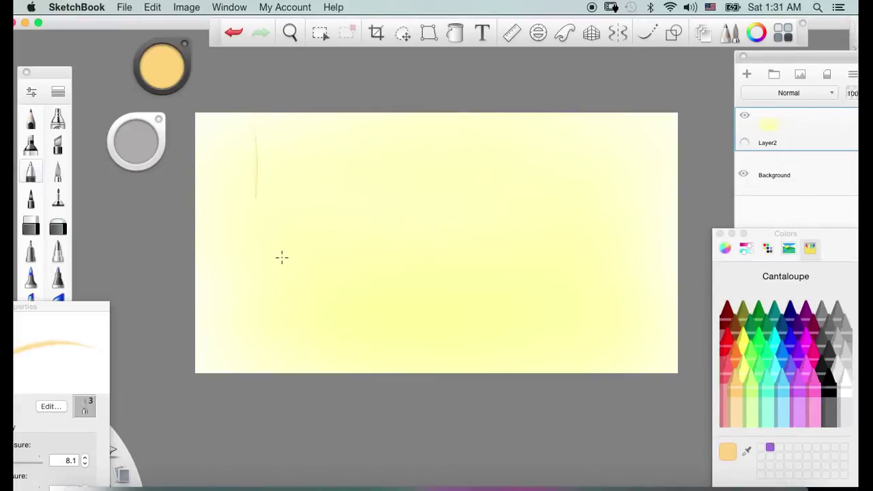
Undo the test strokes and set PaintBrush 3's size with heavy pen pressure to 45.4.
left_click(234, 33)
left_click_drag(95, 307, 218, 257)
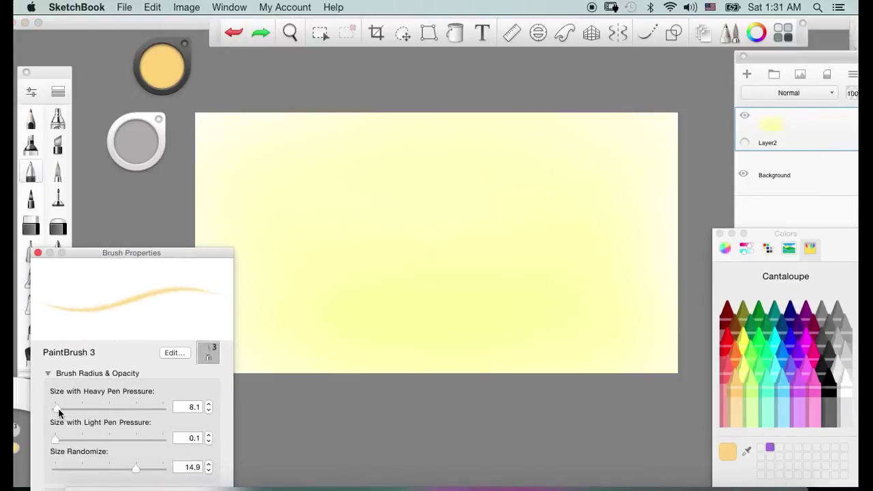
left_click_drag(59, 409, 70, 409)
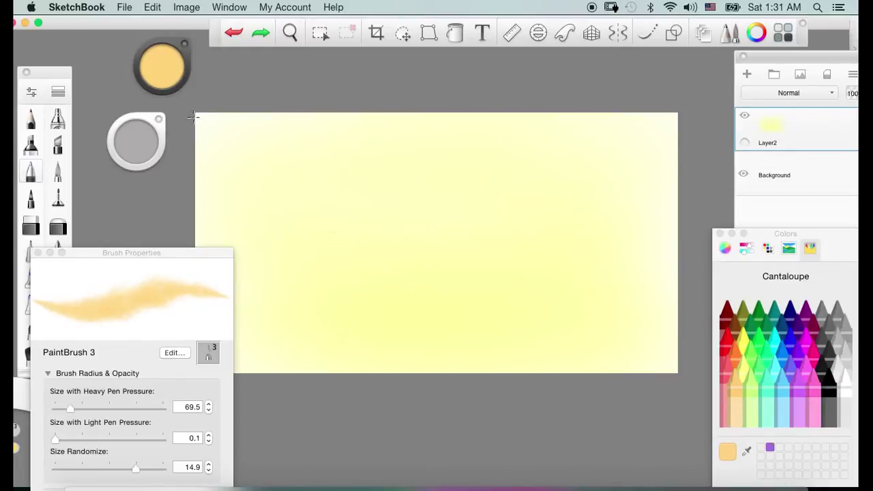
left_click_drag(238, 120, 244, 194)
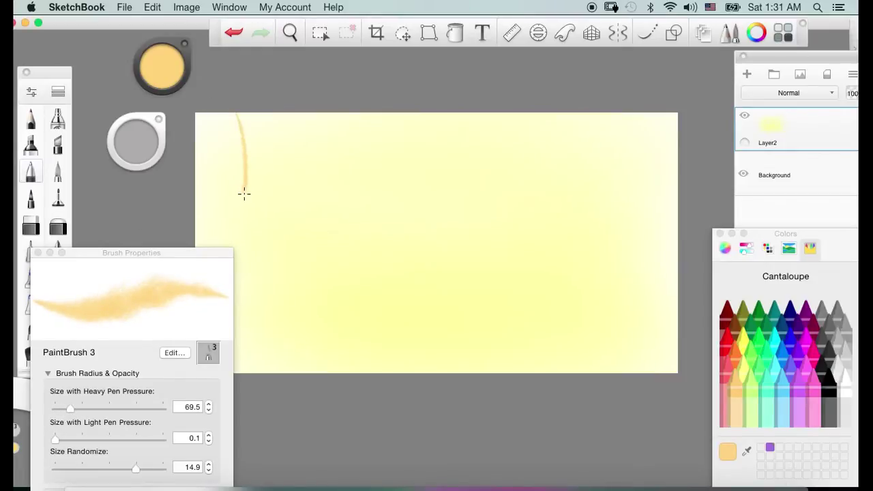
left_click(232, 32)
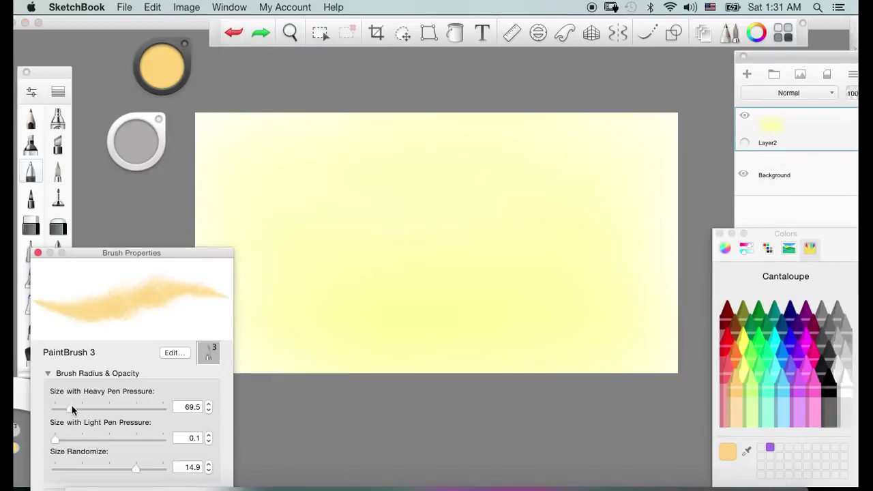
left_click_drag(72, 408, 67, 409)
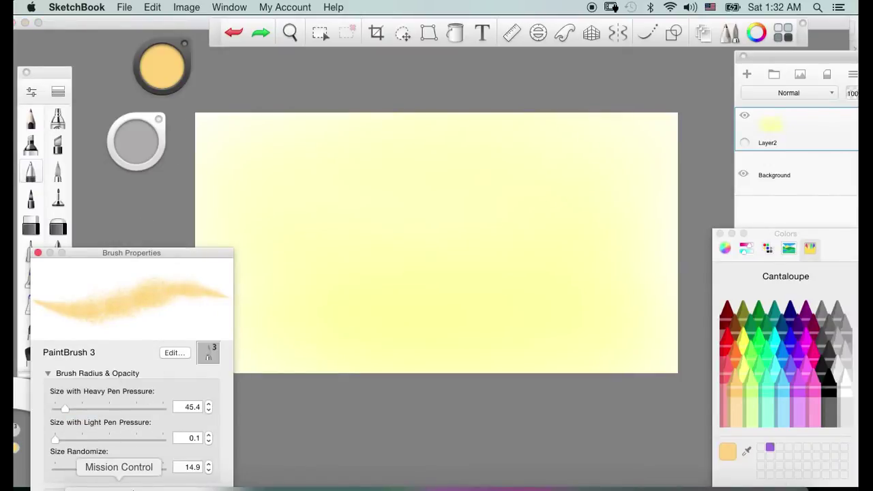
Set PaintBrush 3's opacity to 0.22 for both heavy and light pen pressure and slightly adjust the Cantaloupe paint colour.
left_click_drag(129, 252, 115, 86)
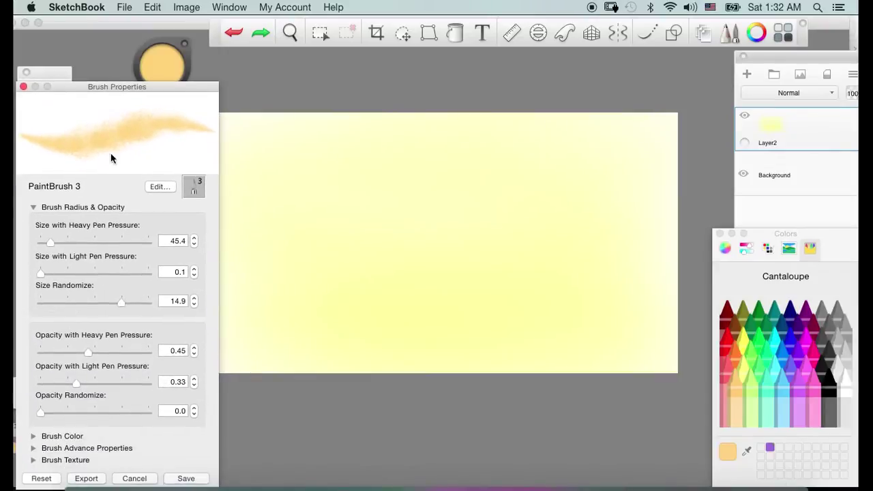
left_click_drag(89, 354, 73, 353)
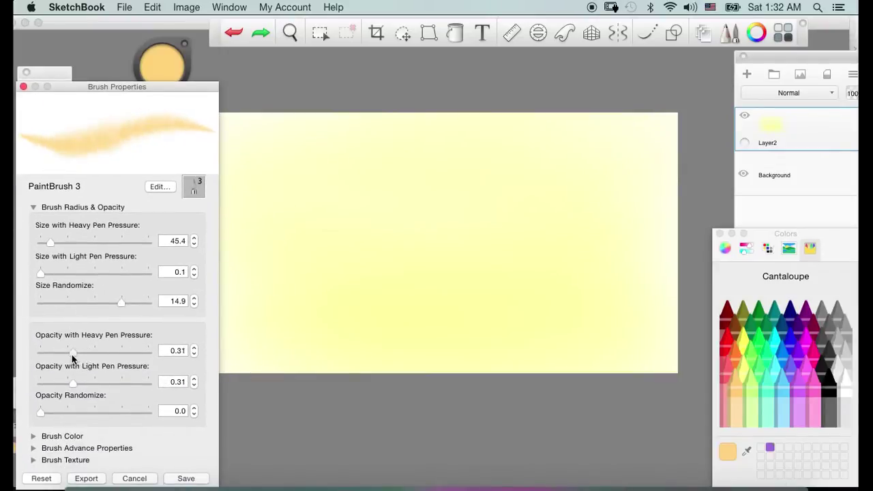
left_click_drag(75, 384, 64, 388)
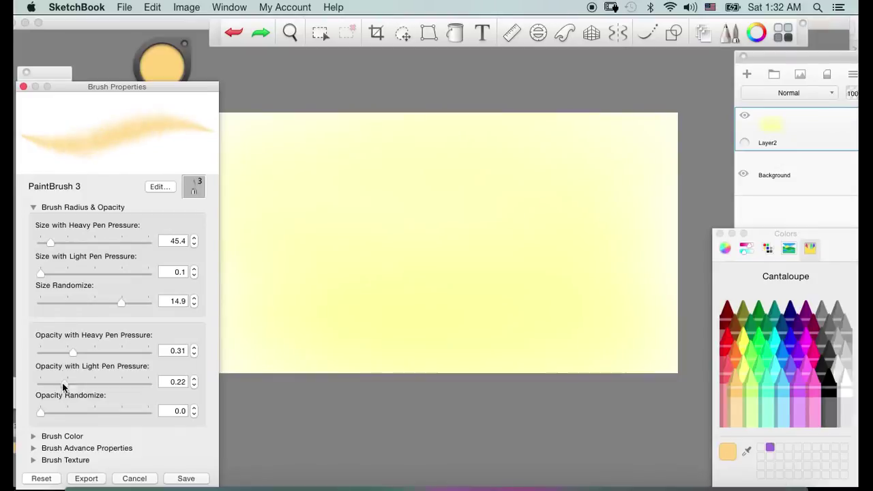
left_click_drag(72, 353, 64, 353)
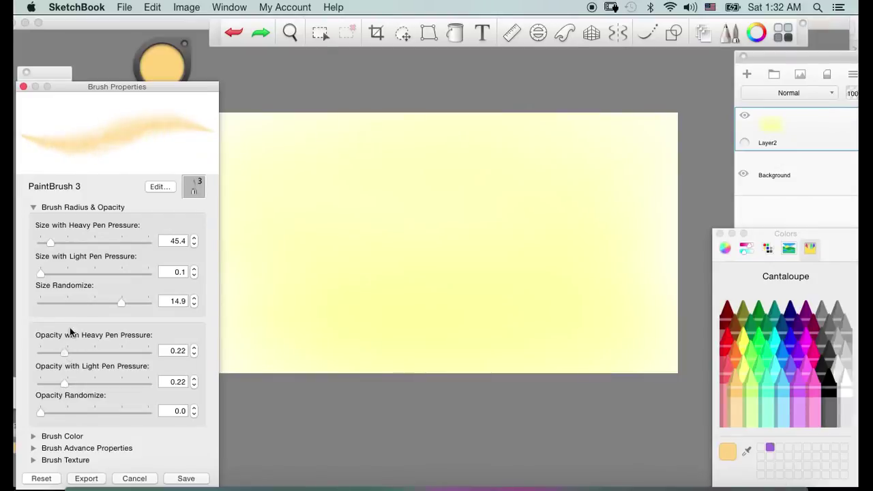
mouse_move(162, 76)
left_mouse_down()
mouse_move(182, 85)
mouse_move(163, 102)
mouse_move(133, 202)
mouse_move(156, 40)
mouse_move(164, 85)
mouse_move(163, 75)
left_mouse_up()
left_click(163, 76)
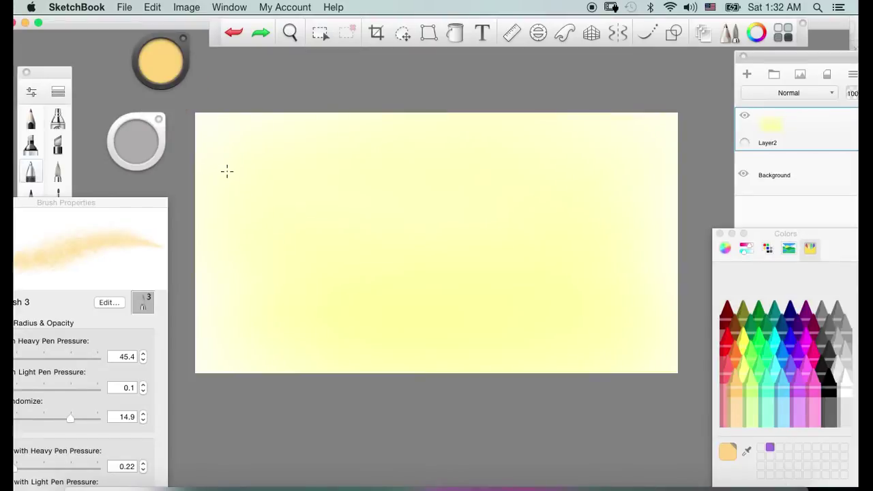
Paint faint vertical cactus trunks from the canvas's upper-left edge to its middle, raising the brush's heavy-pressure size to 67.8.
mouse_move(227, 177)
left_mouse_down()
mouse_move(221, 118)
mouse_move(246, 135)
mouse_move(243, 117)
mouse_move(247, 178)
left_mouse_up()
left_click_drag(131, 138, 142, 146)
mouse_move(139, 151)
left_mouse_down()
mouse_move(154, 139)
mouse_move(126, 140)
left_mouse_up()
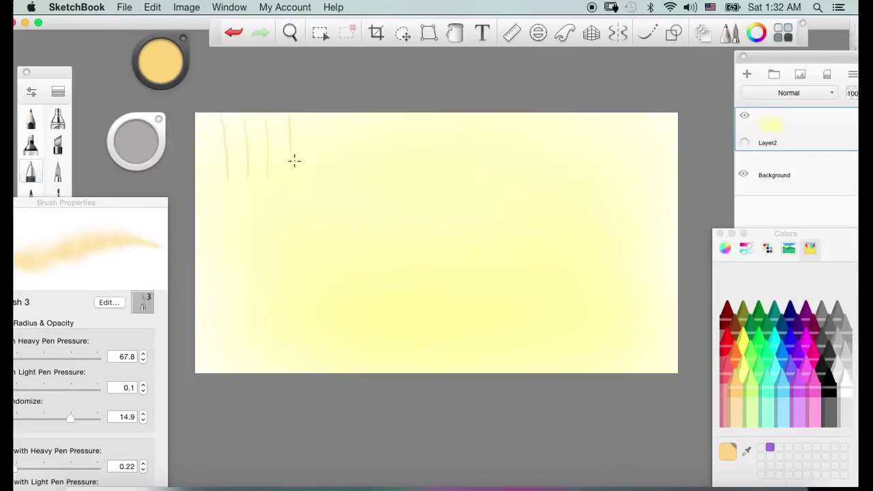
left_click_drag(316, 133, 313, 111)
left_click_drag(210, 178, 208, 113)
left_click_drag(391, 205, 394, 113)
left_click_drag(419, 163, 415, 115)
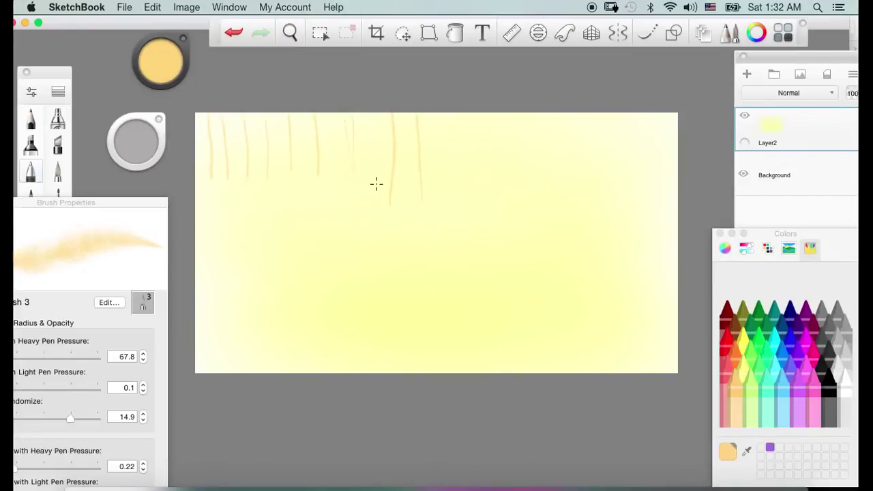
Continue the row of vertical trunks to the canvas's upper-right edge, raising the brush's heavy-pressure size to 81.1.
left_click_drag(377, 184, 370, 111)
left_click_drag(151, 156, 128, 151)
left_click_drag(466, 136, 464, 112)
left_click_drag(447, 193, 452, 106)
left_click_drag(516, 207, 524, 128)
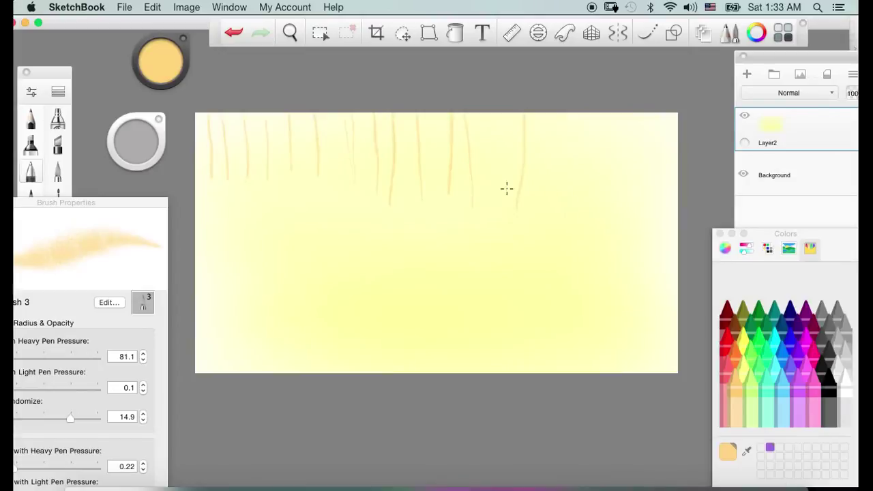
left_click_drag(560, 217, 565, 118)
left_click_drag(593, 199, 595, 111)
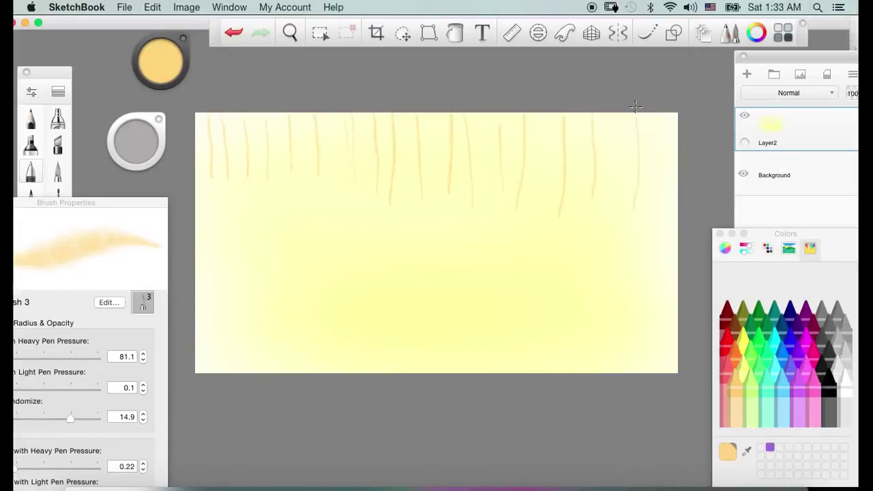
Add short curved arms beside the trunks along the whole upper edge, working from the right end of the row to the left.
left_click_drag(629, 153, 625, 101)
left_click_drag(644, 146, 641, 111)
left_click_drag(588, 150, 581, 111)
left_click_drag(562, 170, 558, 112)
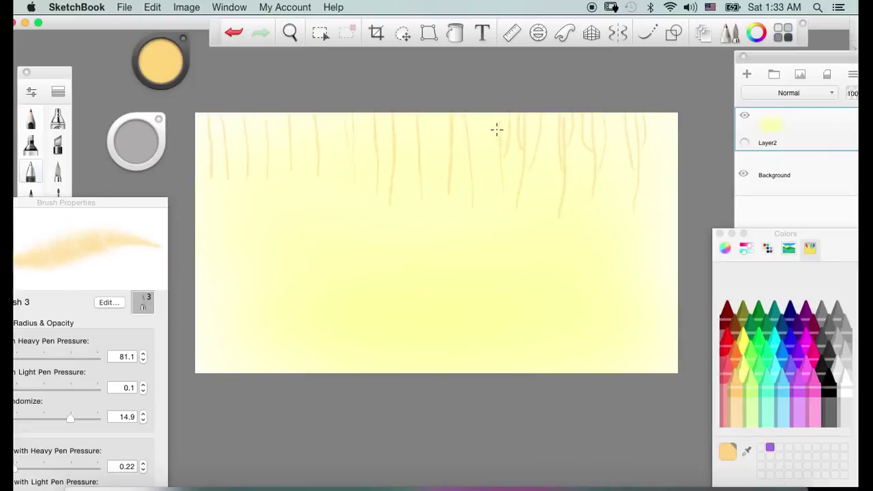
left_click_drag(475, 138, 475, 106)
left_click_drag(469, 146, 464, 107)
left_click_drag(450, 161, 446, 106)
left_click_drag(426, 141, 427, 119)
mouse_move(402, 149)
left_mouse_down()
mouse_move(404, 120)
mouse_move(389, 120)
left_mouse_up()
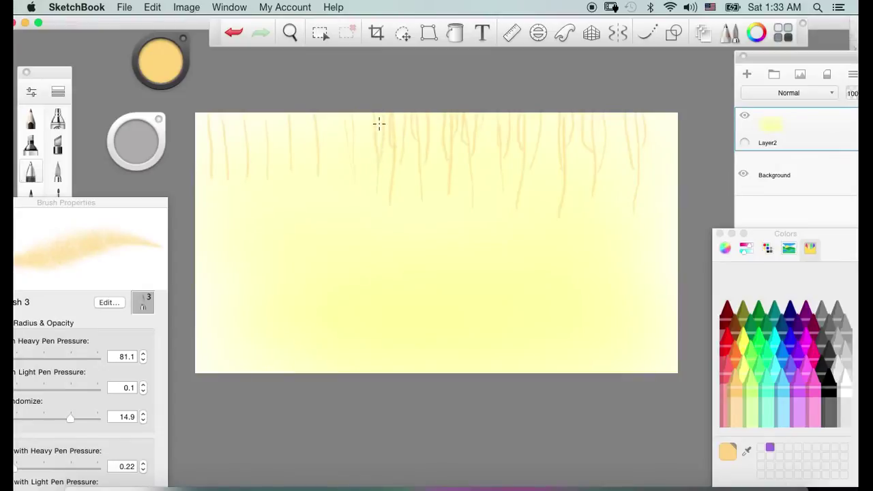
mouse_move(370, 142)
left_mouse_down()
mouse_move(370, 116)
mouse_move(360, 118)
left_mouse_up()
left_click_drag(268, 151, 272, 108)
mouse_move(210, 166)
left_mouse_down()
mouse_move(199, 136)
mouse_move(202, 114)
left_mouse_up()
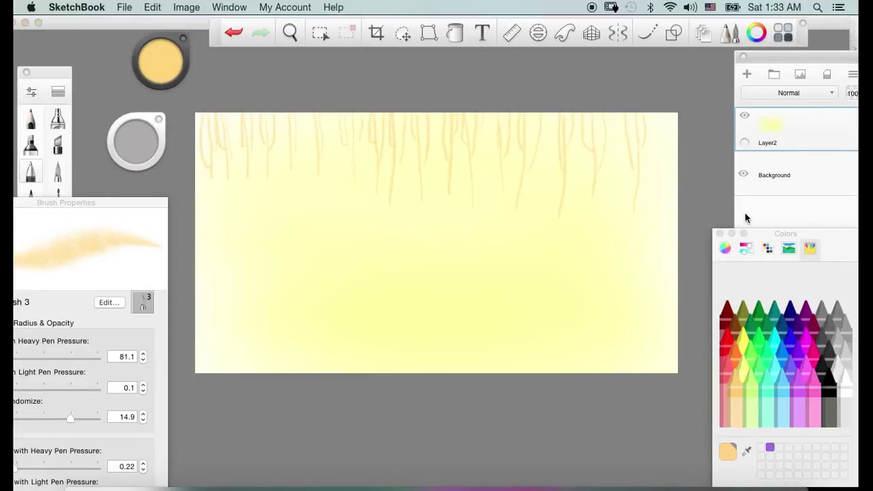
Add a new layer and airbrush a broad, deeper golden mist band across the canvas below the first row of cacti.
left_click(750, 76)
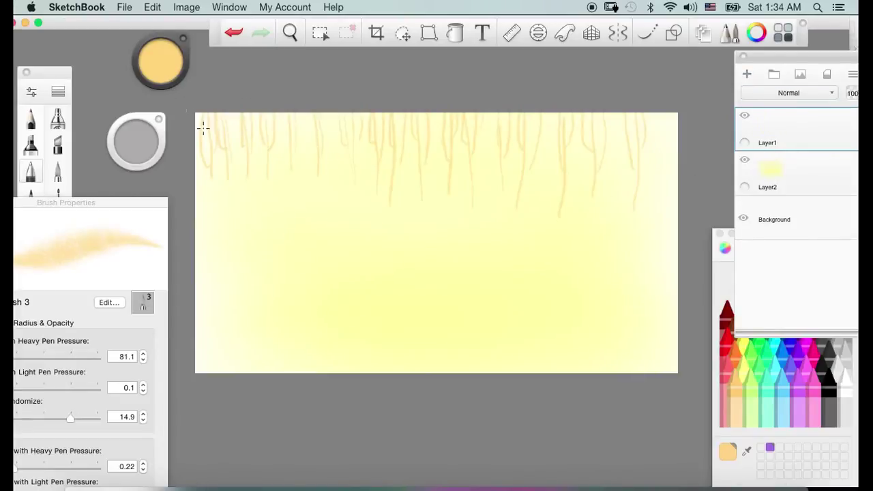
left_click(58, 120)
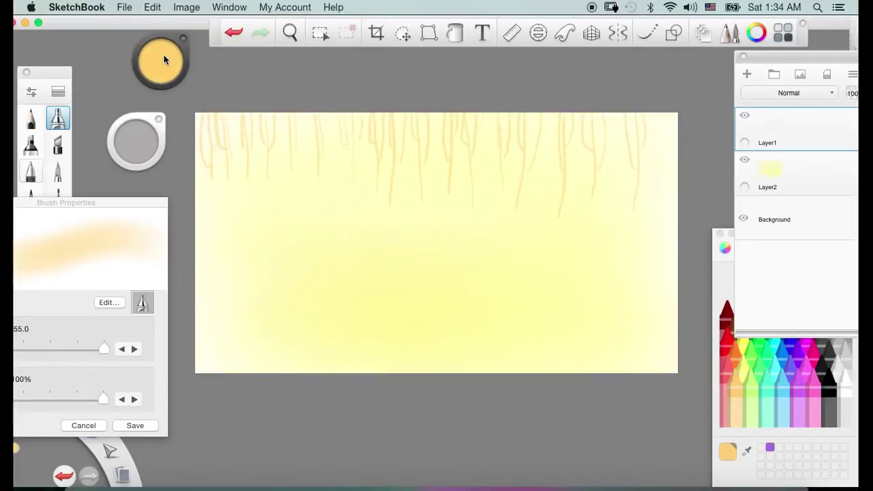
left_click_drag(164, 60, 164, 75)
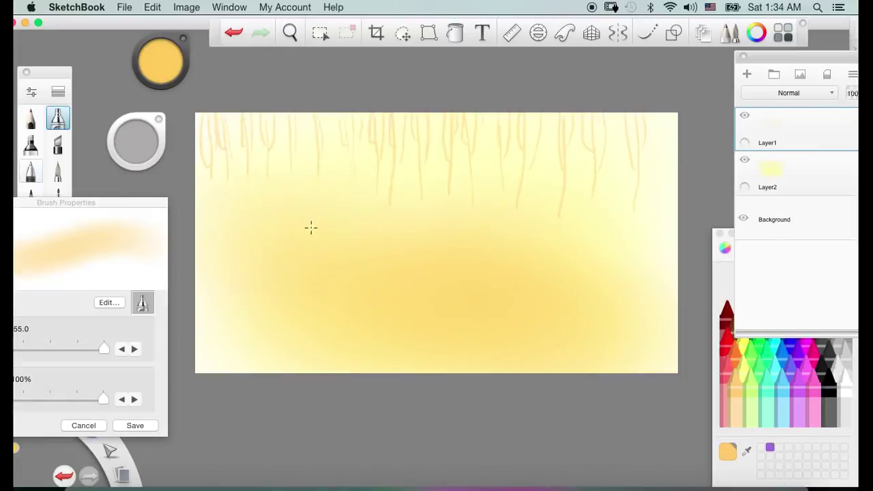
left_click_drag(561, 230, 589, 238)
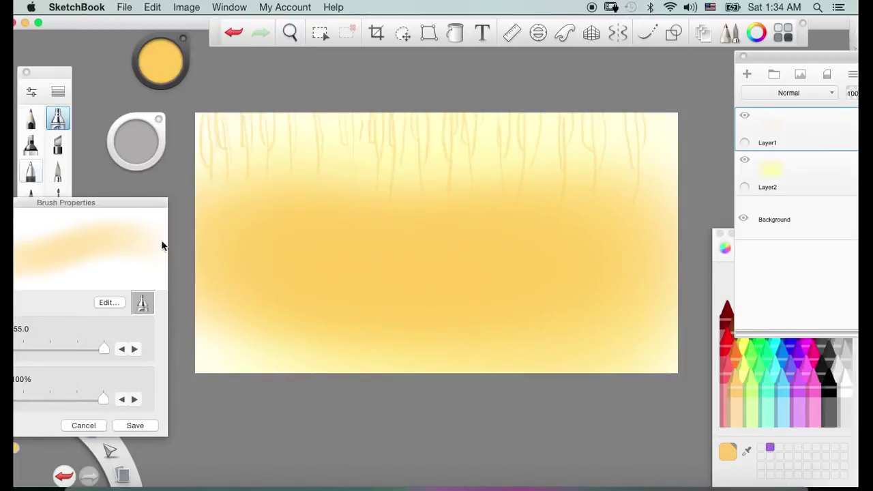
Choose the Tangerine crayon colour and switch back to PaintBrush 3 from the Traditional brush set.
left_click(160, 54)
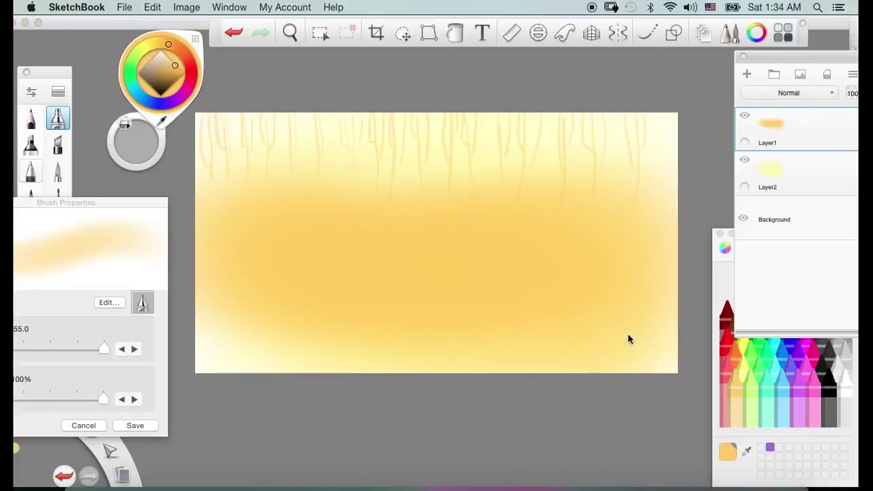
left_click(734, 356)
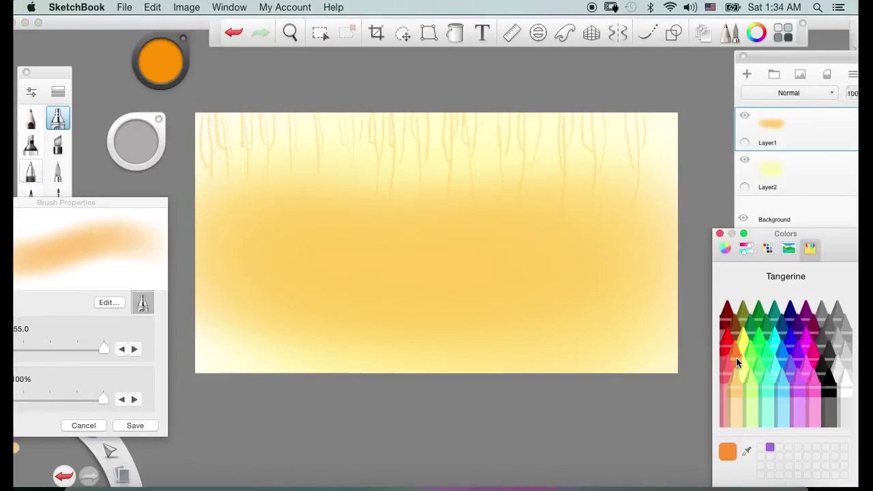
left_click(163, 67)
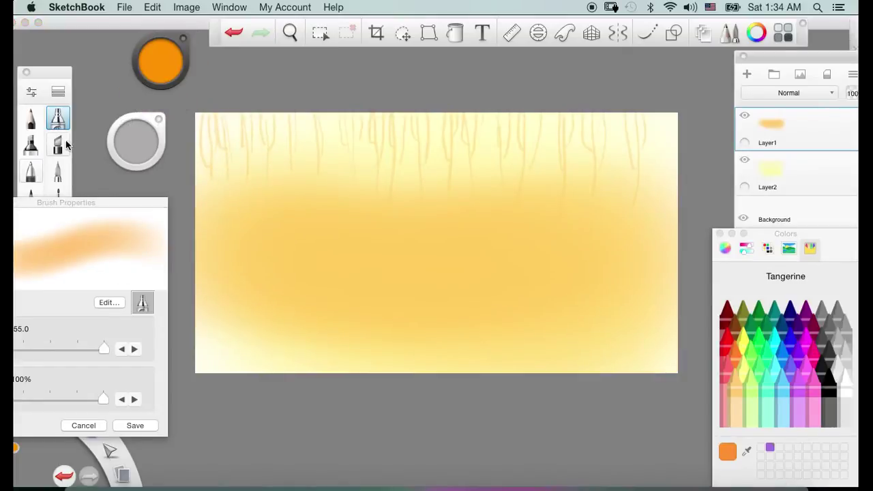
left_click(58, 96)
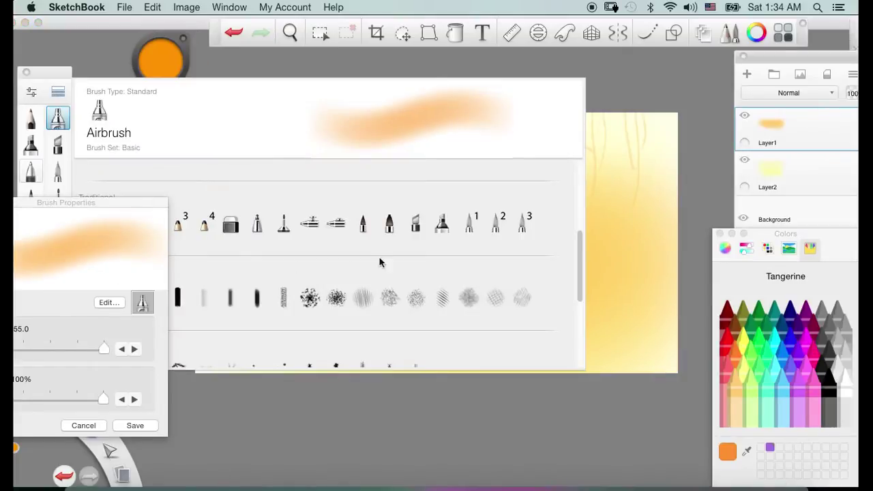
left_click(521, 227)
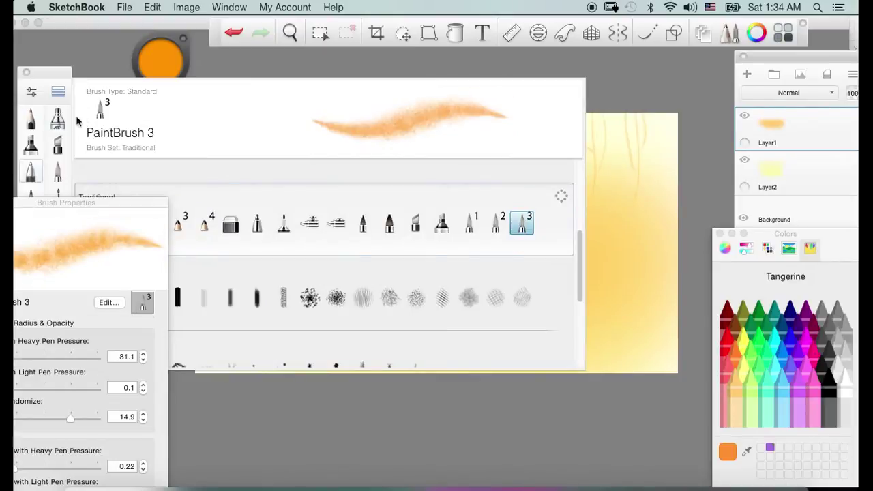
left_click_drag(50, 77, 51, 77)
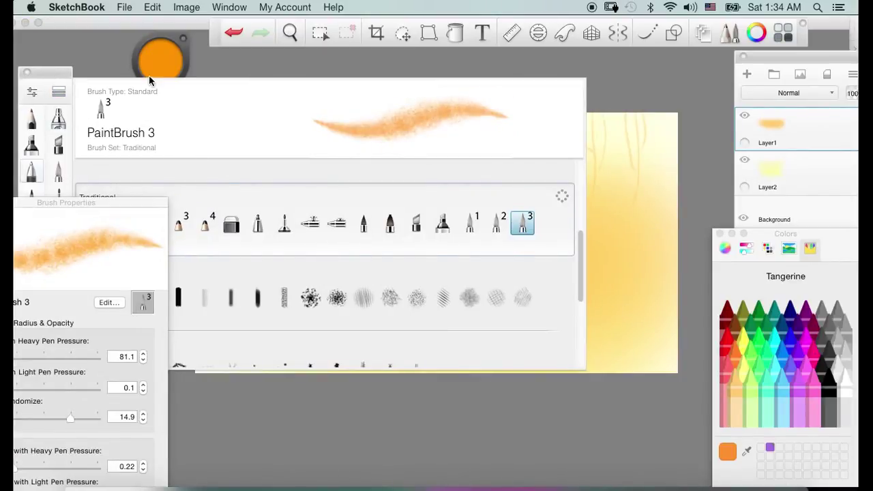
left_click(58, 94)
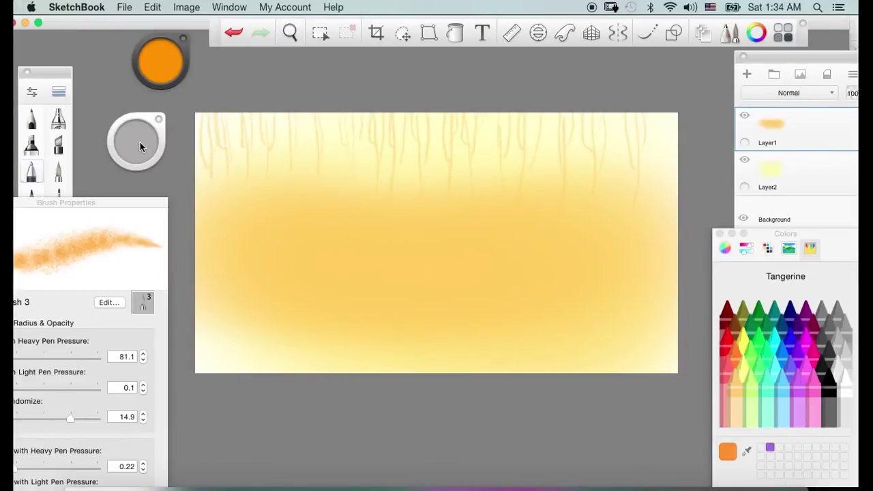
Set PaintBrush 3's heavy-pressure size to 89.9 and its opacity to 0.14 with heavy and 0.13 with light pen pressure.
mouse_move(139, 142)
left_mouse_down()
mouse_move(130, 142)
mouse_move(146, 146)
mouse_move(131, 150)
left_mouse_up()
left_click_drag(228, 229, 220, 188)
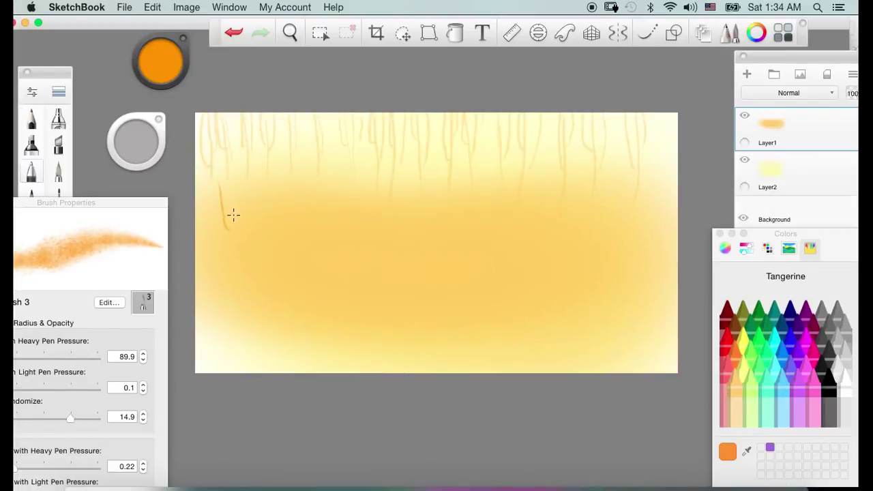
left_click(33, 93)
left_click(33, 93)
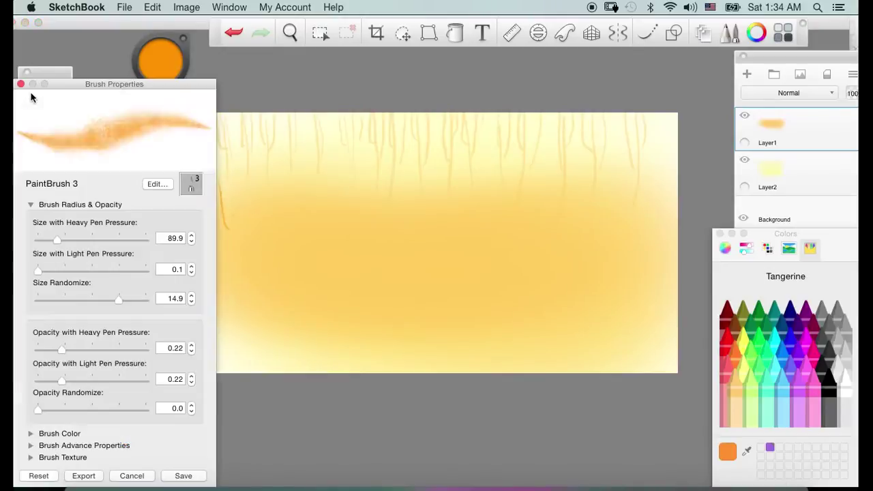
left_click_drag(64, 382, 52, 383)
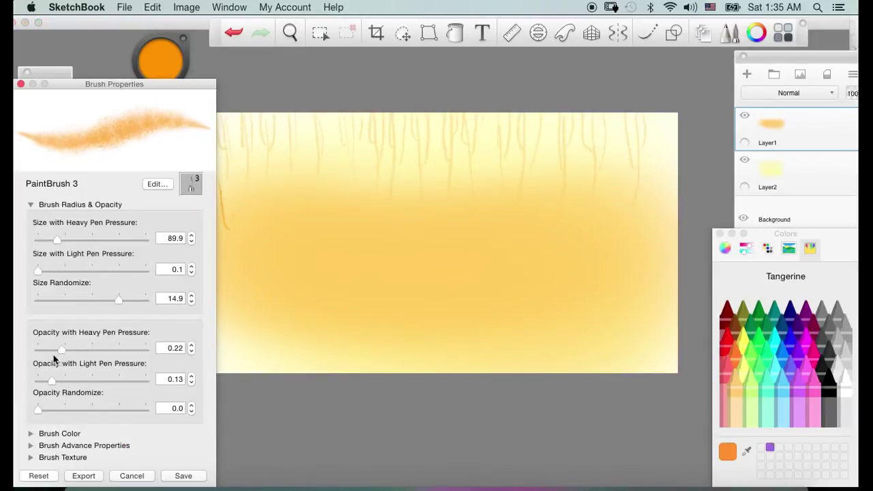
left_click_drag(62, 349, 55, 352)
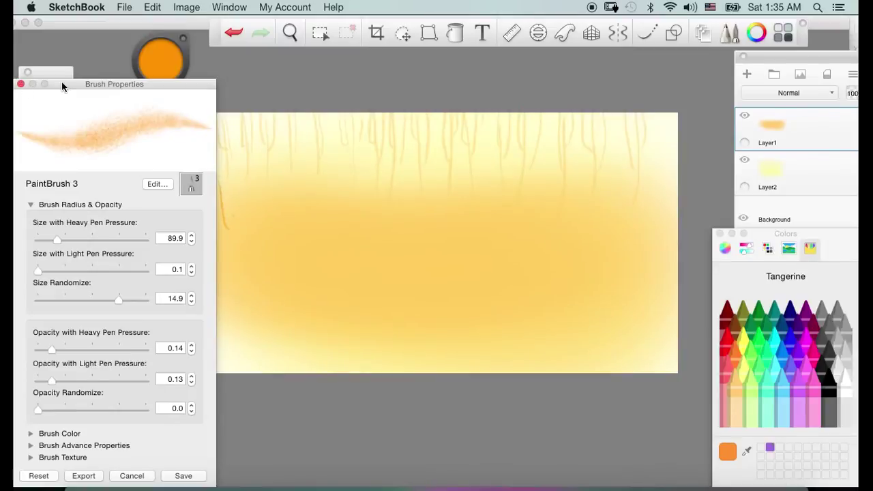
mouse_move(61, 86)
left_mouse_down()
mouse_move(16, 174)
mouse_move(13, 226)
left_mouse_up()
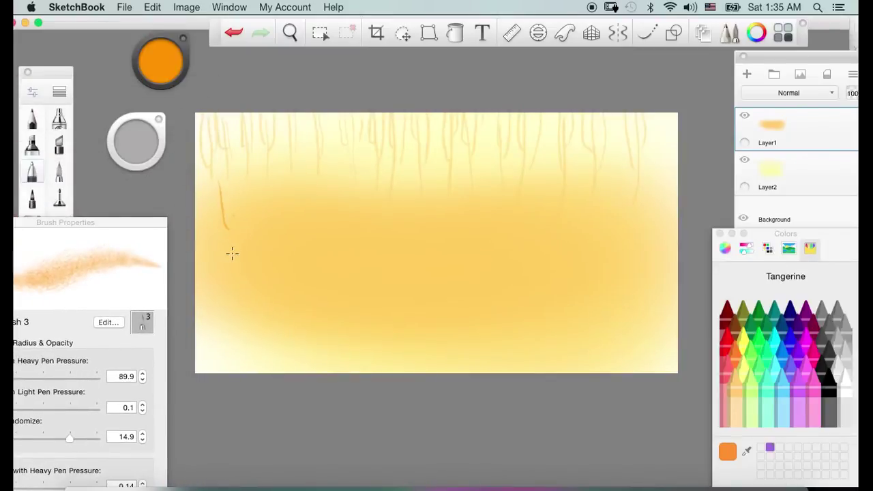
Draw tangerine cactus trunks with side arms across the left third of the canvas, below the first row.
left_click_drag(232, 235, 225, 181)
left_click_drag(271, 273, 271, 164)
mouse_move(271, 246)
left_mouse_down()
mouse_move(258, 225)
mouse_move(255, 168)
mouse_move(268, 220)
mouse_move(261, 227)
mouse_move(255, 161)
mouse_move(256, 198)
mouse_move(247, 189)
mouse_move(251, 148)
left_mouse_up()
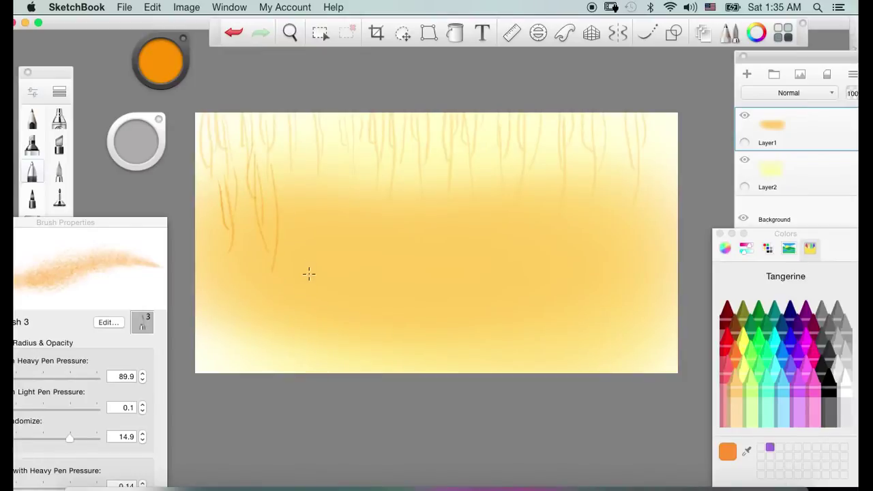
left_click_drag(309, 273, 314, 178)
left_click_drag(312, 243, 296, 156)
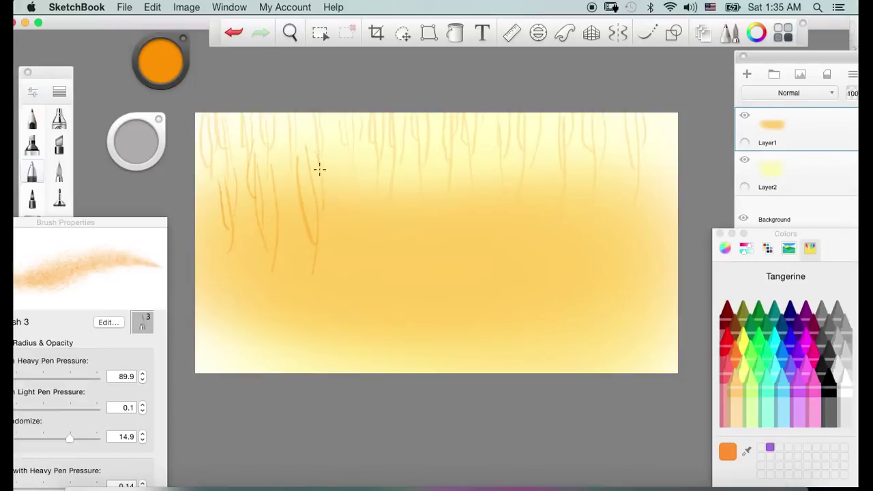
left_click_drag(354, 289, 346, 172)
left_click_drag(351, 223, 345, 171)
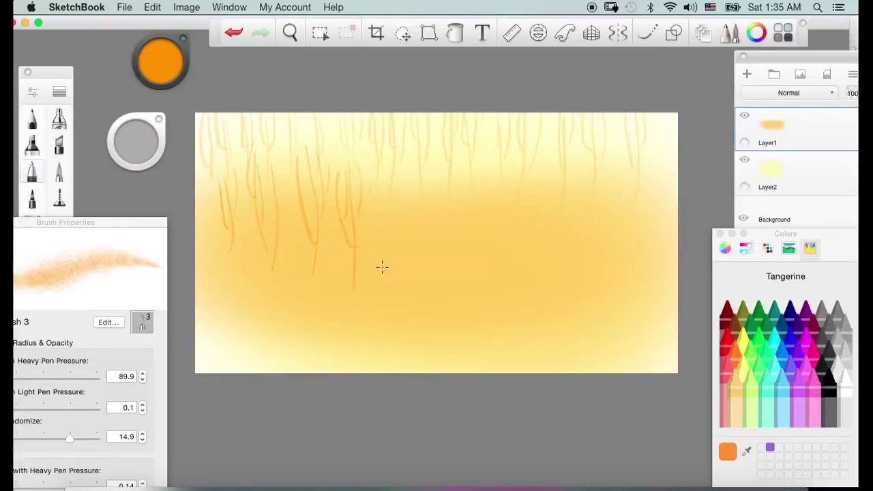
Continue the second cactus row through the middle of the canvas with tall curved trunks and upright arms.
left_click_drag(398, 253, 389, 157)
left_click_drag(403, 222, 406, 165)
mouse_move(443, 287)
left_mouse_down()
mouse_move(452, 201)
mouse_move(448, 156)
left_mouse_up()
left_click_drag(446, 251, 432, 160)
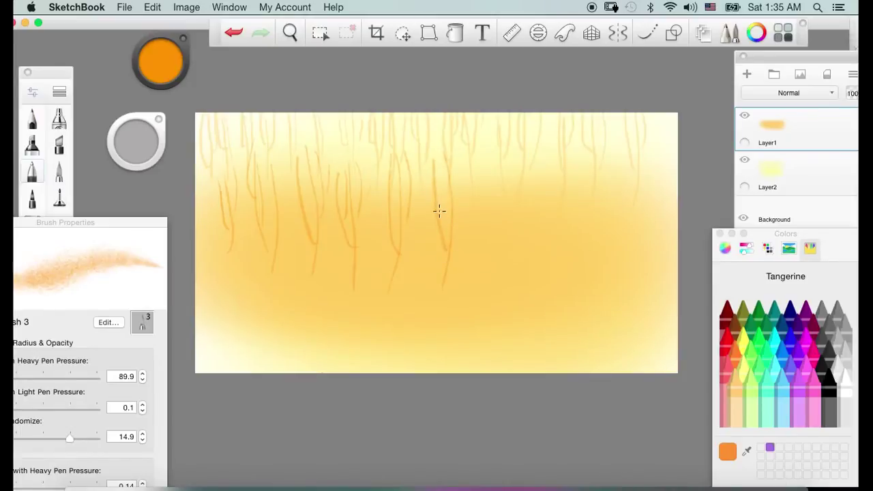
left_click_drag(448, 233, 441, 169)
left_click_drag(492, 292, 500, 155)
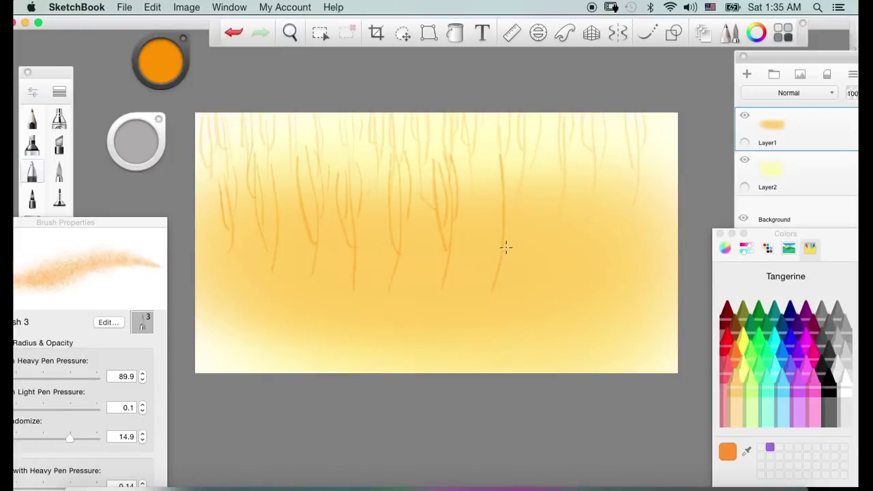
left_click_drag(497, 251, 485, 171)
left_click_drag(488, 228, 477, 169)
Complete the second cactus row with three armed cacti reaching the right edge of the canvas.
mouse_move(551, 292)
left_mouse_down()
mouse_move(558, 264)
mouse_move(550, 160)
left_mouse_up()
left_click_drag(555, 238, 539, 177)
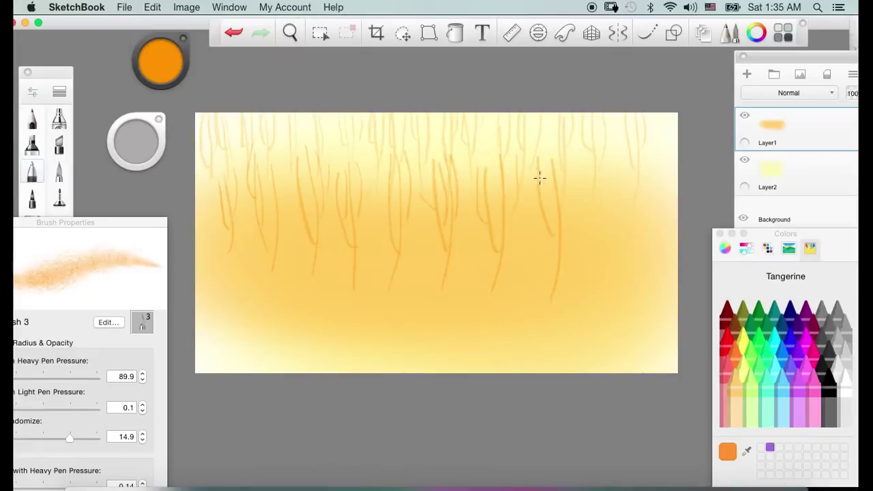
left_click_drag(549, 217, 548, 184)
left_click_drag(571, 214, 570, 178)
left_click_drag(612, 237, 604, 148)
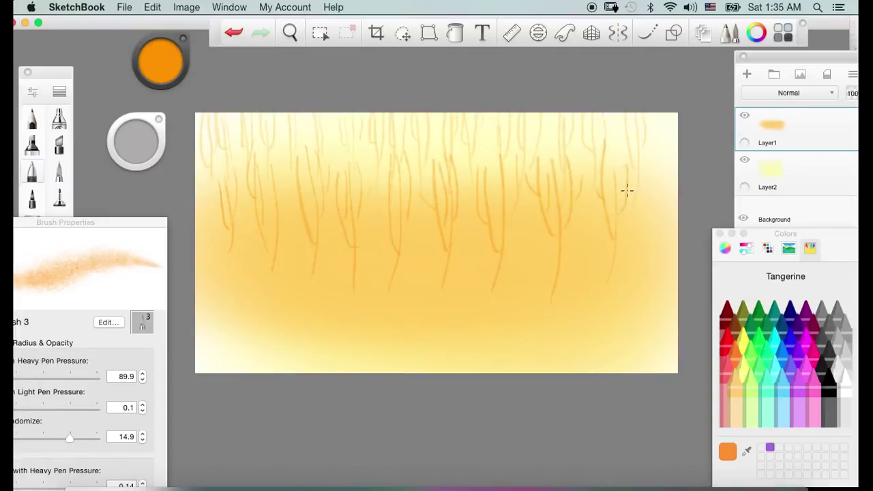
left_click_drag(661, 206, 655, 156)
left_click_drag(653, 218, 650, 170)
left_click_drag(671, 207, 667, 168)
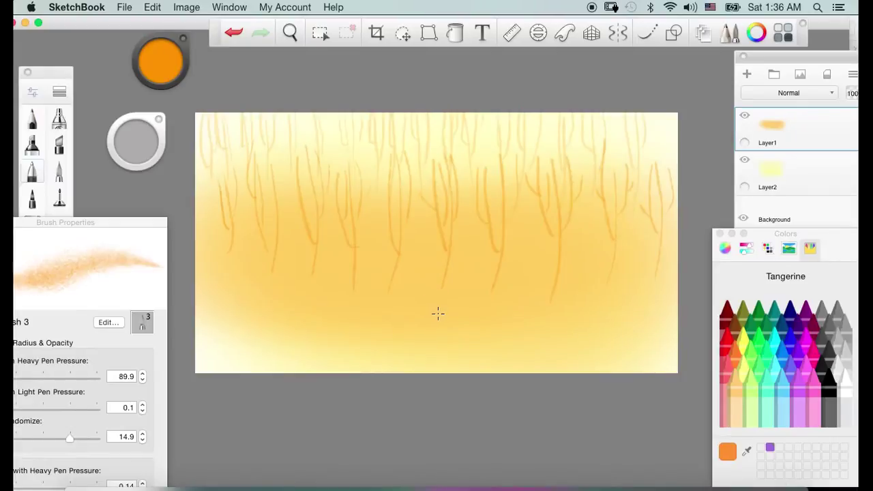
Add a new empty layer above Layer2.
left_click(807, 134)
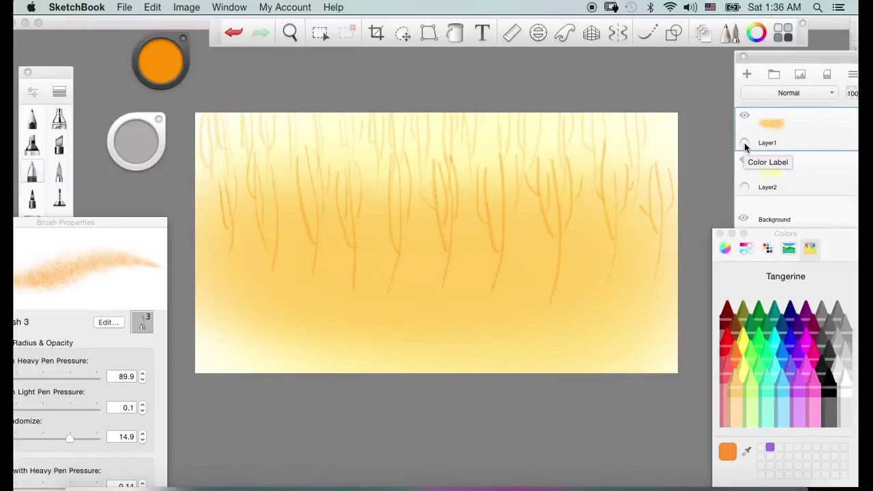
left_click(795, 138)
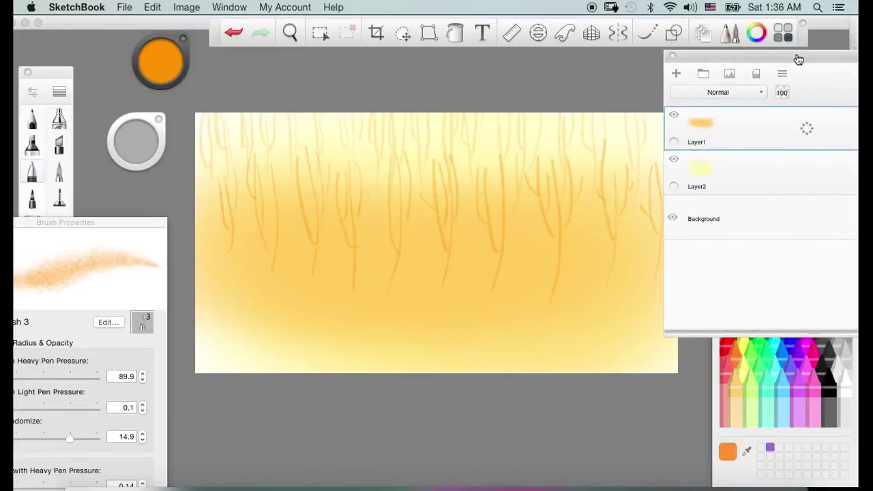
left_click(802, 177)
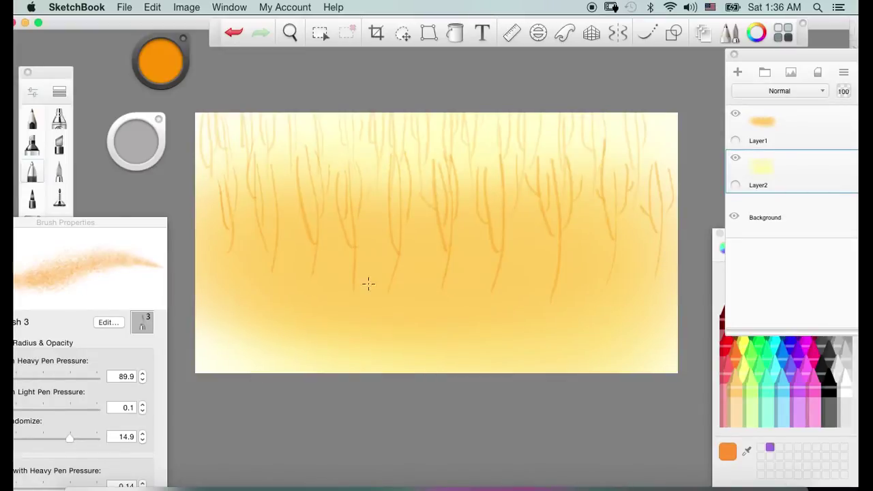
left_click(738, 72)
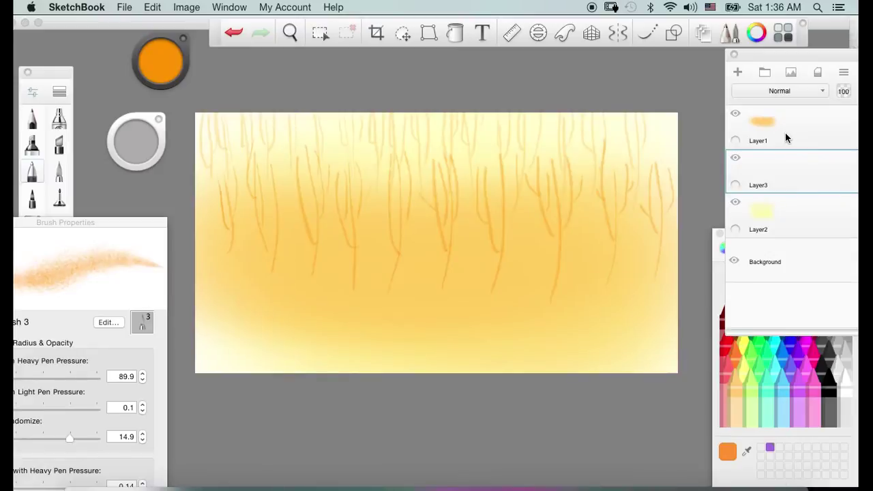
left_click_drag(772, 171, 743, 237)
mouse_move(775, 185)
left_mouse_down()
mouse_move(781, 166)
mouse_move(767, 183)
left_mouse_up()
left_click_drag(774, 68, 858, 56)
Darken the brush colour to a deeper orange and airbrush mist over the lower canvas on Layer3.
left_click(748, 337)
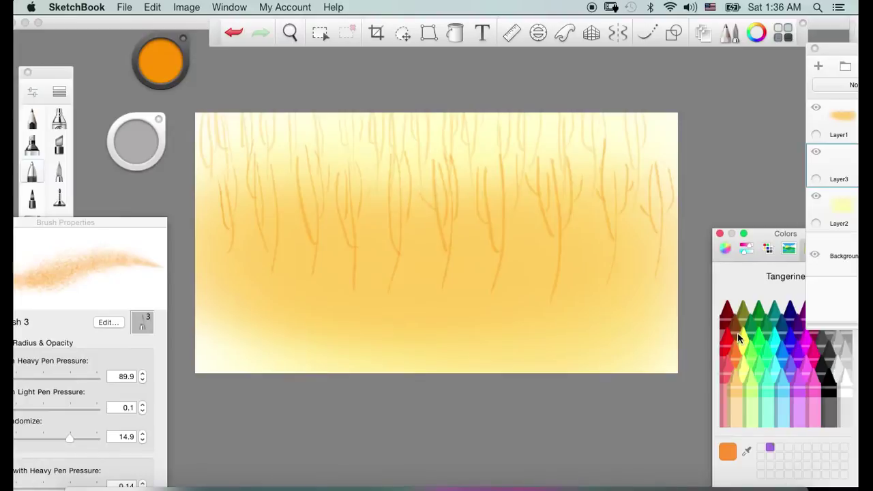
left_click(410, 275)
left_click_drag(169, 53, 166, 89)
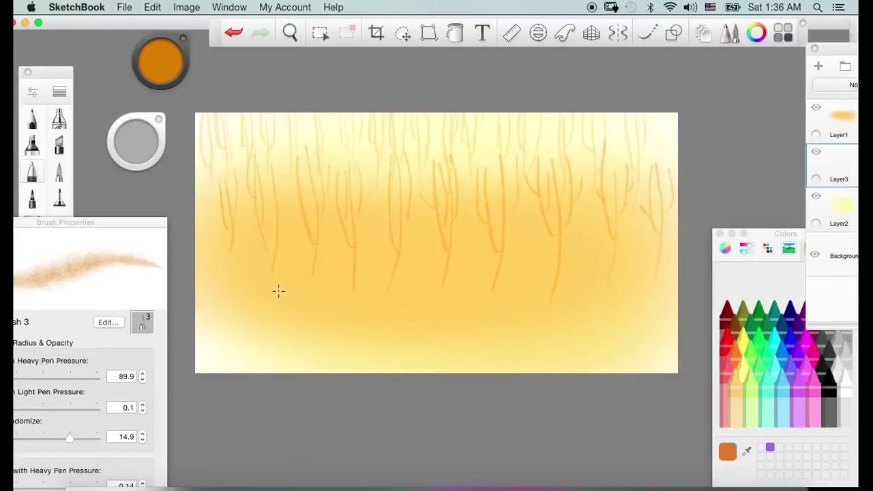
left_click(59, 118)
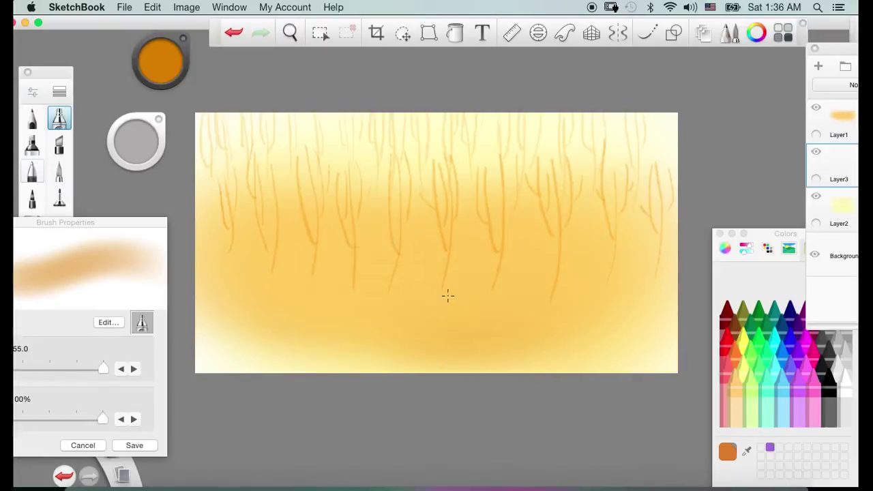
Move Layer3 above Layer1 and extend its airbrushed orange mist across the lower part of the canvas.
left_click(842, 160)
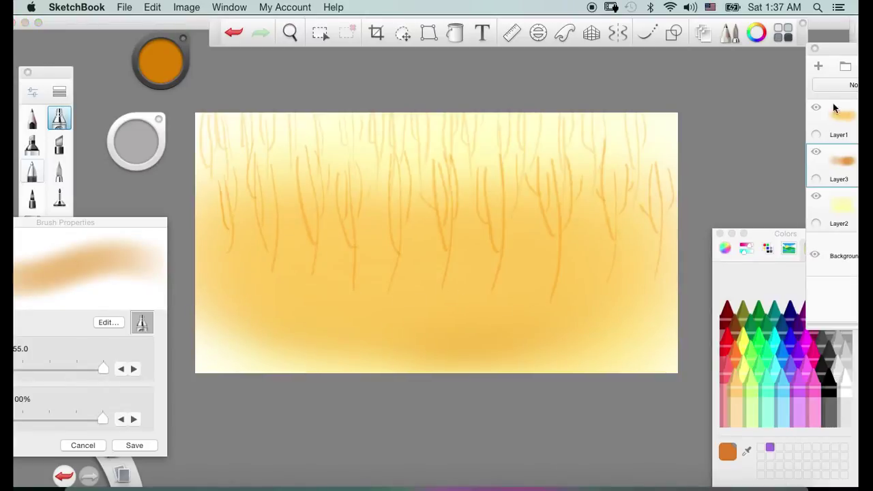
left_click(832, 55)
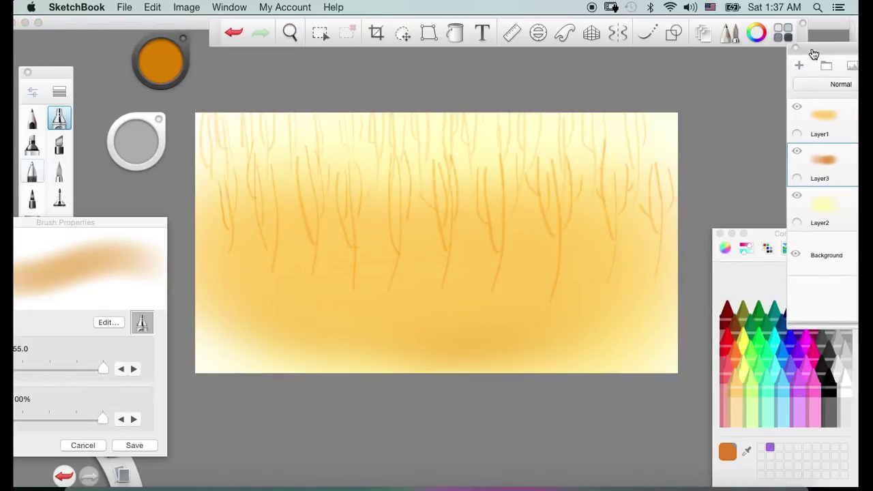
left_click_drag(780, 61, 641, 66)
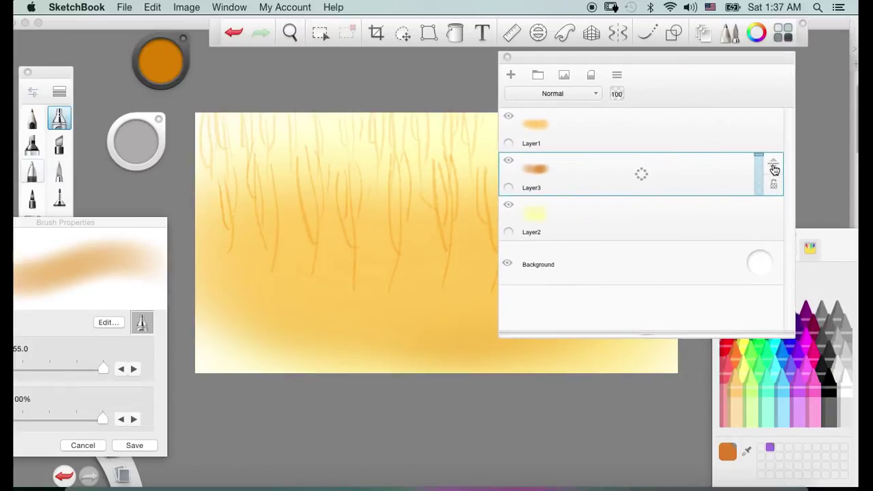
left_click_drag(774, 170, 755, 115)
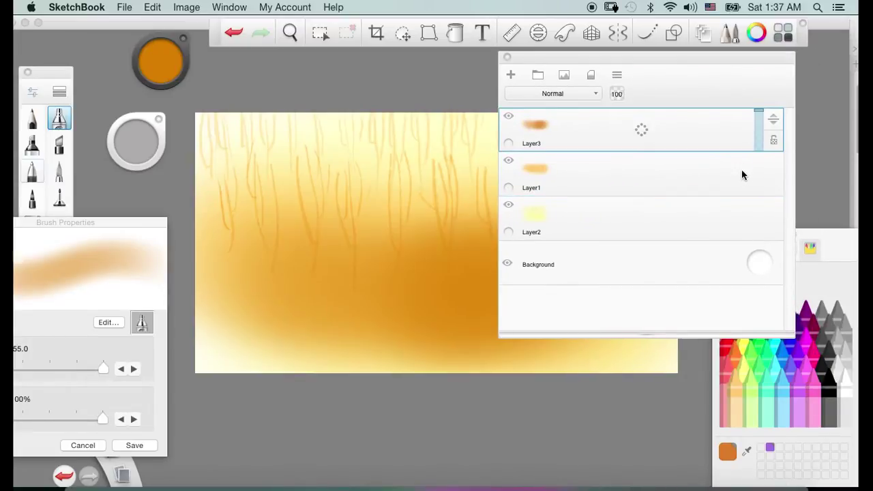
left_click_drag(680, 60, 860, 82)
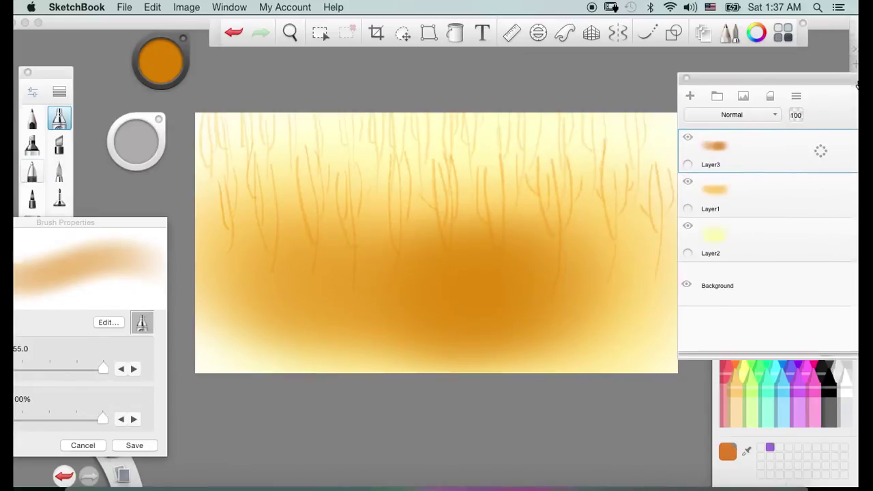
mouse_move(323, 330)
left_mouse_down()
mouse_move(249, 352)
mouse_move(505, 331)
mouse_move(565, 312)
mouse_move(657, 329)
mouse_move(650, 341)
mouse_move(528, 339)
mouse_move(227, 361)
mouse_move(318, 365)
mouse_move(262, 371)
mouse_move(471, 330)
left_mouse_up()
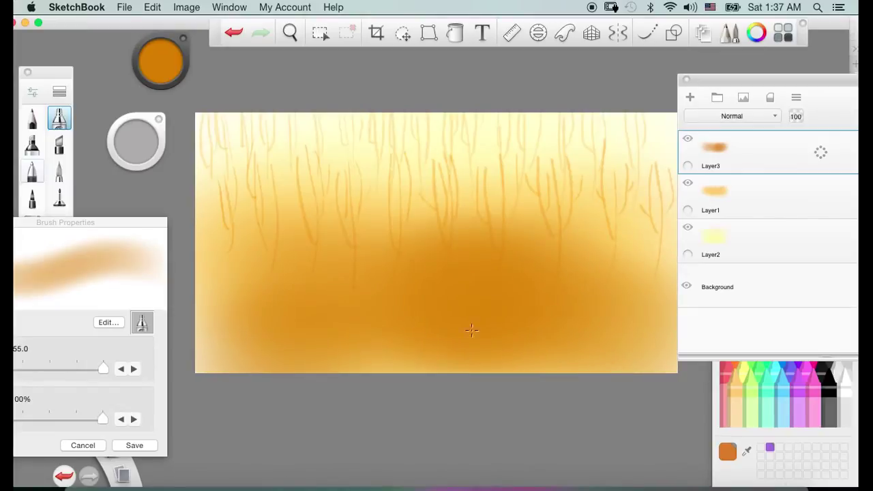
mouse_move(534, 286)
left_mouse_down()
mouse_move(223, 253)
mouse_move(580, 287)
mouse_move(627, 330)
mouse_move(419, 352)
left_mouse_up()
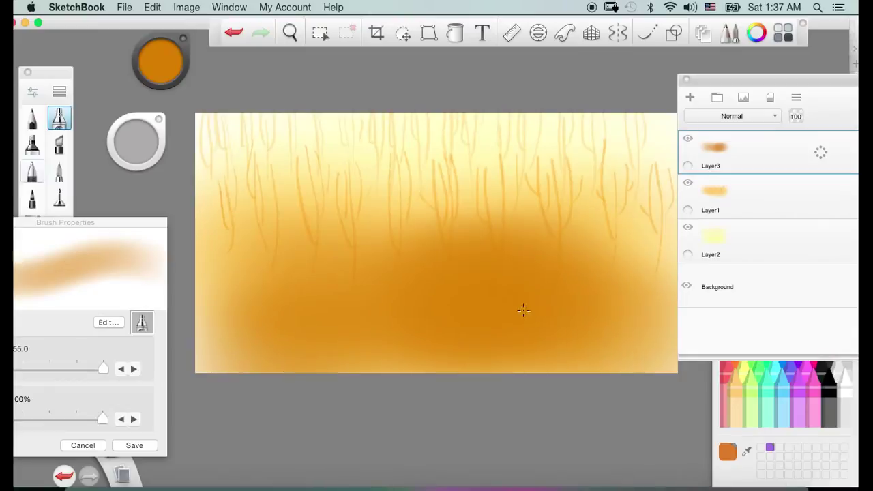
Darken the colour to a brownish orange and switch to PaintBrush 3 from the Traditional brush set.
left_click(157, 60)
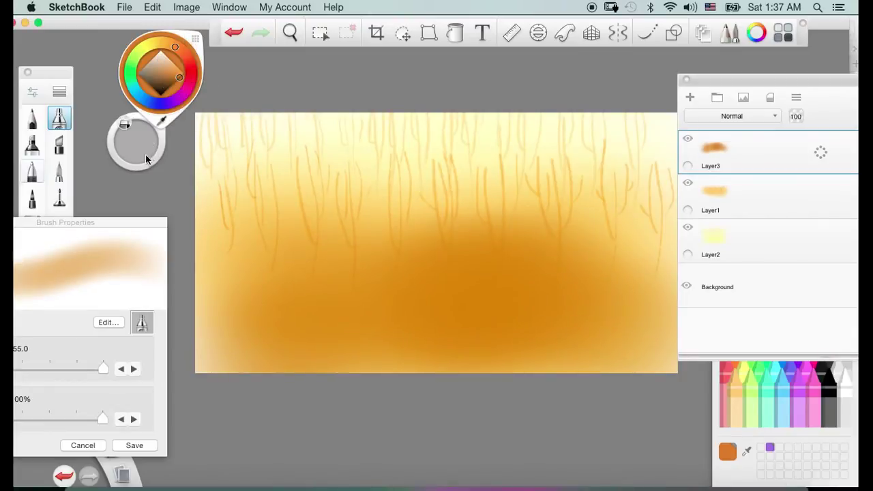
left_click_drag(162, 56, 165, 82)
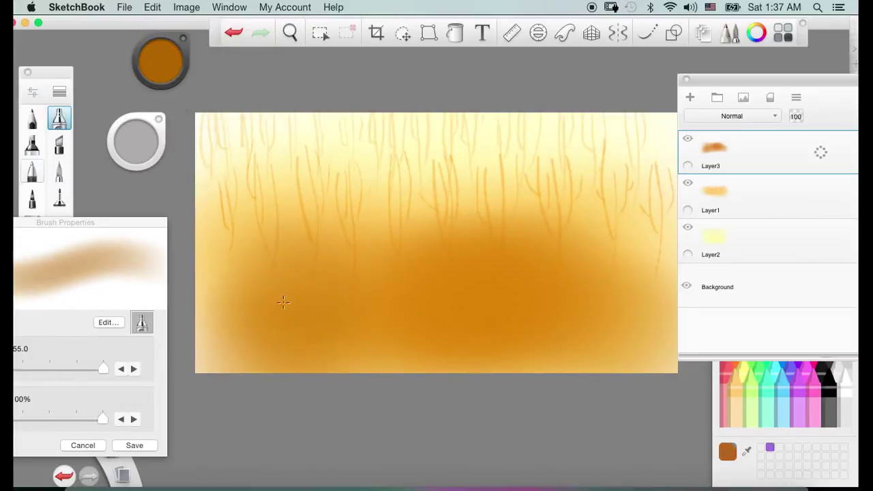
left_click(59, 91)
left_click(523, 223)
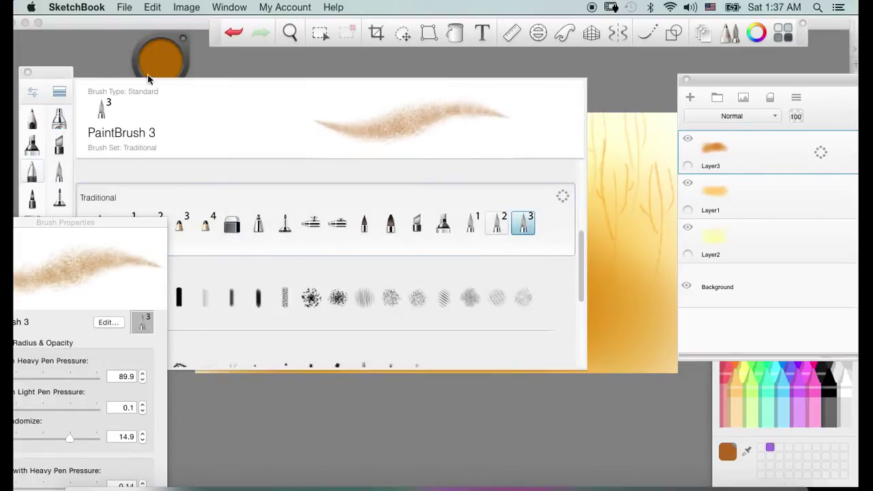
left_click(61, 92)
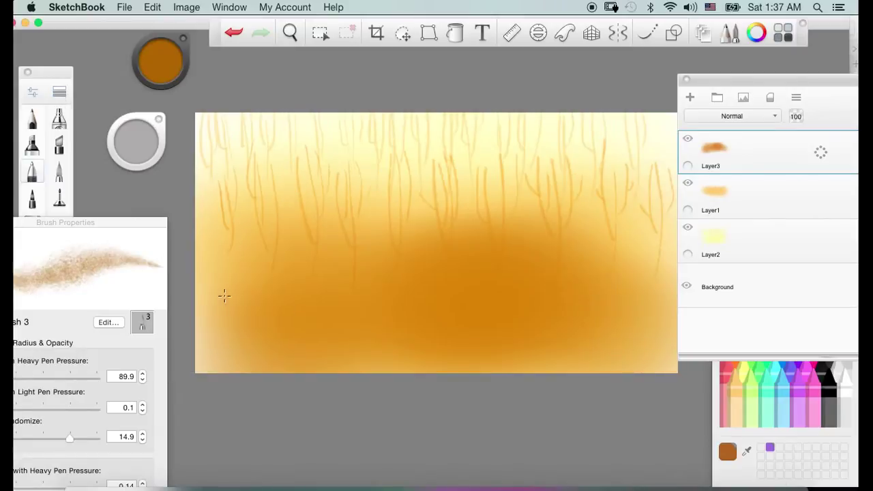
Increase PaintBrush 3's heavy-pressure size to 153.5 and draw a brown cactus with arms at the left edge.
left_click_drag(153, 157, 135, 147)
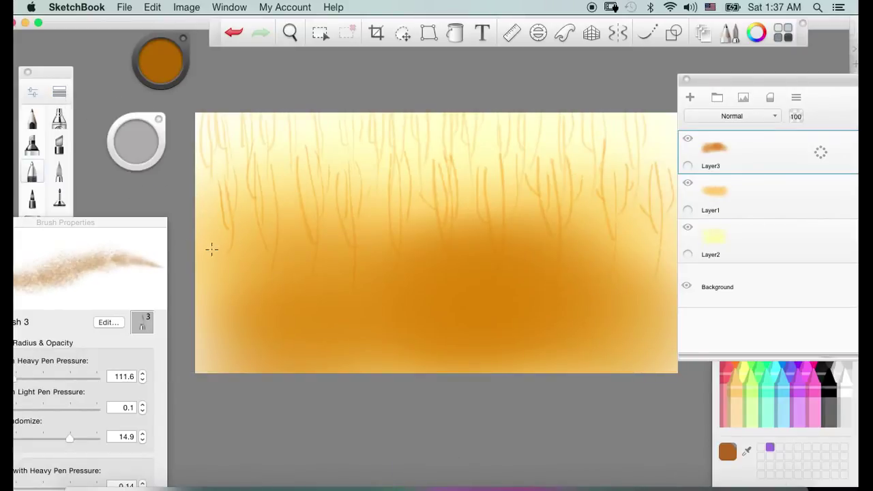
left_click_drag(225, 298, 206, 211)
mouse_move(124, 145)
left_mouse_down()
mouse_move(129, 138)
mouse_move(122, 146)
mouse_move(148, 157)
left_mouse_up()
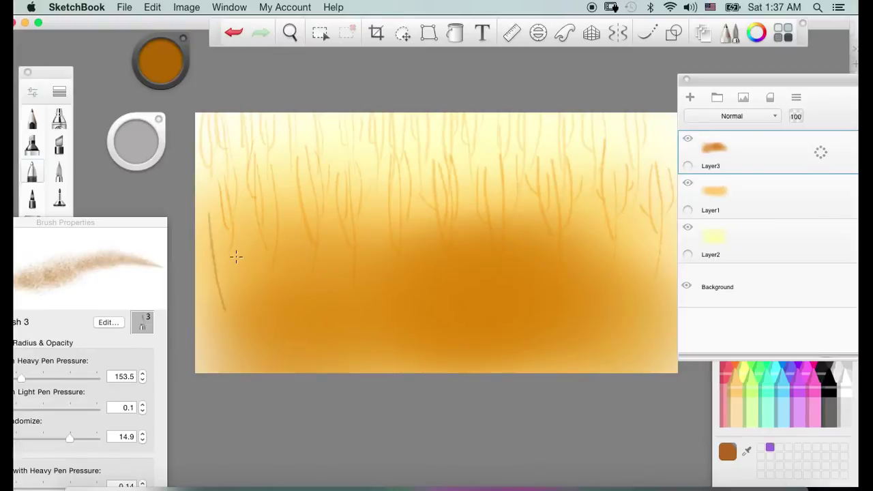
mouse_move(219, 273)
left_mouse_down()
mouse_move(216, 214)
mouse_move(221, 251)
mouse_move(229, 204)
left_mouse_up()
left_click_drag(223, 300, 203, 268)
Draw eight tall, evenly spaced brown trunks across the mist band from the left cactus to the right edge.
left_click_drag(255, 326, 247, 196)
left_click_drag(305, 311, 302, 181)
mouse_move(350, 330)
left_mouse_down()
mouse_move(369, 287)
mouse_move(371, 171)
left_mouse_up()
left_click_drag(425, 309, 428, 171)
left_click_drag(473, 336, 475, 189)
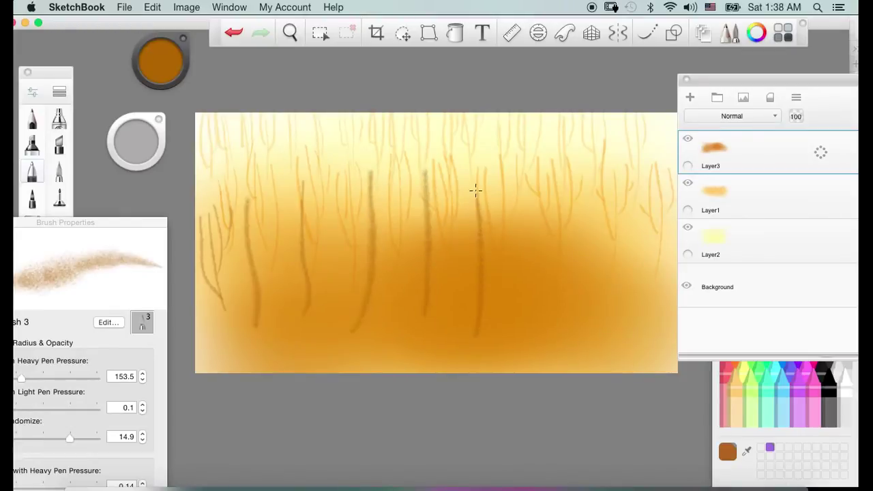
left_click_drag(532, 322, 523, 180)
left_click_drag(581, 347, 583, 186)
left_click_drag(629, 322, 636, 192)
Add curved upright arms to the brown trunks, working from the right edge back to just right of centre.
mouse_move(638, 276)
left_mouse_down()
mouse_move(626, 267)
mouse_move(622, 217)
left_mouse_up()
mouse_move(638, 257)
left_mouse_down()
mouse_move(652, 232)
mouse_move(652, 199)
left_mouse_up()
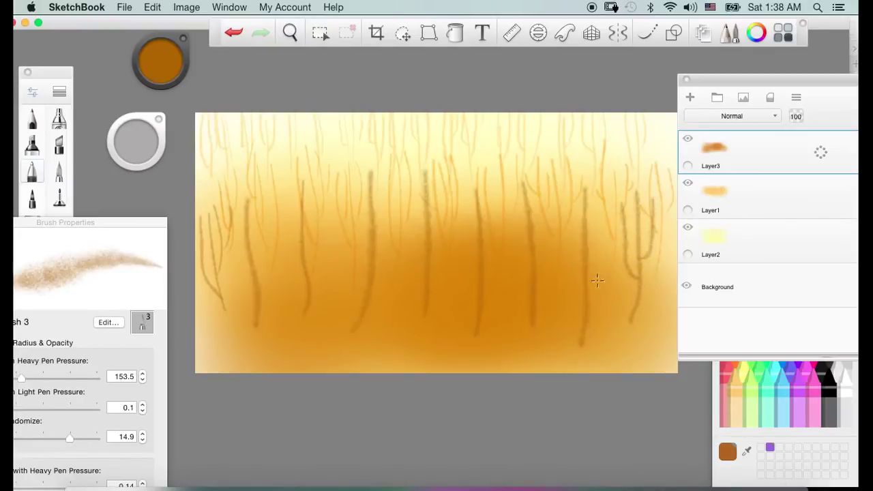
left_click_drag(584, 290, 572, 195)
left_click_drag(594, 256, 596, 190)
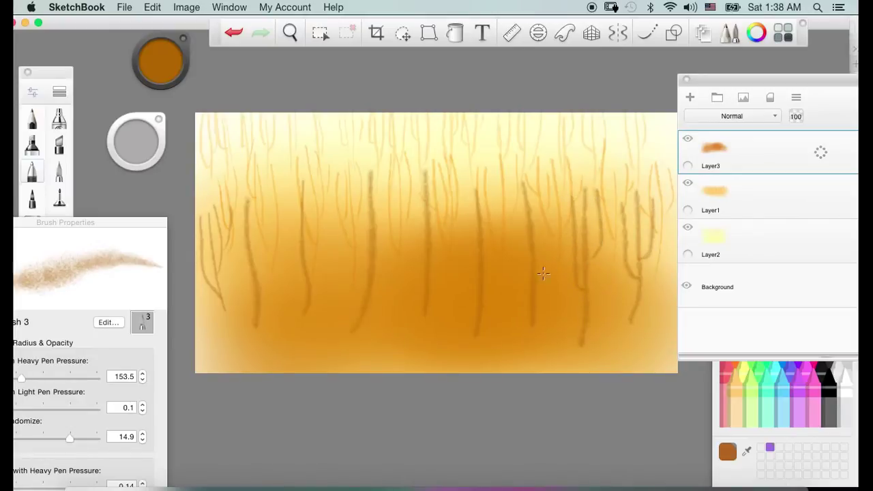
left_click_drag(522, 274, 507, 204)
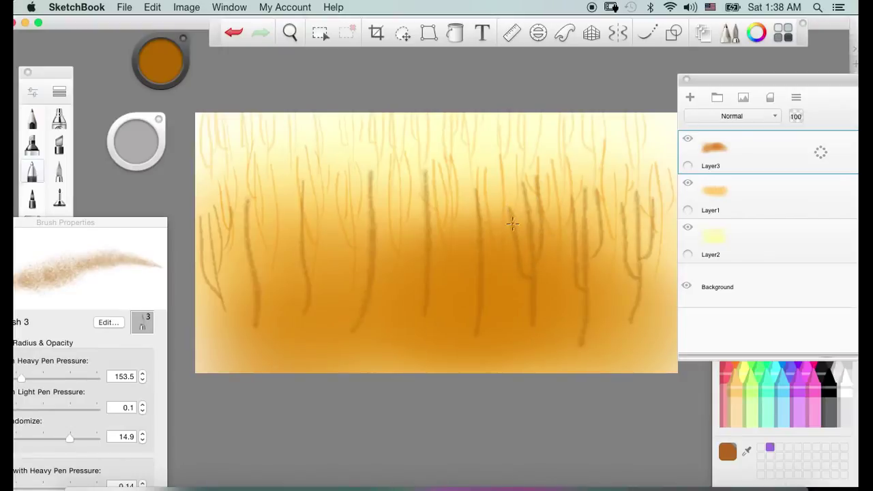
left_click_drag(483, 255, 496, 178)
left_click_drag(466, 273, 465, 187)
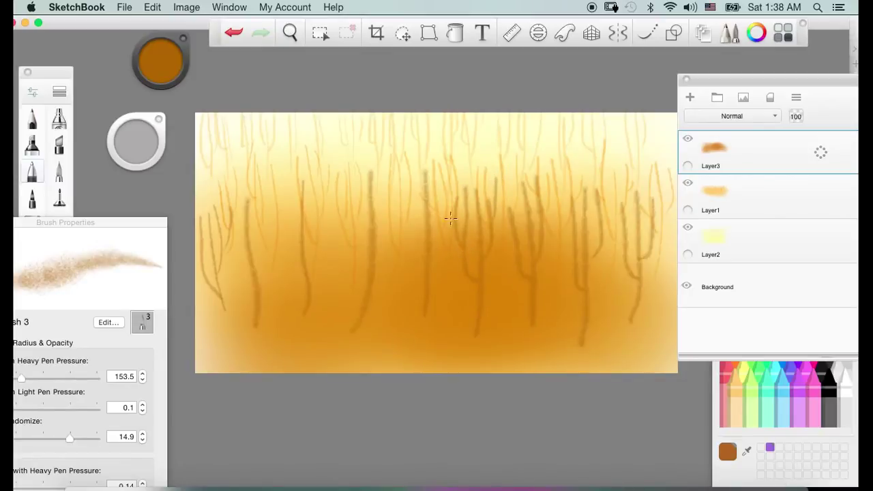
Thicken the bases of the brown trunks from the canvas centre to the right edge.
left_click_drag(428, 319, 430, 298)
left_click_drag(532, 325, 533, 286)
mouse_move(588, 341)
left_mouse_down()
mouse_move(587, 332)
mouse_move(585, 339)
left_mouse_up()
left_click_drag(644, 281, 634, 328)
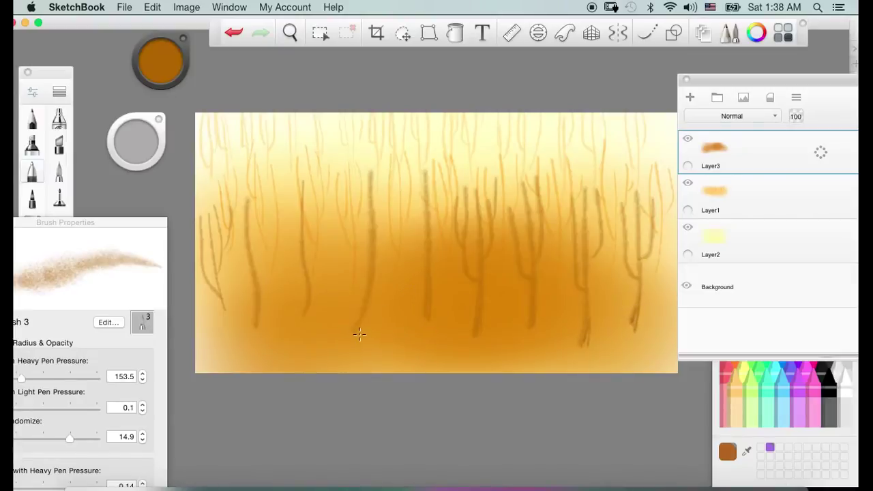
Thicken the base of the brown trunk left of centre and add an arm on each side of it.
left_click_drag(364, 317, 356, 335)
left_click_drag(361, 280, 362, 206)
mouse_move(373, 254)
left_mouse_down()
mouse_move(378, 192)
mouse_move(380, 218)
mouse_move(387, 187)
left_mouse_up()
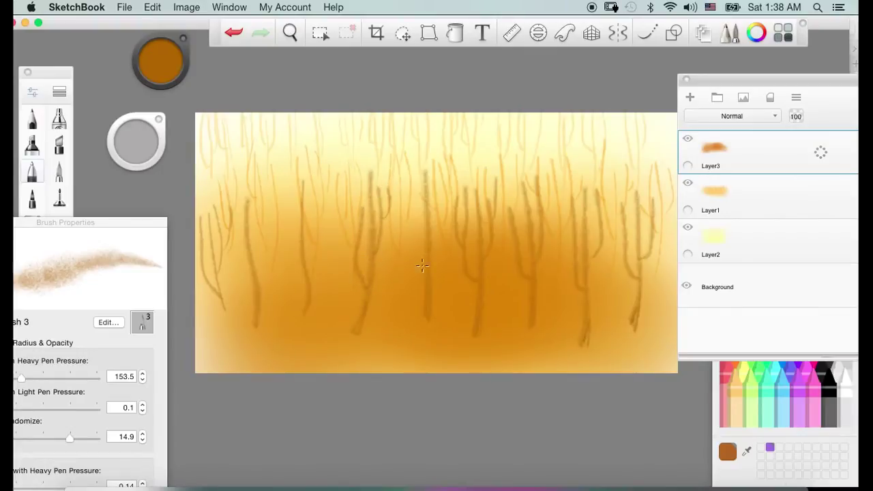
Add a curved upright arm on each side of the three bare brown trunks from the canvas centre to the left.
left_click_drag(412, 264, 409, 191)
left_click_drag(432, 249, 440, 191)
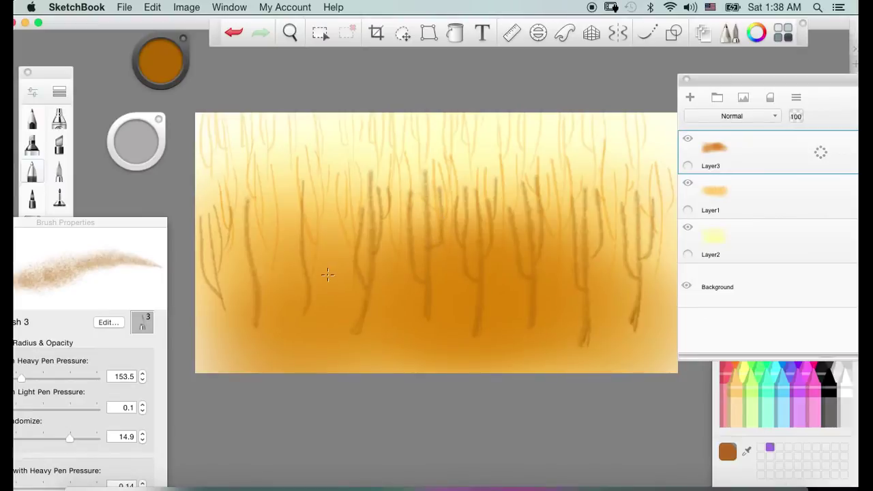
left_click_drag(297, 282, 292, 211)
mouse_move(304, 248)
left_mouse_down()
mouse_move(318, 211)
mouse_move(317, 178)
left_mouse_up()
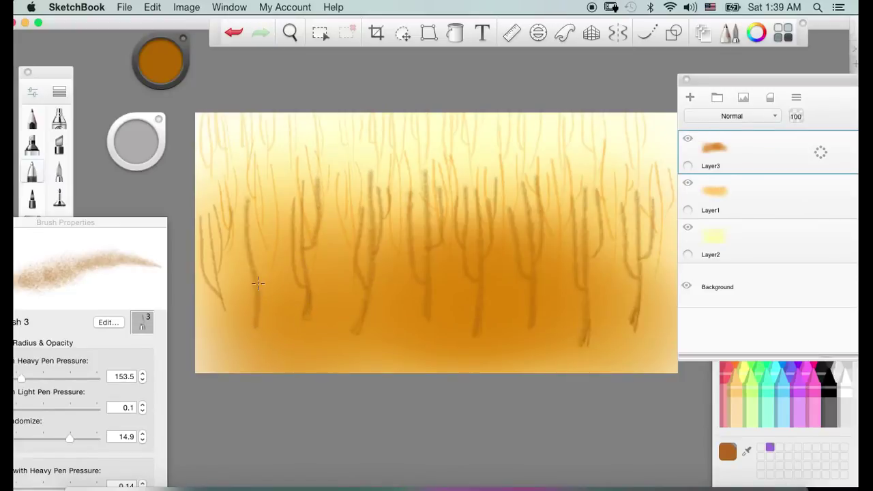
left_click_drag(258, 282, 266, 190)
left_click_drag(243, 264, 240, 201)
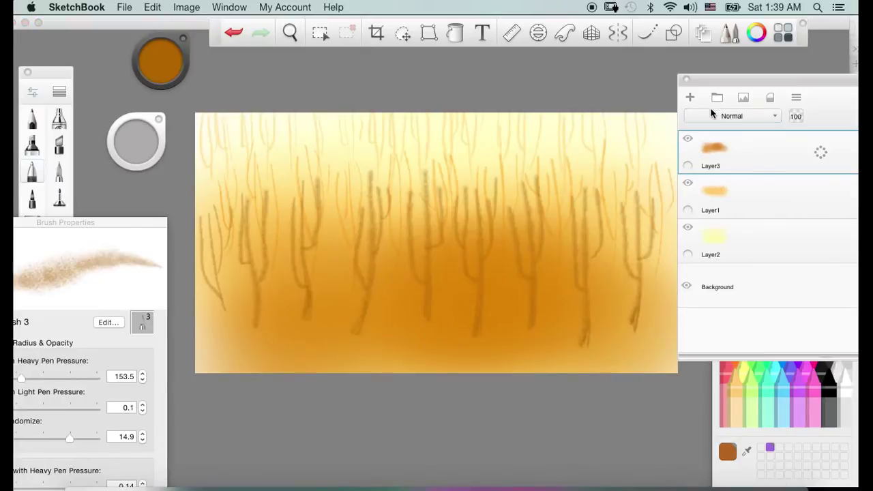
Add a new layer and airbrush a darker brown mist band across the bases of the cacti.
left_click(690, 97)
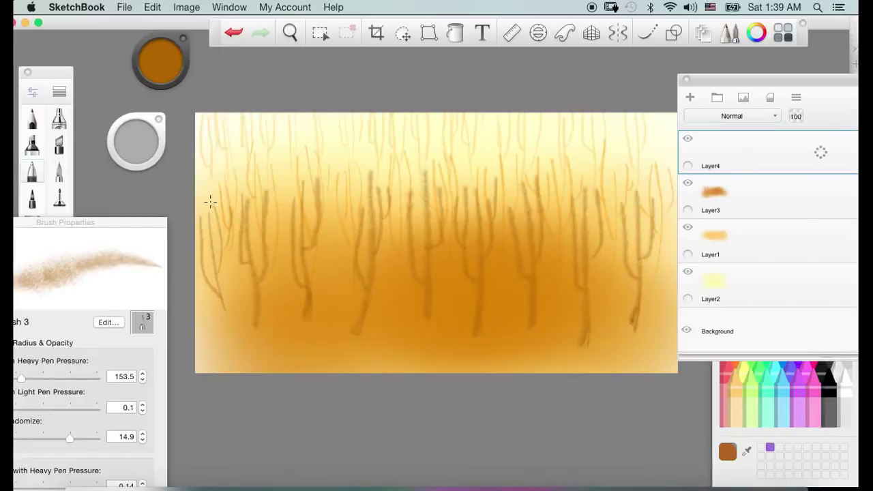
mouse_move(164, 69)
left_mouse_down()
mouse_move(157, 81)
mouse_move(165, 50)
left_mouse_up()
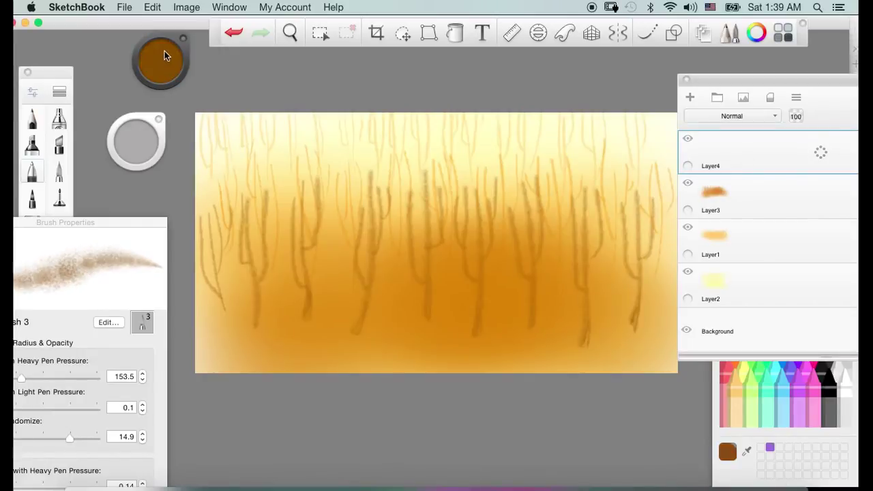
double_click(58, 119)
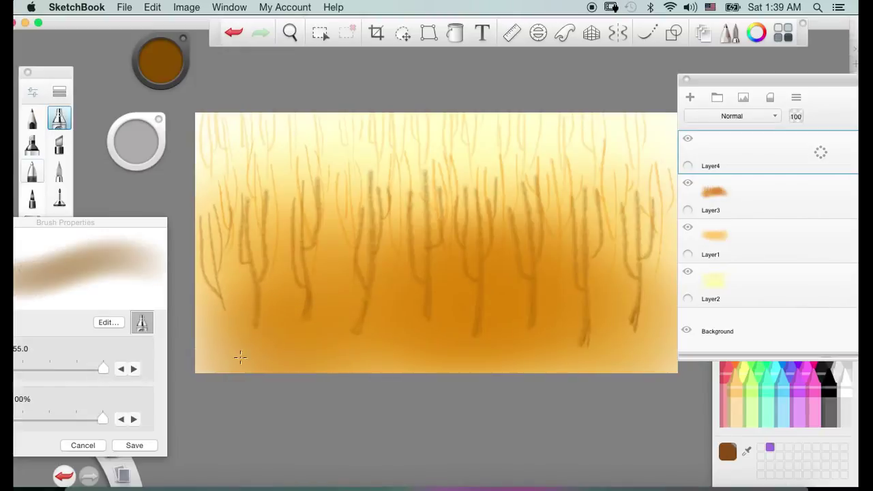
mouse_move(240, 356)
left_mouse_down()
mouse_move(625, 366)
mouse_move(352, 382)
mouse_move(260, 380)
mouse_move(210, 363)
left_mouse_up()
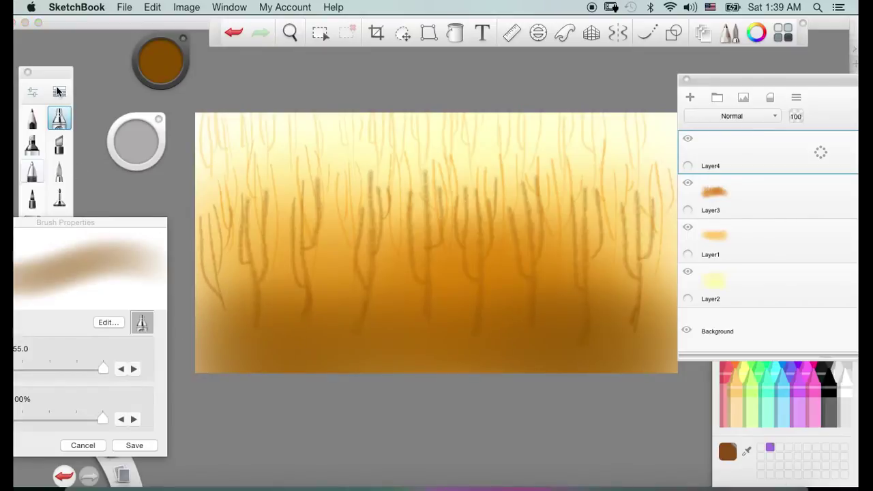
Darken the brown further and switch to PaintBrush 3 with a heavy-pressure radius of 198.0.
left_click_drag(161, 59, 168, 80)
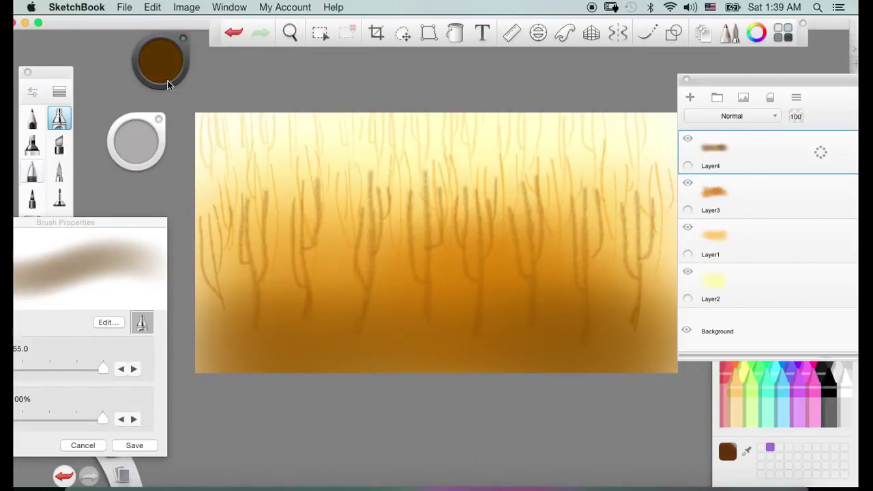
left_click_drag(204, 338, 179, 328)
left_click(60, 91)
left_click(523, 223)
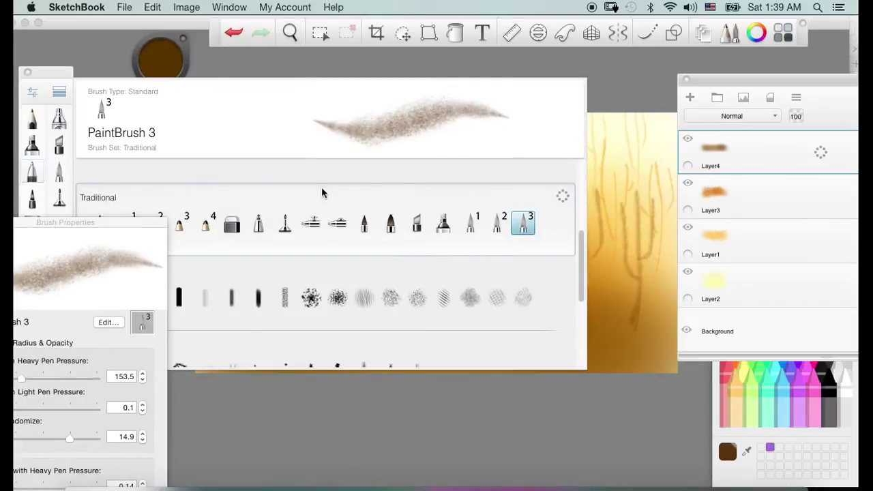
left_click(60, 92)
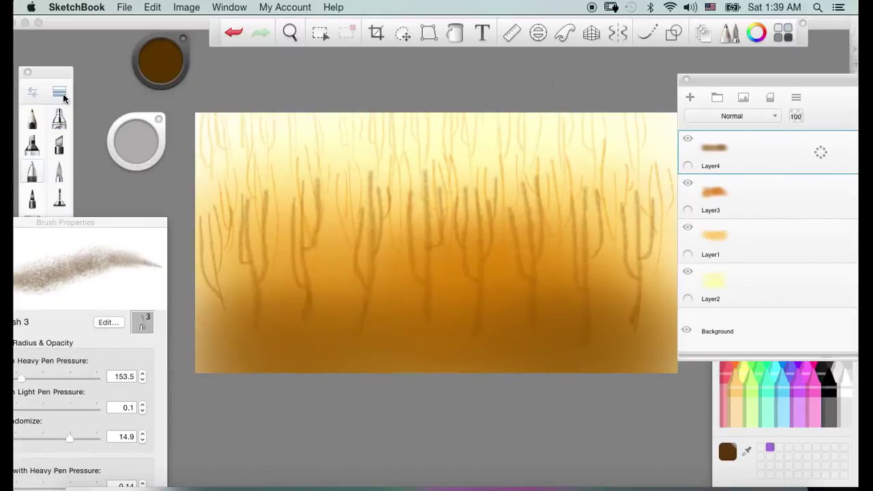
mouse_move(125, 139)
left_mouse_down()
mouse_move(125, 152)
mouse_move(171, 138)
left_mouse_up()
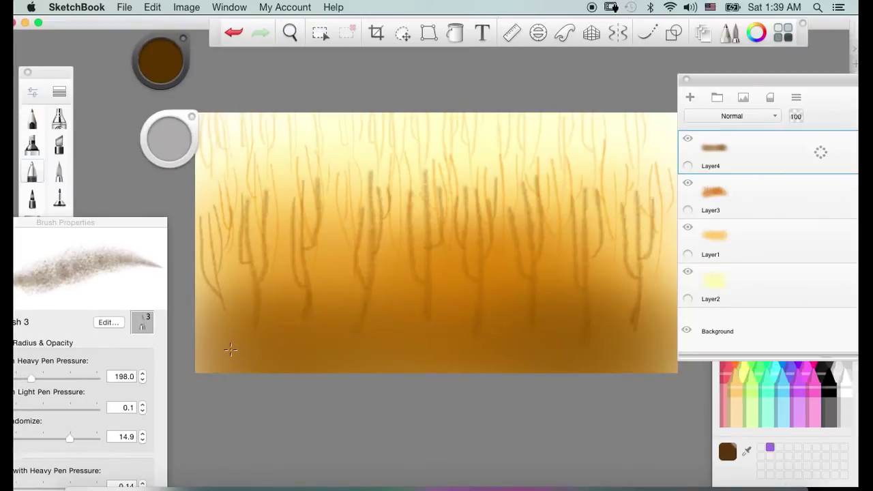
Draw four dark brown trunks from the left edge to left of centre, enlarging the heavy-pressure radius to 235.4 after the first.
left_click_drag(233, 345, 226, 230)
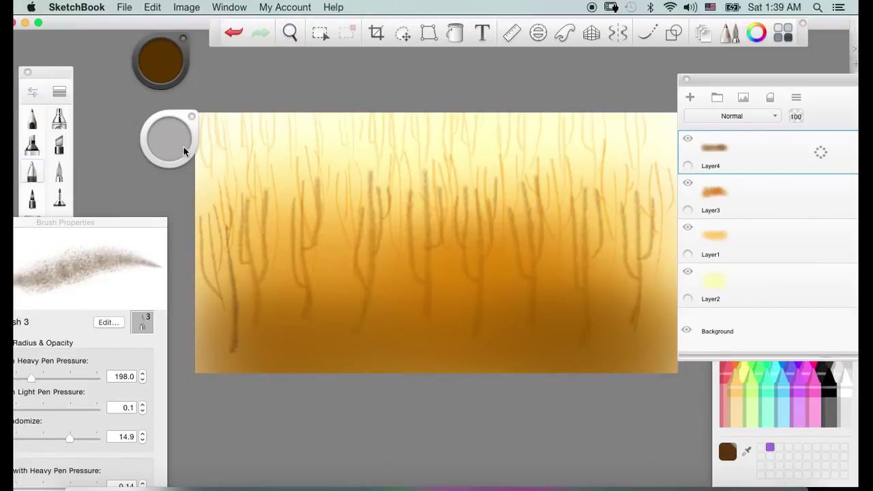
left_click_drag(184, 151, 186, 150)
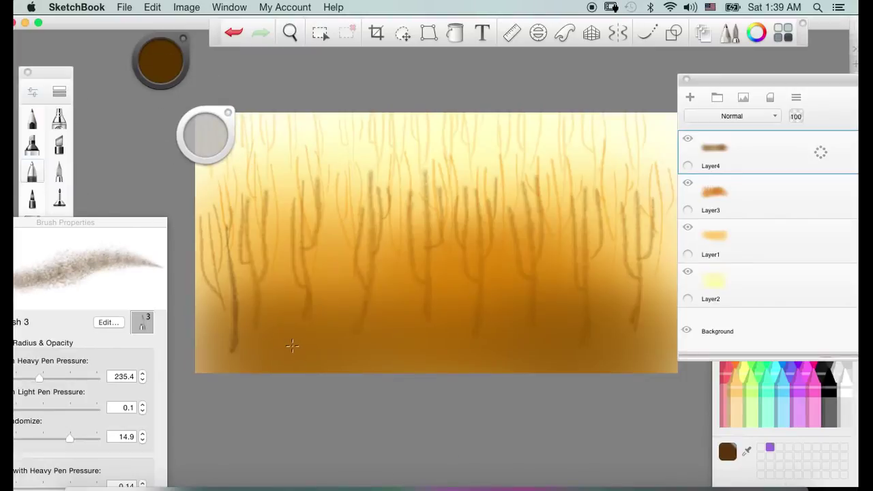
left_click_drag(294, 331, 279, 195)
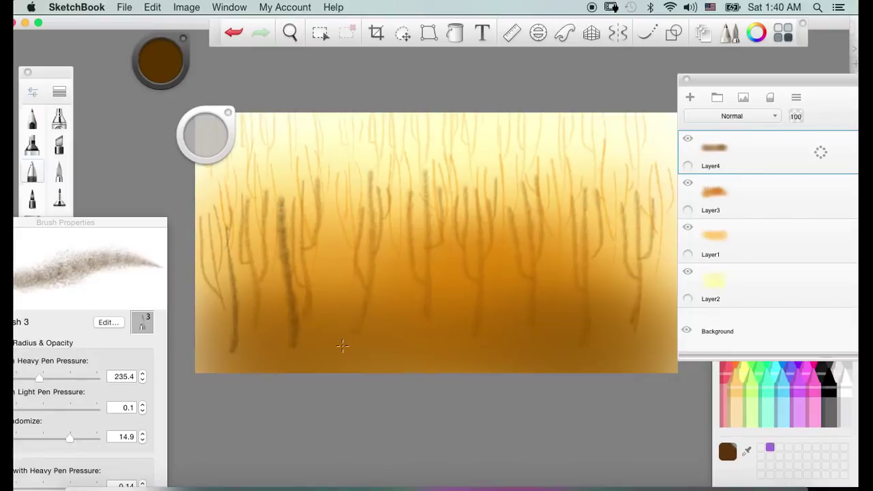
left_click_drag(345, 343, 336, 186)
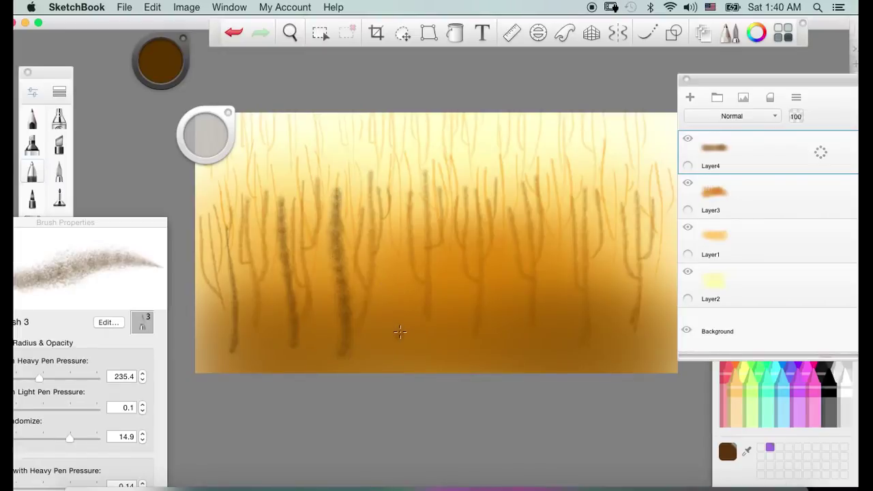
left_click_drag(400, 332, 395, 195)
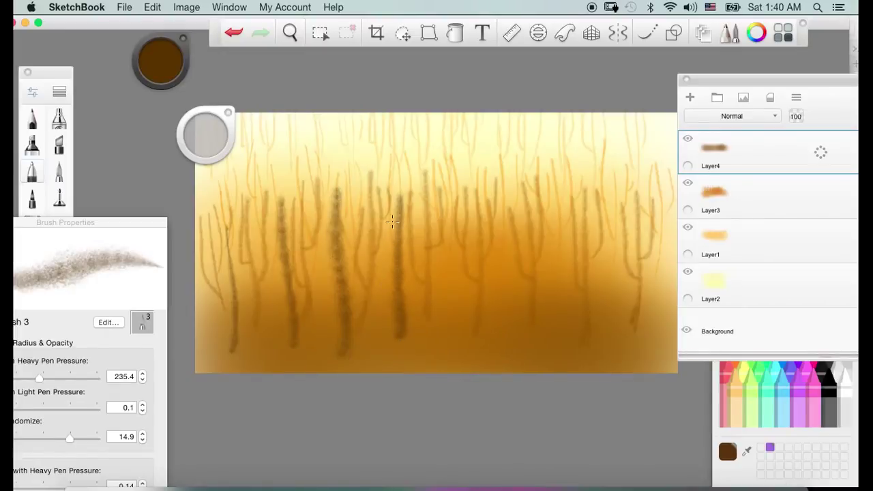
Add curved upright arms on both sides of the four dark trunks, working back to the left edge.
mouse_move(396, 280)
left_mouse_down()
mouse_move(381, 266)
mouse_move(380, 201)
left_mouse_up()
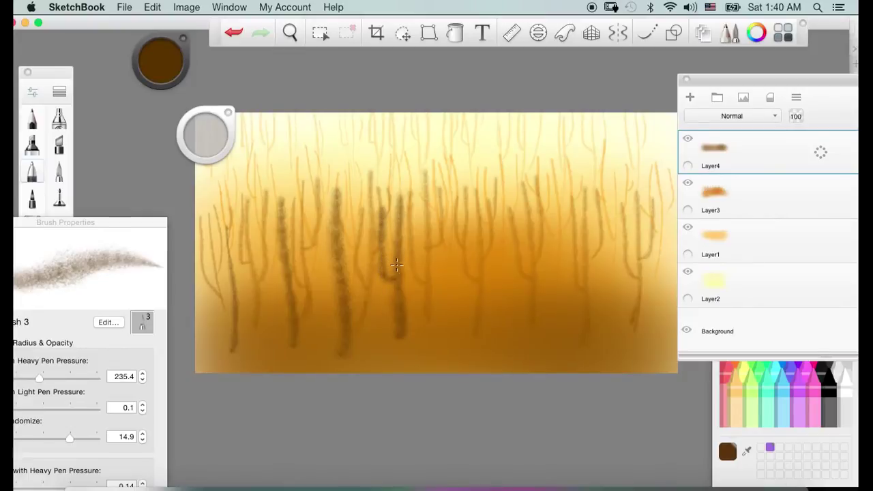
mouse_move(397, 265)
left_mouse_down()
mouse_move(412, 239)
mouse_move(414, 191)
left_mouse_up()
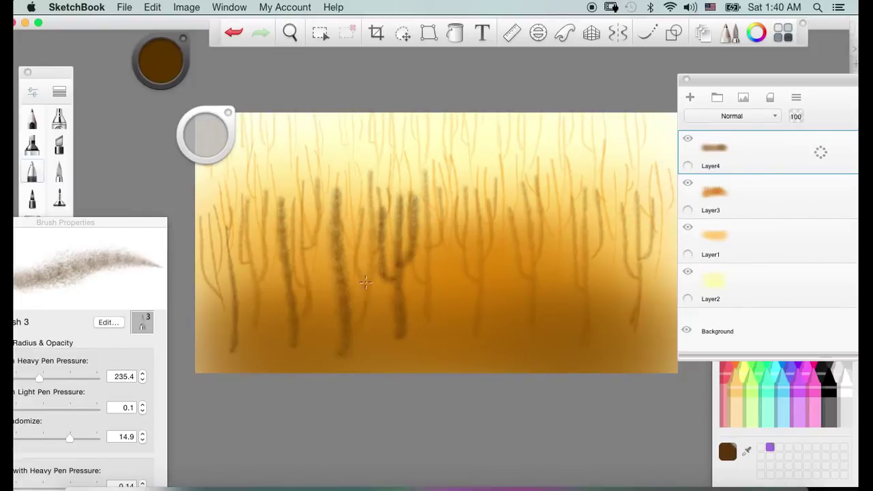
mouse_move(344, 295)
left_mouse_down()
mouse_move(360, 283)
mouse_move(352, 208)
left_mouse_up()
mouse_move(335, 294)
left_mouse_down()
mouse_move(322, 270)
mouse_move(324, 193)
left_mouse_up()
mouse_move(291, 290)
left_mouse_down()
mouse_move(284, 292)
mouse_move(275, 262)
mouse_move(273, 220)
mouse_move(290, 272)
mouse_move(296, 195)
left_mouse_up()
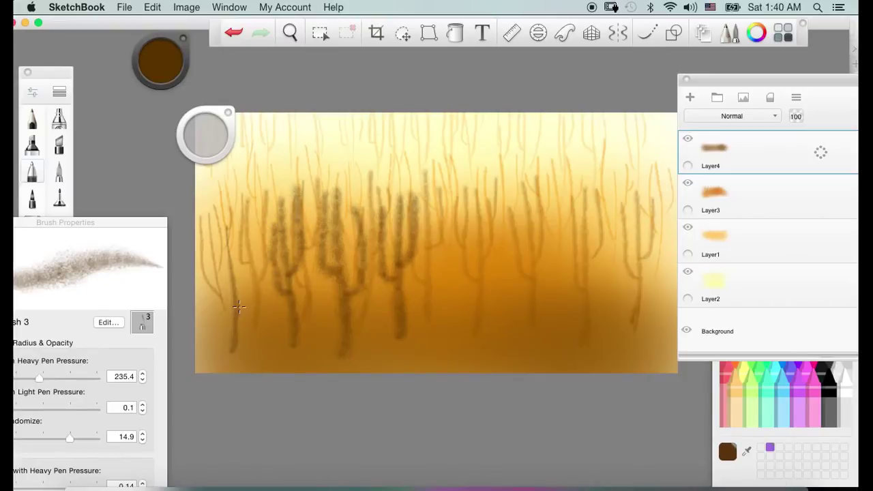
left_click_drag(239, 307, 245, 241)
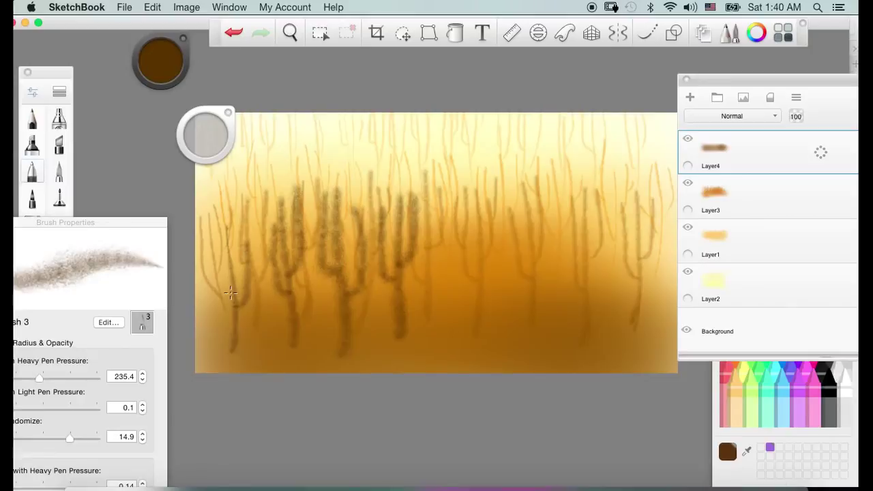
mouse_move(231, 292)
left_mouse_down()
mouse_move(217, 286)
mouse_move(210, 229)
left_mouse_up()
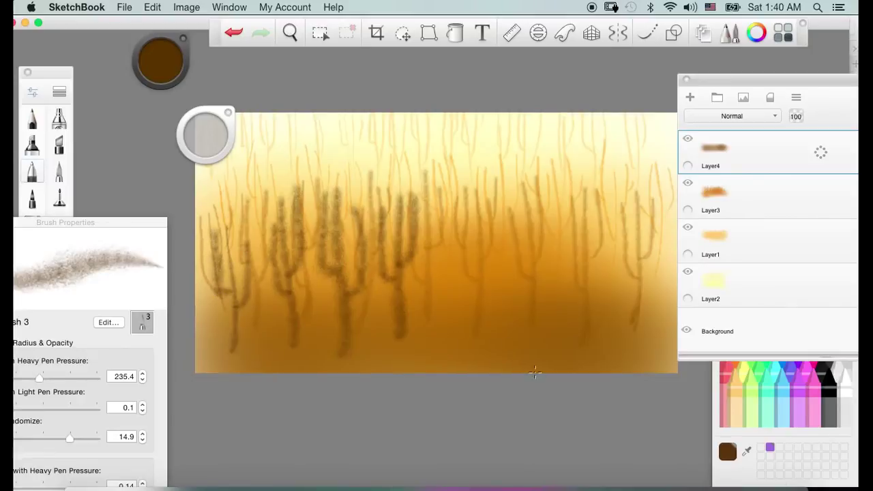
Draw a slanted dark cactus at the canvas centre with branching arms on both sides.
mouse_move(464, 347)
left_mouse_down()
mouse_move(442, 274)
mouse_move(435, 198)
left_mouse_up()
mouse_move(454, 298)
left_mouse_down()
mouse_move(466, 277)
mouse_move(452, 210)
left_mouse_up()
left_click_drag(466, 244, 464, 210)
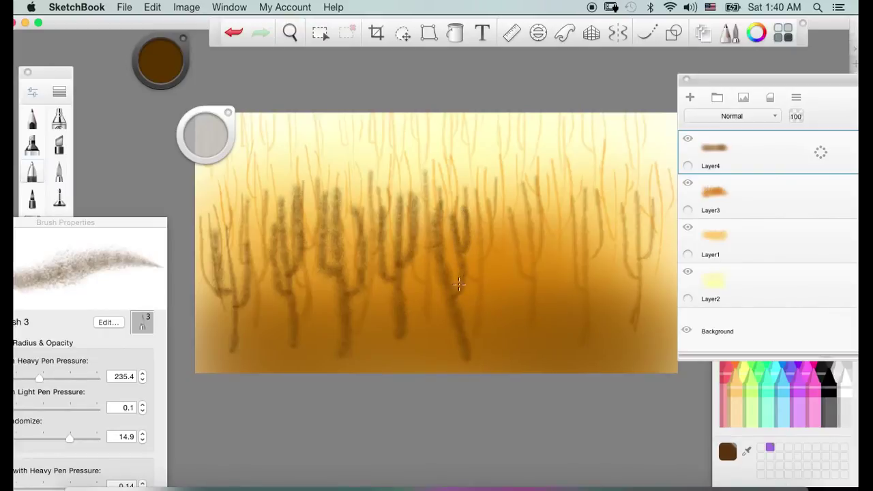
left_click_drag(438, 275, 396, 230)
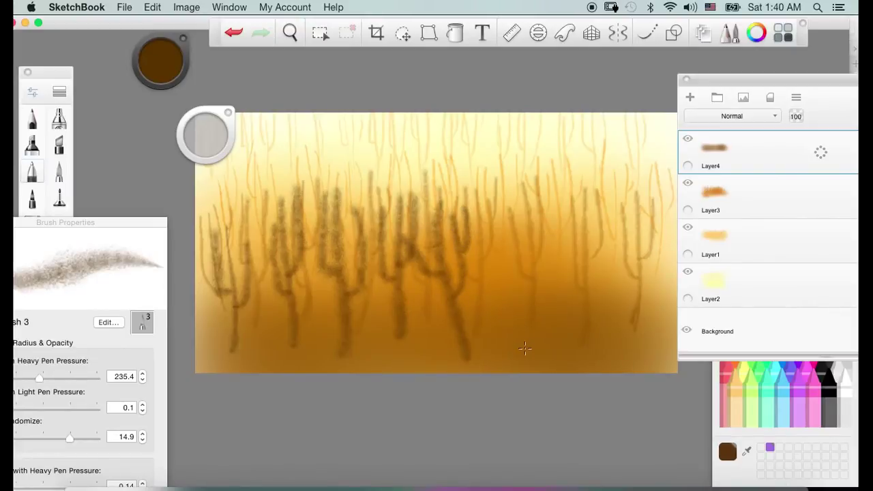
Draw four thick dark trunks spaced from right of centre to the right edge.
left_click_drag(510, 326, 498, 192)
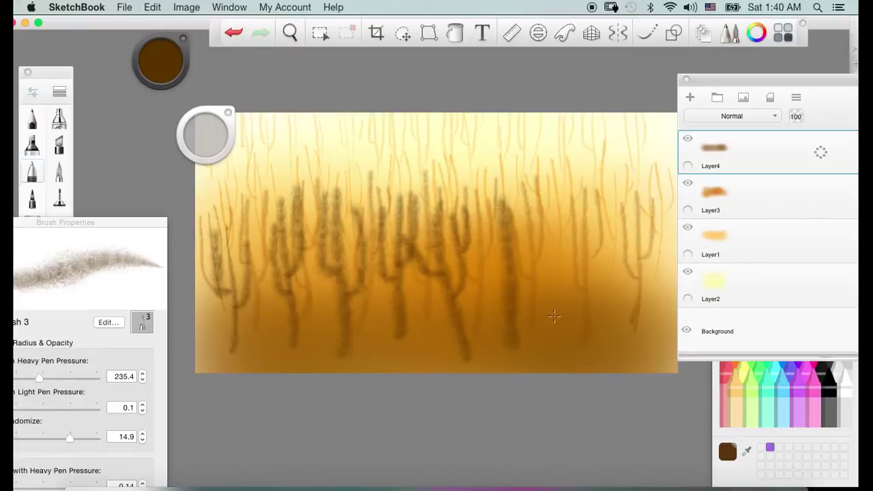
left_click_drag(555, 335, 551, 198)
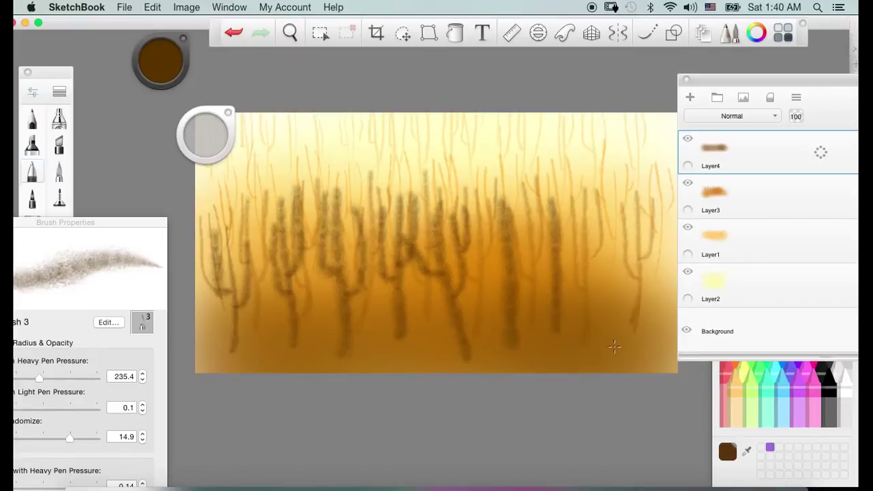
left_click_drag(614, 347, 617, 172)
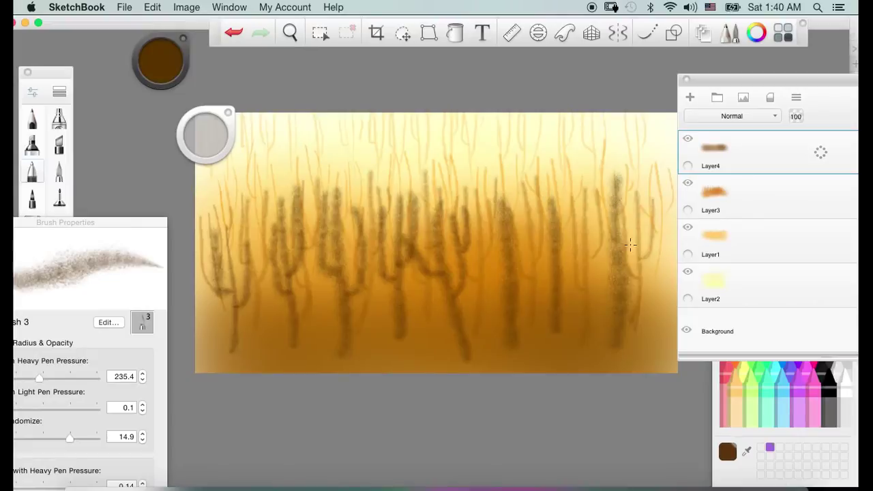
left_click_drag(663, 329, 657, 181)
Add an arm on each side of the four right-hand dark trunks, working from the right edge inward.
left_click_drag(658, 268, 640, 180)
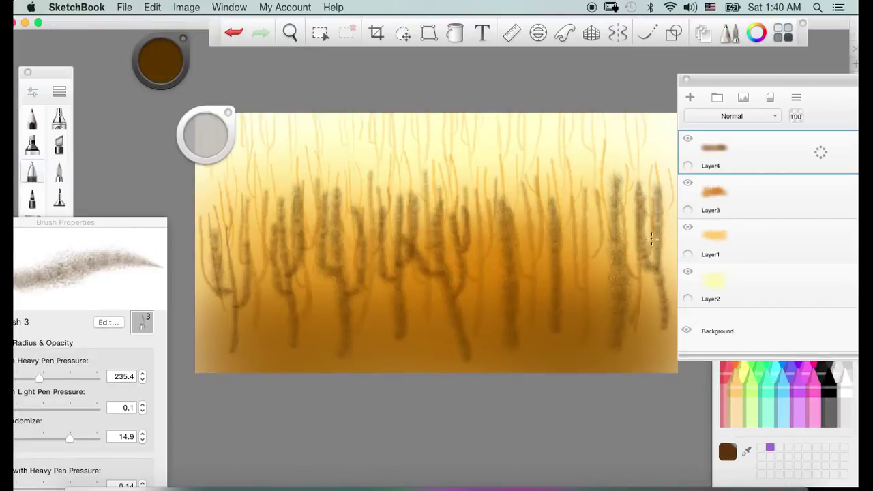
left_click_drag(661, 244, 667, 178)
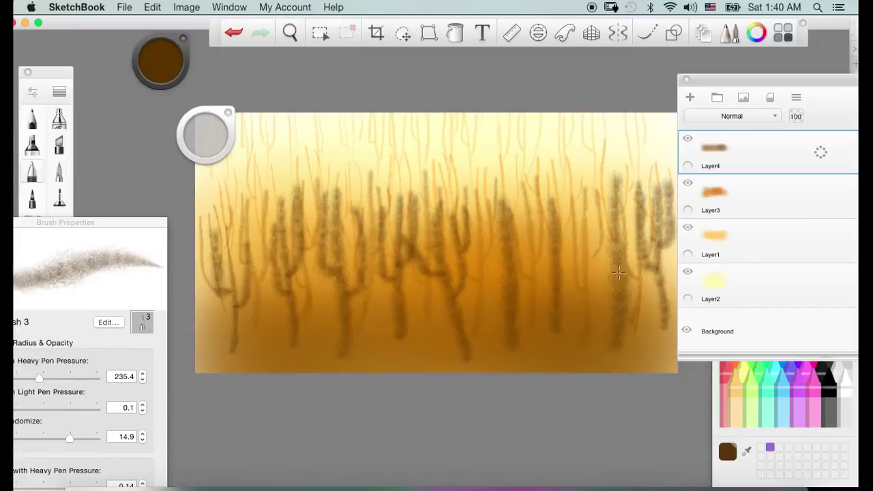
mouse_move(618, 273)
left_mouse_down()
mouse_move(601, 243)
mouse_move(602, 181)
left_mouse_up()
left_click_drag(615, 234, 628, 176)
mouse_move(556, 292)
left_mouse_down()
mouse_move(541, 269)
mouse_move(548, 191)
left_mouse_up()
mouse_move(554, 273)
left_mouse_down()
mouse_move(570, 232)
mouse_move(568, 185)
left_mouse_up()
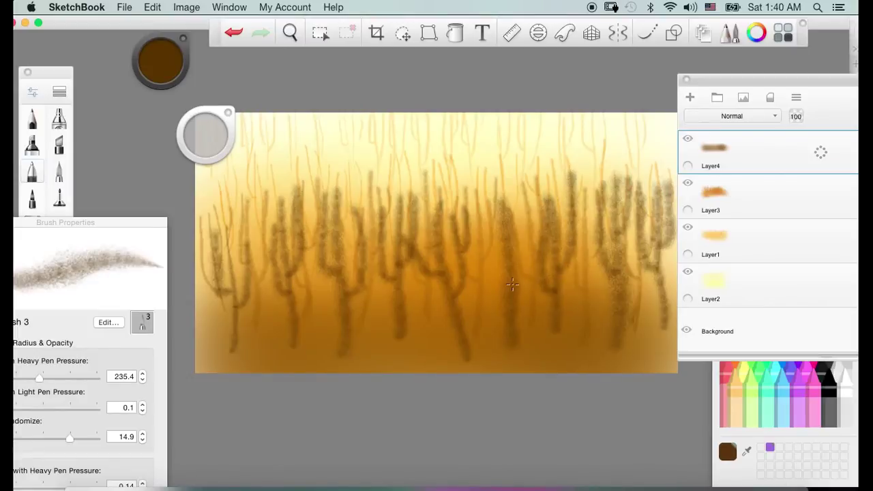
mouse_move(512, 284)
left_mouse_down()
mouse_move(490, 279)
mouse_move(488, 205)
left_mouse_up()
left_click_drag(516, 255, 515, 164)
Darken the brown again, undo the stray dab near the upper-left corner, and set the brush's heavy-pressure radius to 207.6.
left_click(723, 443)
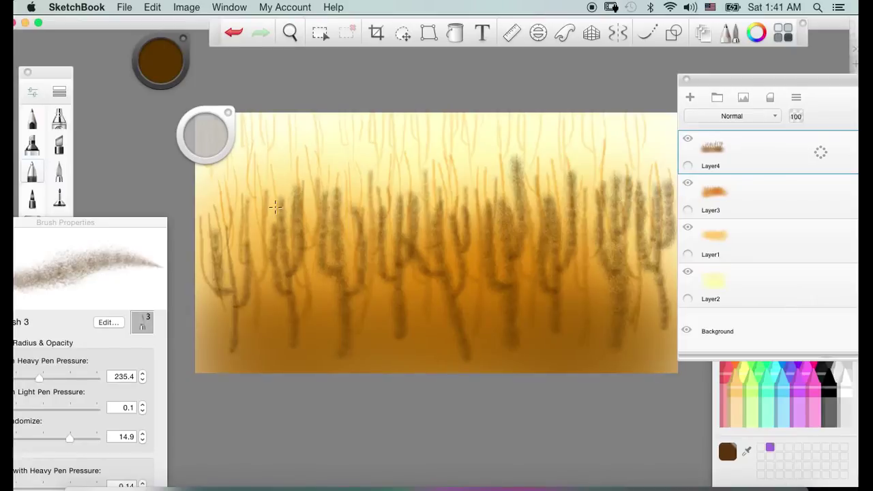
left_click_drag(166, 55, 167, 84)
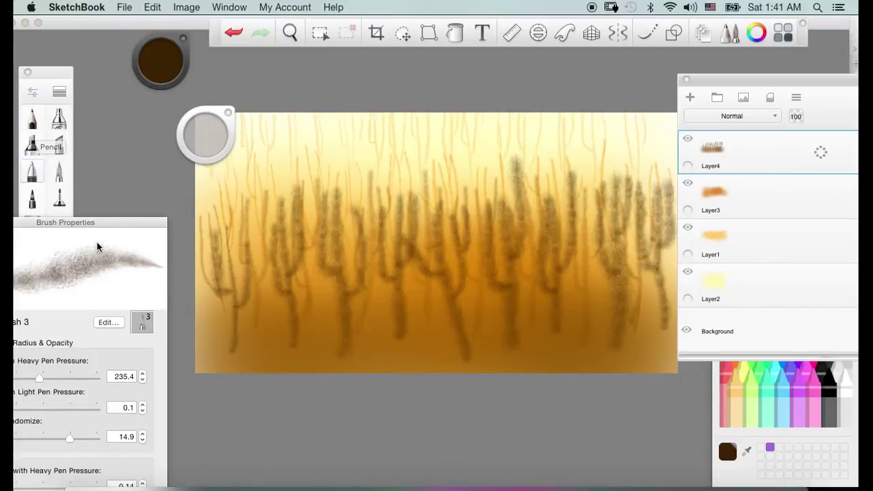
left_click(202, 141)
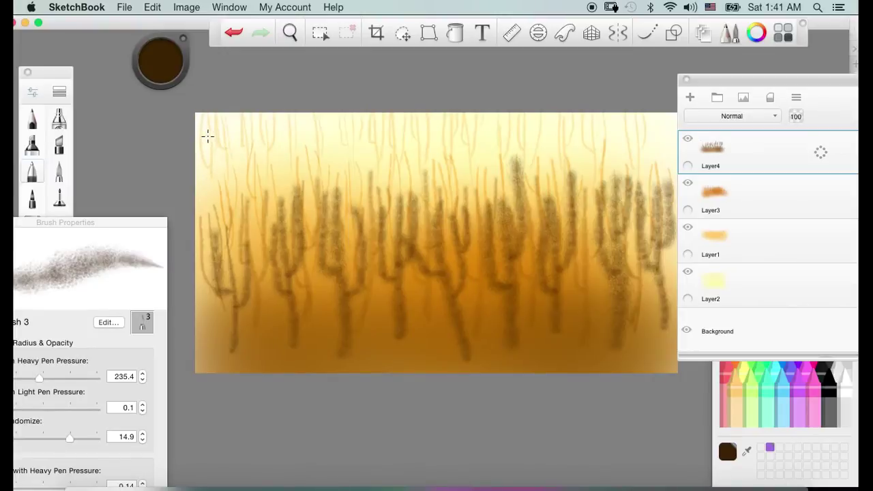
mouse_move(191, 135)
left_mouse_down()
mouse_move(217, 137)
mouse_move(208, 137)
left_mouse_up()
left_click(216, 134)
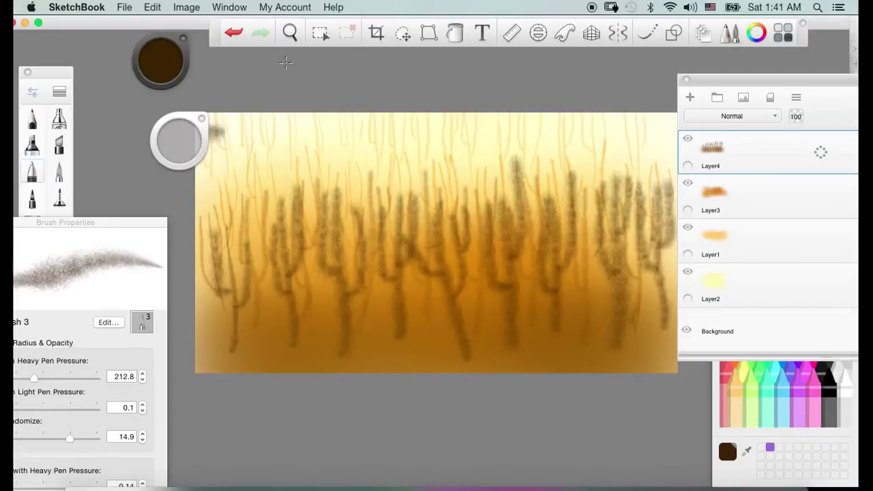
left_click(235, 38)
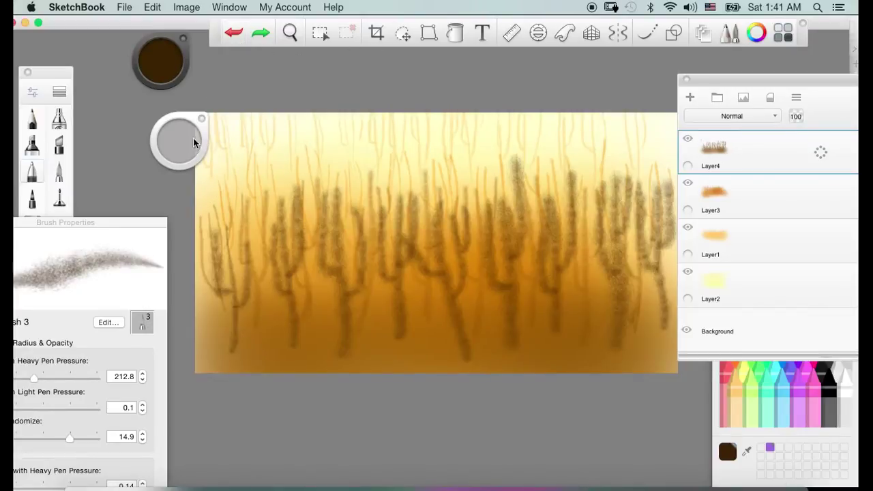
left_click_drag(193, 142, 182, 145)
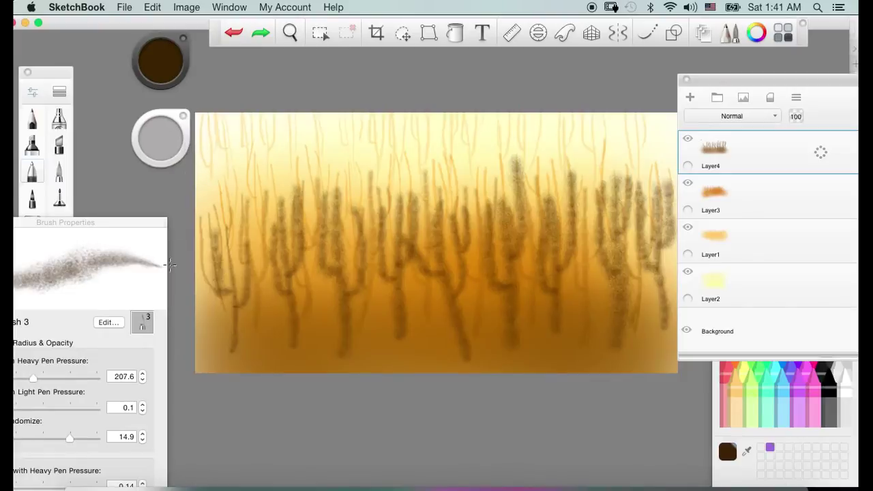
Set PaintBrush 3's size with heavy pen pressure to 42.7.
left_click_drag(138, 226, 171, 216)
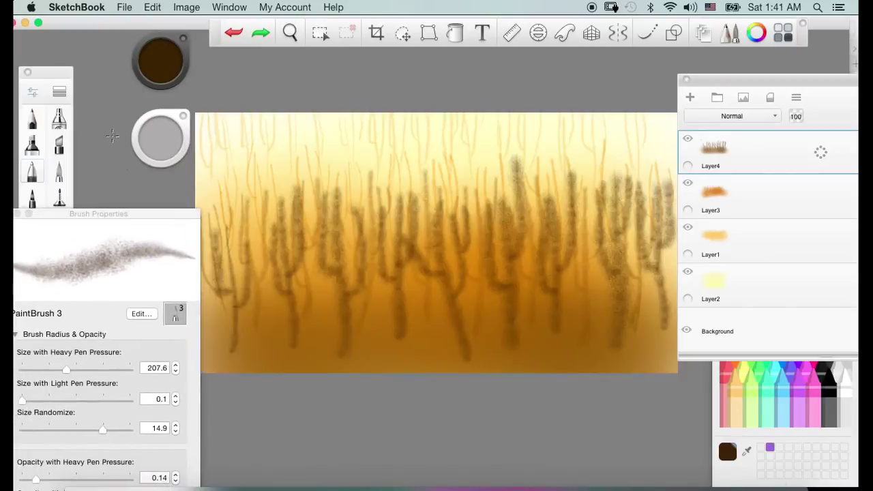
left_click(32, 91)
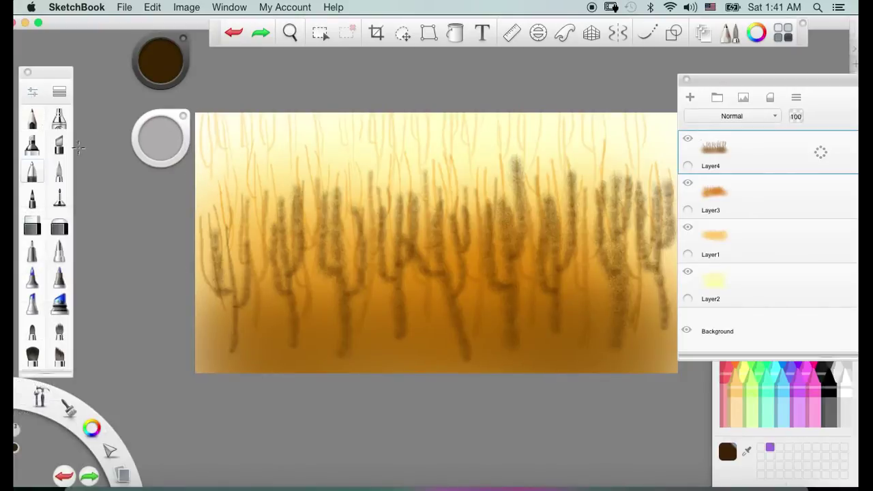
left_click(32, 91)
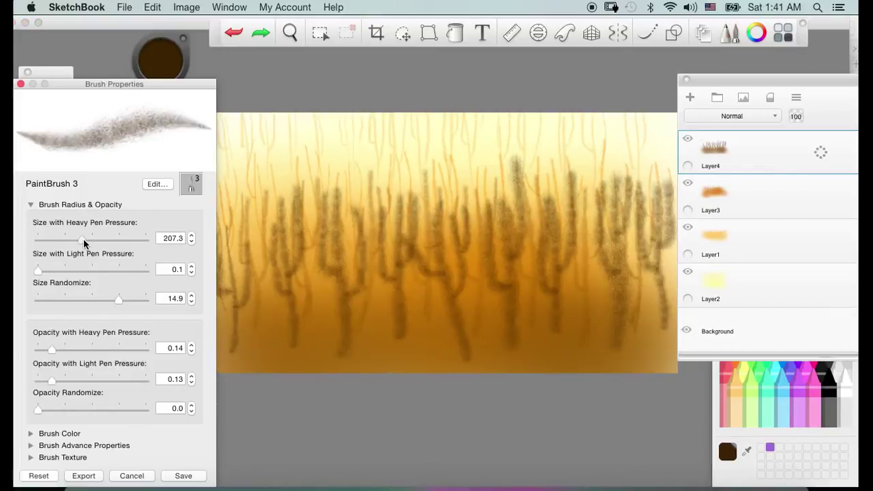
mouse_move(83, 243)
left_mouse_down()
mouse_move(39, 250)
mouse_move(42, 257)
left_mouse_up()
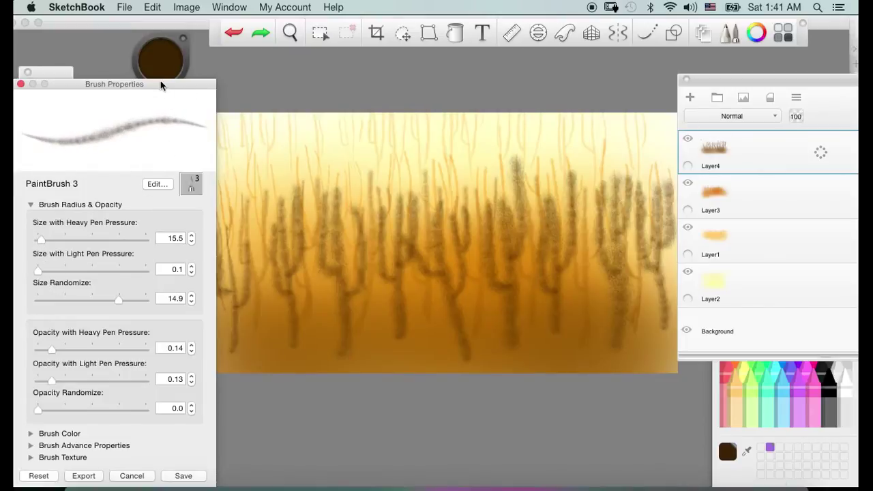
left_click_drag(43, 246, 47, 251)
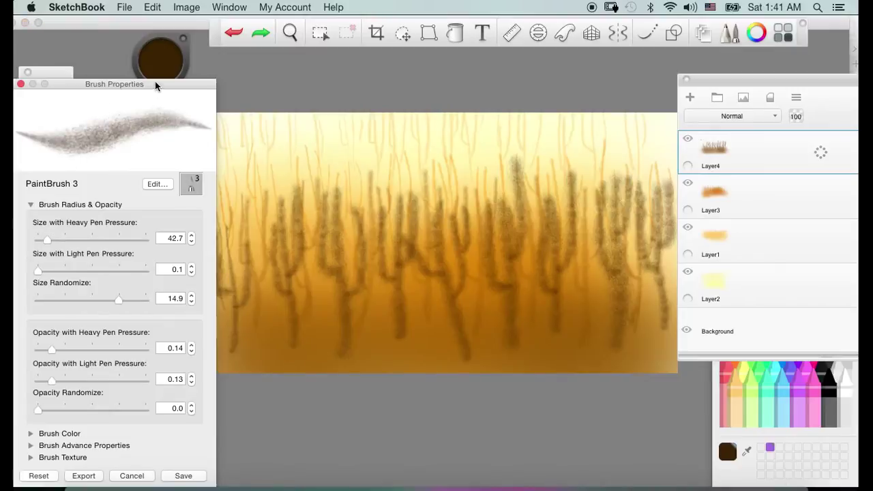
left_click_drag(155, 84, 155, 84)
Draw thin dark contour strokes along the trunks and arms of the second and third cacti from the left.
left_click(244, 306)
left_click_drag(280, 258, 280, 225)
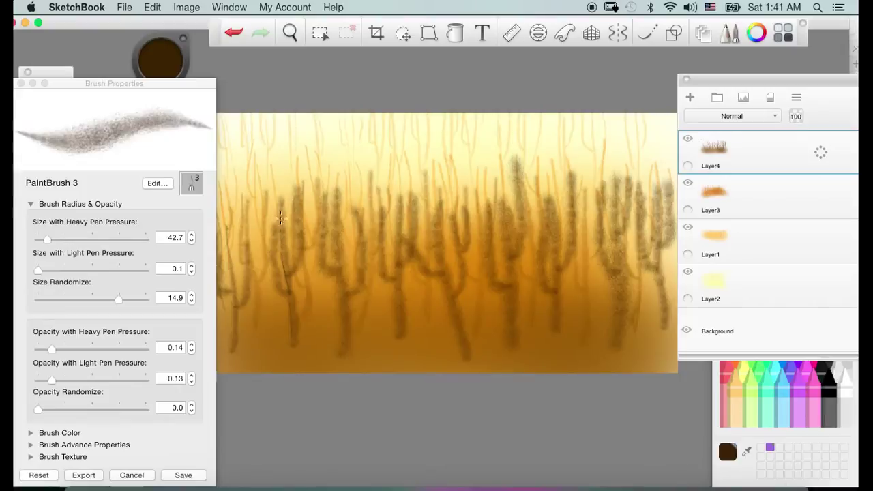
mouse_move(281, 218)
left_mouse_down()
mouse_move(284, 243)
mouse_move(295, 199)
left_mouse_up()
left_click_drag(338, 289, 342, 352)
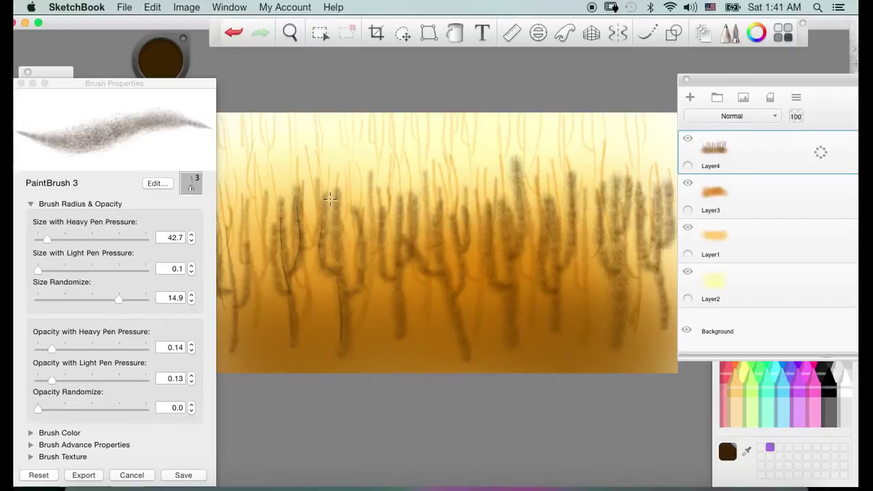
left_click_drag(330, 199, 346, 285)
left_click_drag(360, 236, 357, 280)
Edge the fourth cactus and the slanted central cactus with thin dark strokes along their arms and trunks.
mouse_move(378, 239)
left_mouse_down()
mouse_move(383, 276)
mouse_move(395, 283)
mouse_move(395, 324)
left_mouse_up()
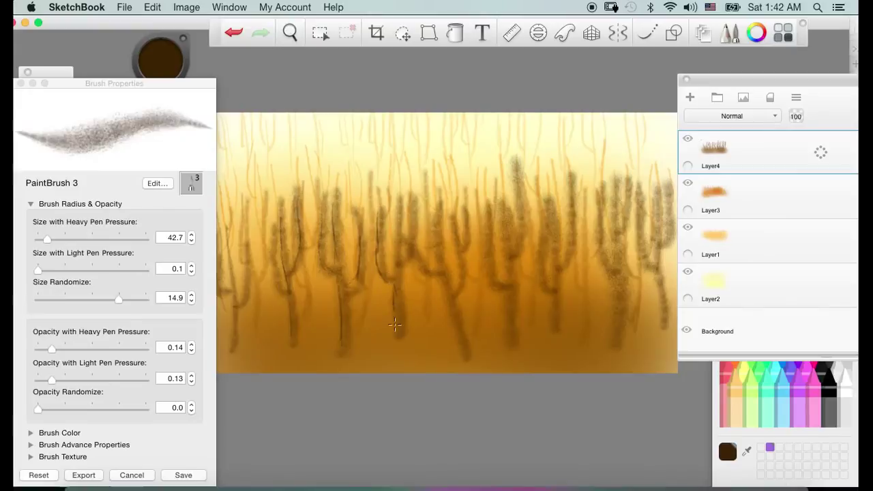
left_click_drag(394, 225, 390, 271)
left_click_drag(405, 207, 407, 213)
mouse_move(405, 248)
left_mouse_down()
mouse_move(419, 249)
mouse_move(440, 282)
left_mouse_up()
left_click_drag(450, 311, 456, 326)
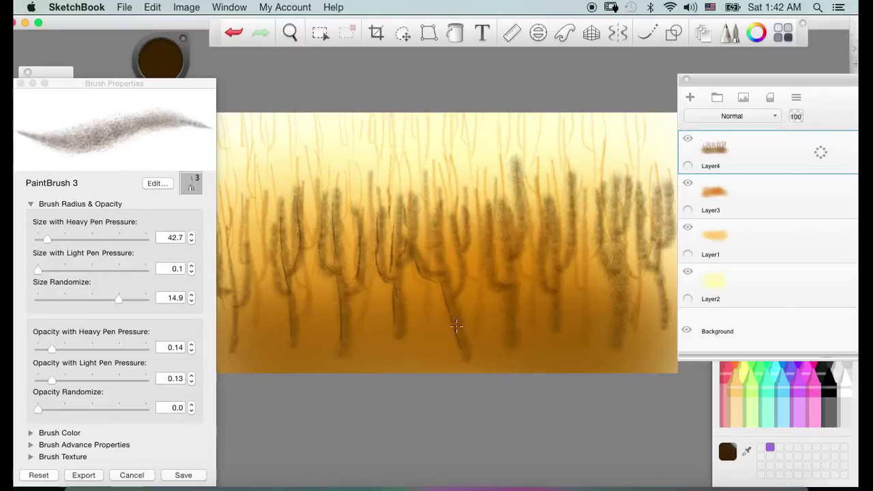
left_click_drag(431, 207, 442, 282)
left_click_drag(449, 225, 453, 288)
Add thin dark edge strokes to the arms and trunks of the two cacti just right of the slanted one.
mouse_move(464, 202)
left_mouse_down()
mouse_move(463, 234)
mouse_move(486, 219)
mouse_move(481, 202)
mouse_move(484, 267)
mouse_move(506, 294)
mouse_move(500, 340)
left_mouse_up()
left_click_drag(495, 210, 503, 275)
left_click_drag(512, 191, 512, 240)
mouse_move(541, 214)
left_mouse_down()
mouse_move(539, 259)
mouse_move(552, 302)
mouse_move(547, 212)
mouse_move(550, 277)
left_mouse_up()
left_click_drag(565, 176, 564, 261)
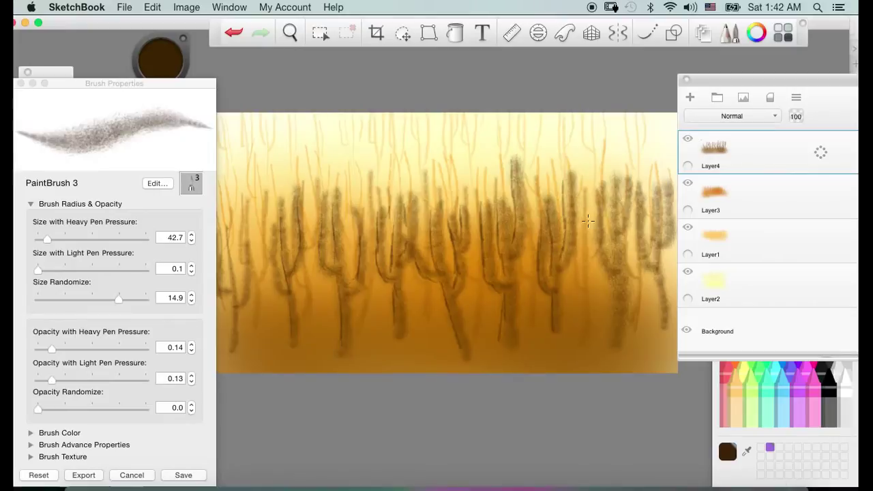
Outline the two rightmost cacti with thin dark strokes down their arms and trunks.
mouse_move(597, 187)
left_mouse_down()
mouse_move(596, 256)
mouse_move(614, 282)
mouse_move(613, 336)
left_mouse_up()
mouse_move(614, 174)
left_mouse_down()
mouse_move(611, 241)
mouse_move(623, 183)
mouse_move(621, 227)
left_mouse_up()
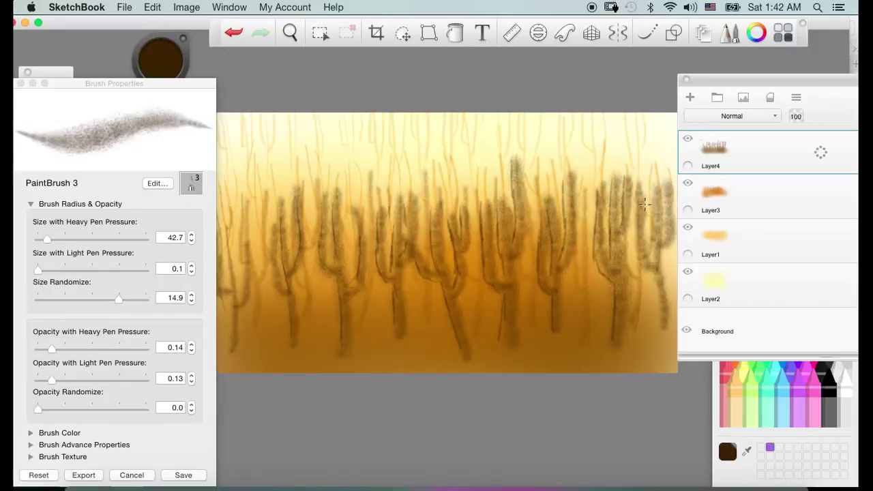
mouse_move(638, 181)
left_mouse_down()
mouse_move(640, 239)
mouse_move(662, 321)
left_mouse_up()
left_click_drag(654, 185, 653, 252)
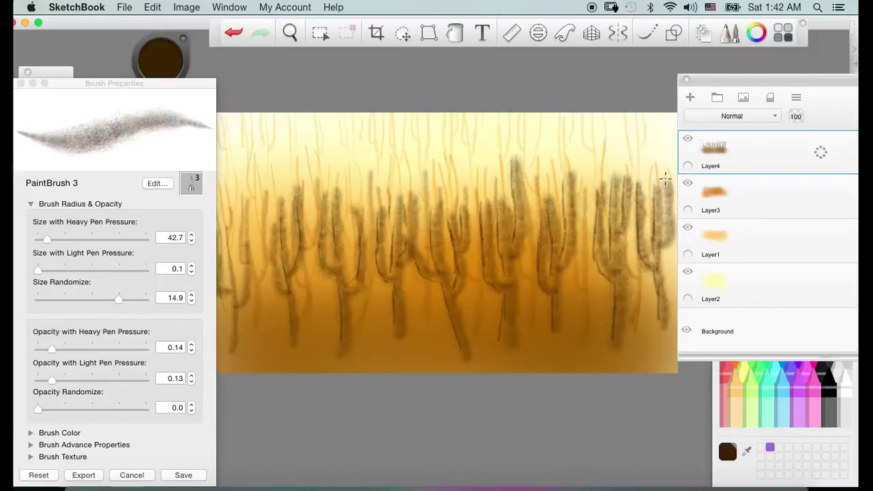
left_click_drag(665, 179, 657, 240)
Add a dark edge to the second cactus's outer arm, then edge the leftmost cactus's trunk and both arms.
left_click_drag(268, 229, 283, 290)
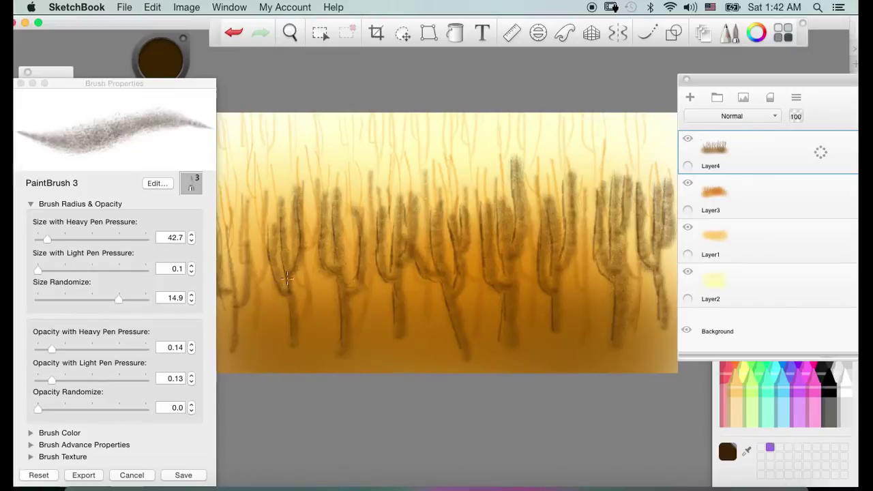
left_click_drag(198, 83, 123, 98)
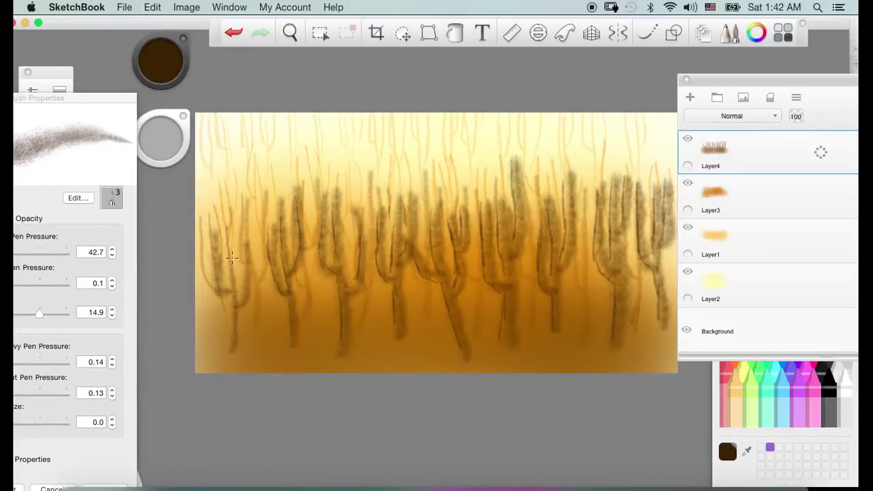
mouse_move(232, 258)
left_mouse_down()
mouse_move(240, 286)
mouse_move(229, 258)
mouse_move(235, 318)
left_mouse_up()
mouse_move(214, 264)
left_mouse_down()
mouse_move(216, 286)
mouse_move(236, 289)
left_mouse_up()
left_click_drag(246, 247, 242, 299)
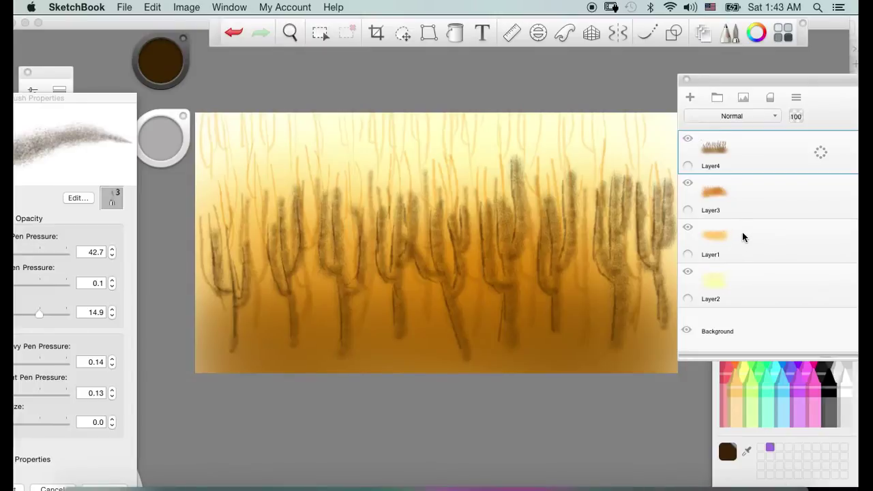
Make Layer3 active and select the Airbrush with the Snow crayon colour, undoing the brown dab near the upper-left corner.
left_click(735, 288)
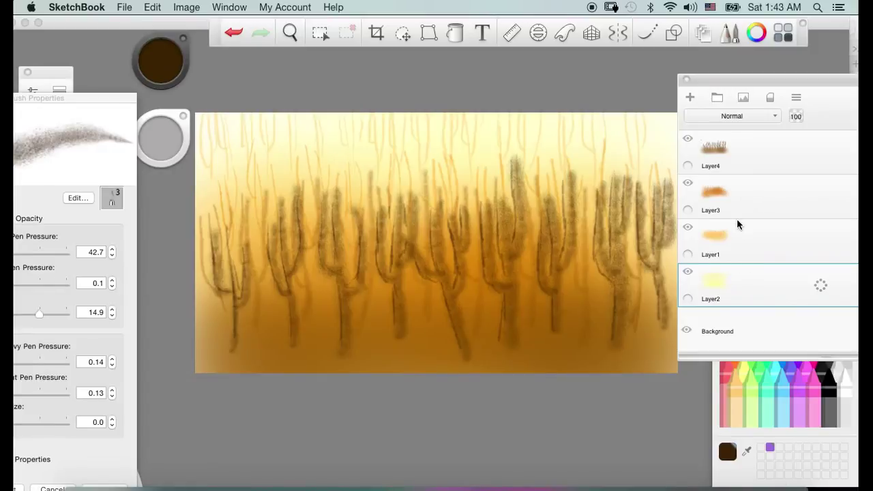
left_click(750, 201)
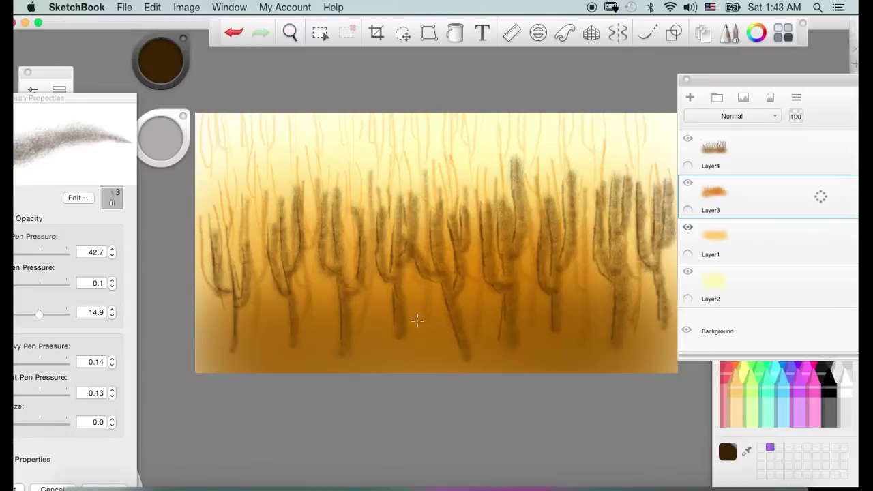
left_click_drag(89, 96, 153, 89)
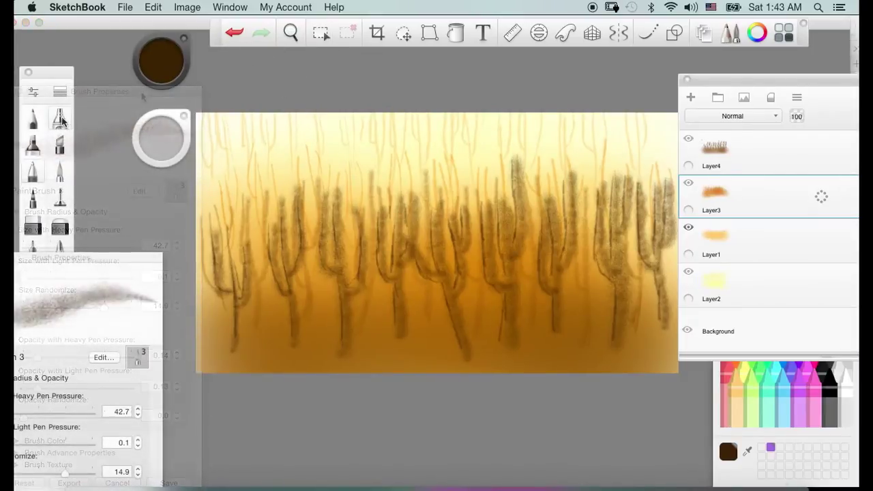
left_click(60, 120)
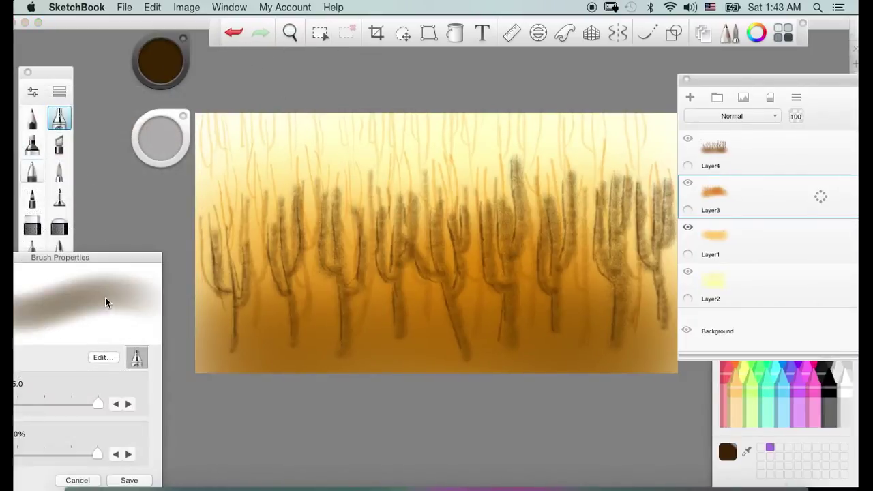
left_click(157, 64)
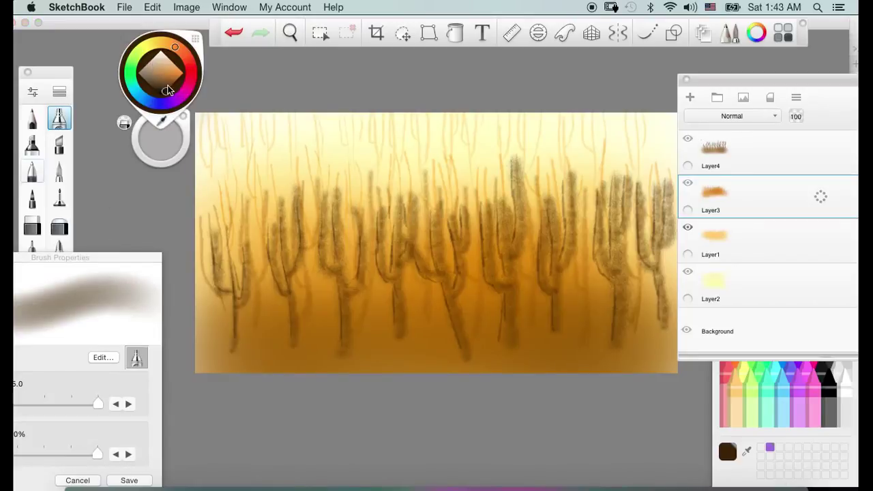
left_click(846, 387)
left_click(230, 152)
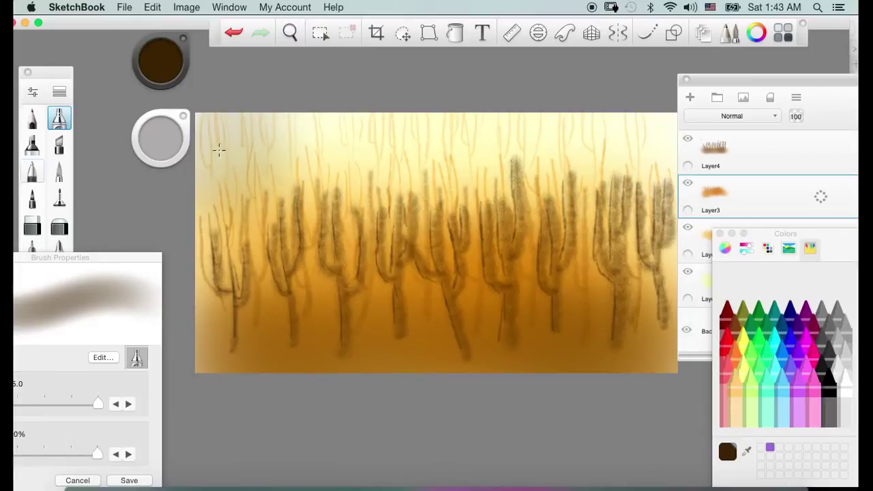
left_click(831, 372)
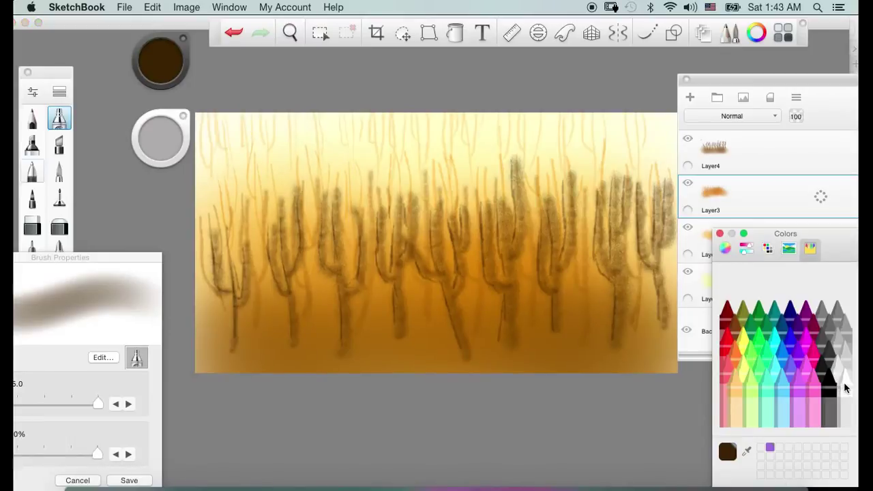
left_click(846, 388)
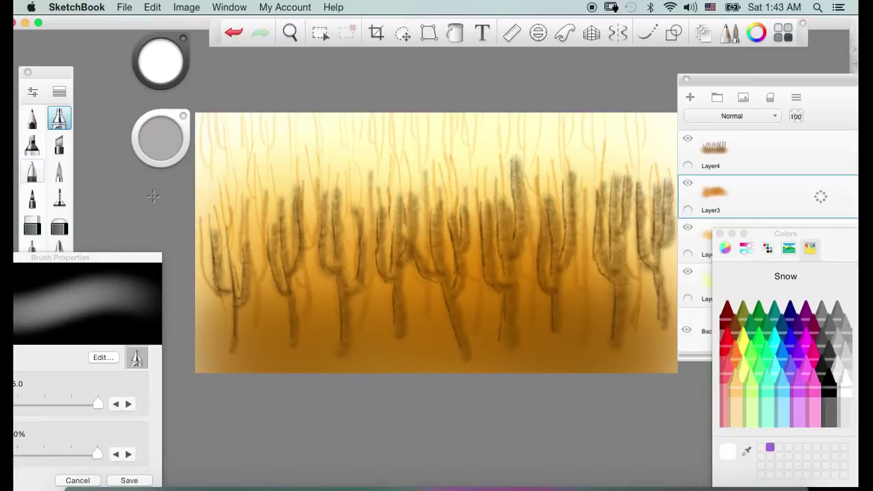
Reduce the airbrush size to 24.5 and close the Colors window.
left_click_drag(97, 403, 21, 408)
mouse_move(98, 257)
left_mouse_down()
mouse_move(123, 256)
mouse_move(163, 234)
left_mouse_up()
left_click_drag(86, 386, 58, 384)
left_click(167, 224)
left_click_drag(175, 236, 116, 250)
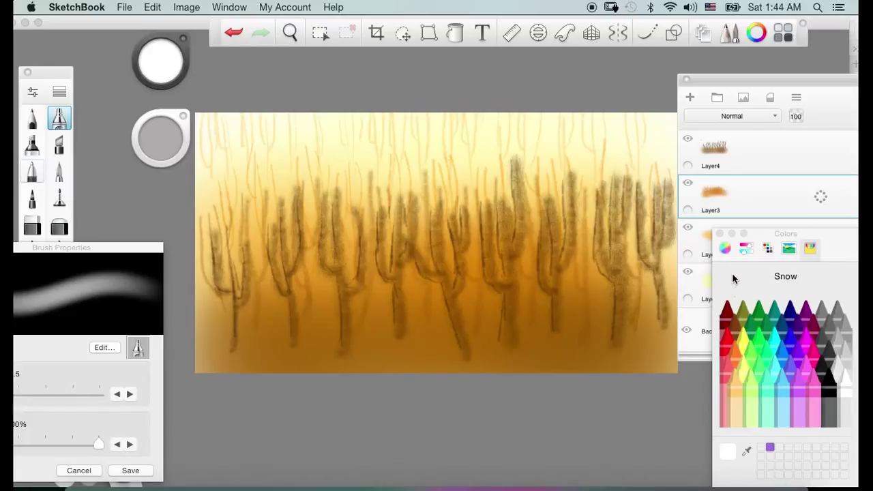
left_click(720, 234)
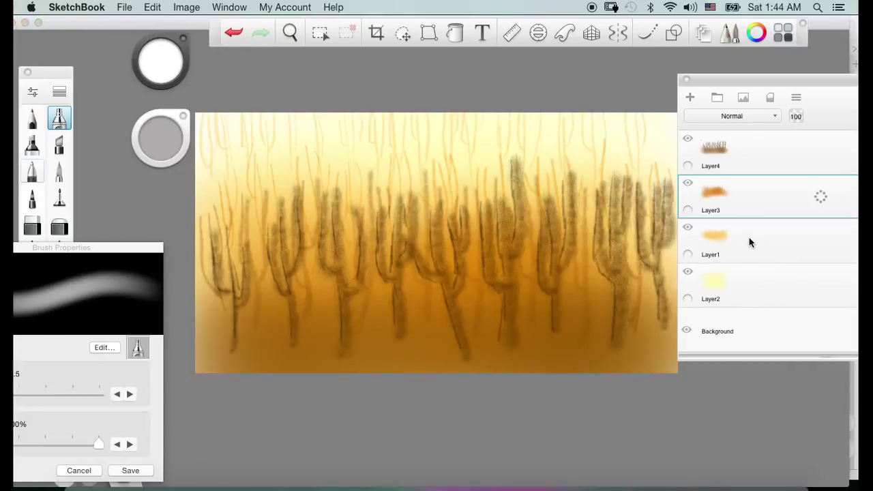
Try broad white airbrush highlights on the second cactus from the left on Layer3, then undo them.
left_click(750, 208)
left_click_drag(275, 247, 284, 286)
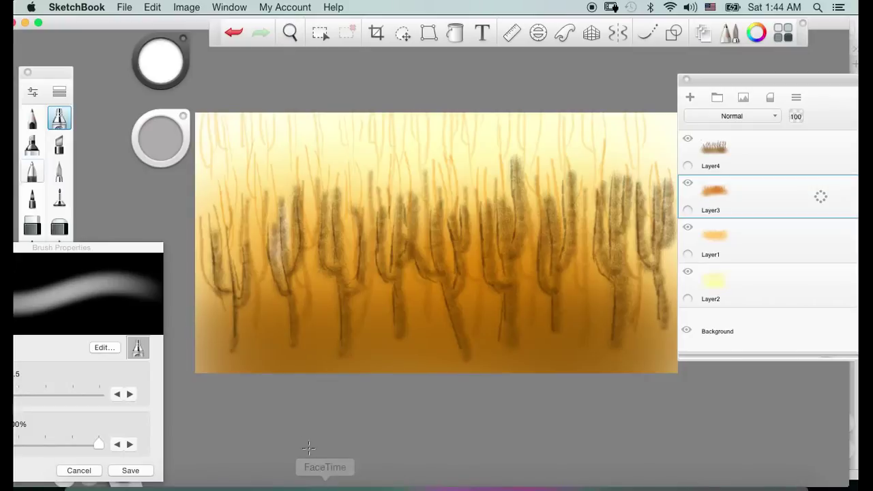
left_click(233, 33)
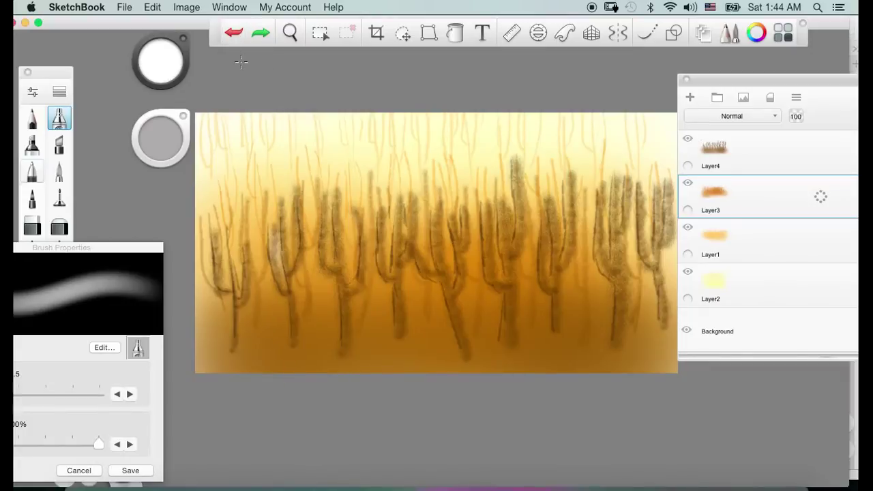
left_click(233, 35)
Set the airbrush to size 5.0 and flow 45%.
left_click_drag(146, 249, 219, 219)
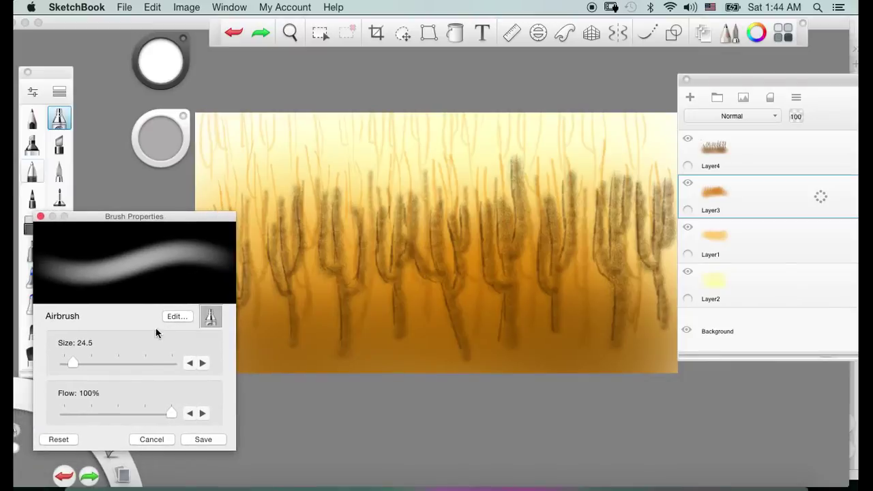
left_click_drag(75, 368, 66, 357)
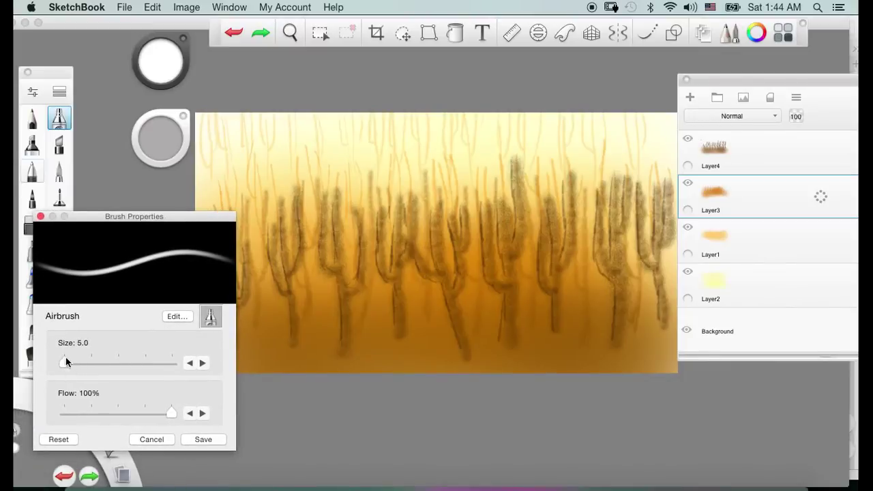
left_click_drag(191, 222, 174, 223)
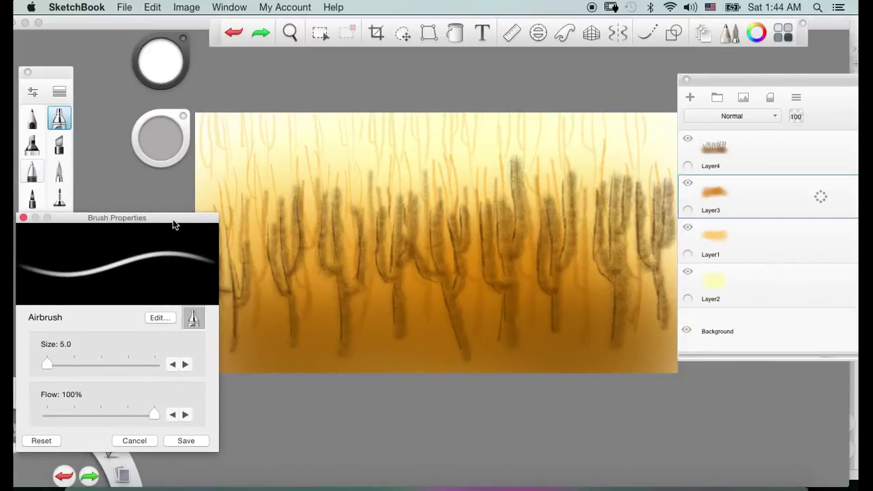
left_click_drag(148, 417, 94, 417)
left_click_drag(157, 221, 121, 233)
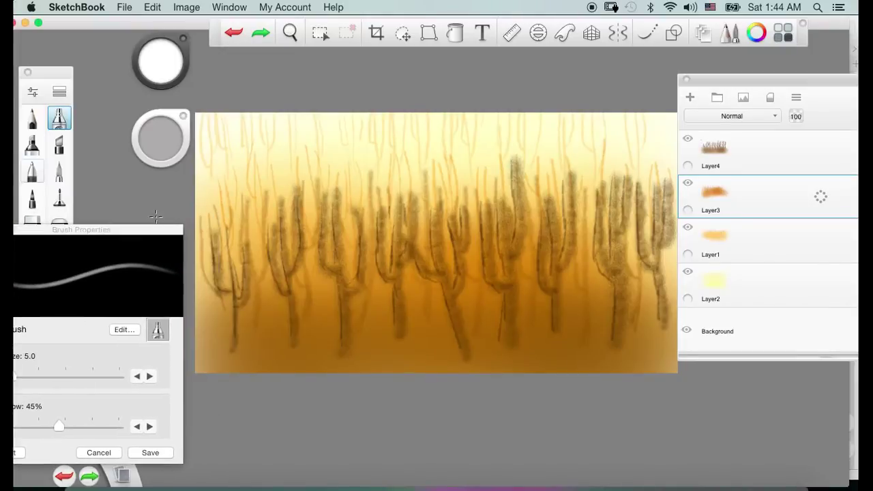
Paint thin white highlights along the arms and trunks of the three leftmost cacti.
left_click_drag(218, 233, 217, 236)
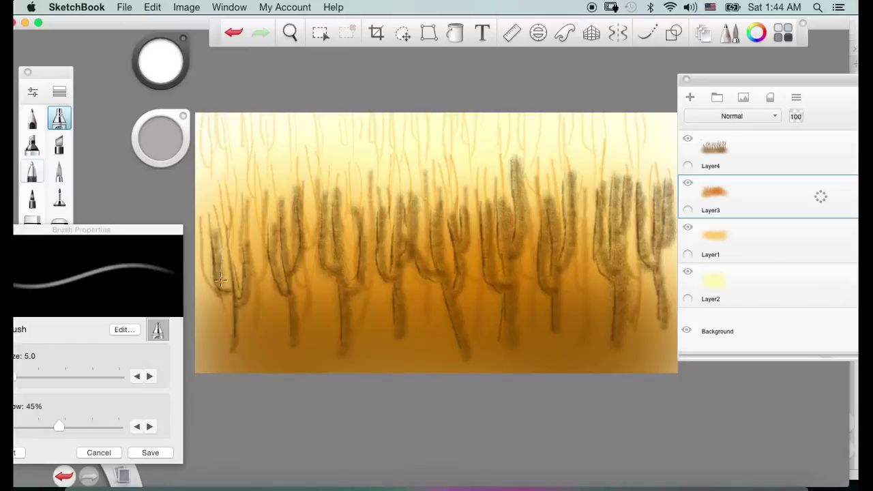
left_click_drag(219, 278, 229, 289)
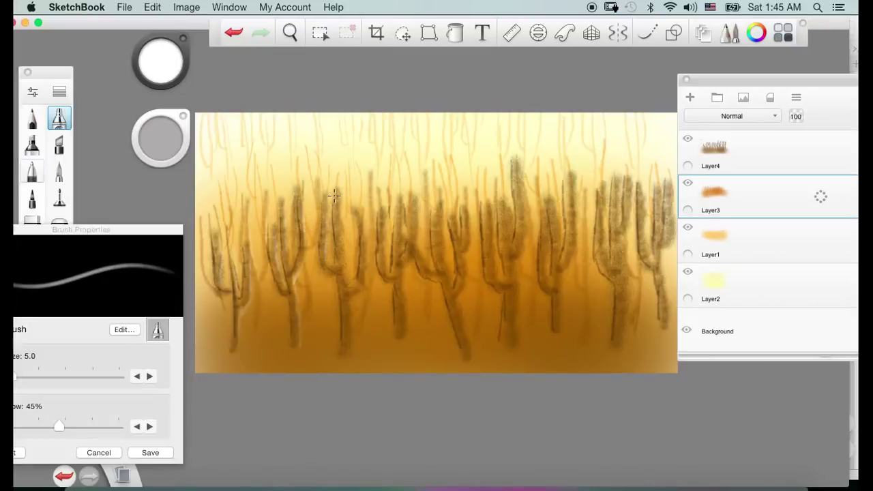
left_click_drag(340, 240, 348, 277)
mouse_move(365, 225)
left_mouse_down()
mouse_move(369, 272)
mouse_move(357, 295)
left_mouse_up()
Add thin white highlights to the fourth cactus, the slanted central cactus and the tall one right of it.
mouse_move(392, 215)
left_mouse_down()
mouse_move(385, 235)
mouse_move(394, 236)
mouse_move(403, 203)
mouse_move(407, 330)
left_mouse_up()
left_click_drag(416, 232, 432, 263)
mouse_move(438, 225)
left_mouse_down()
mouse_move(445, 248)
mouse_move(443, 220)
mouse_move(455, 281)
left_mouse_up()
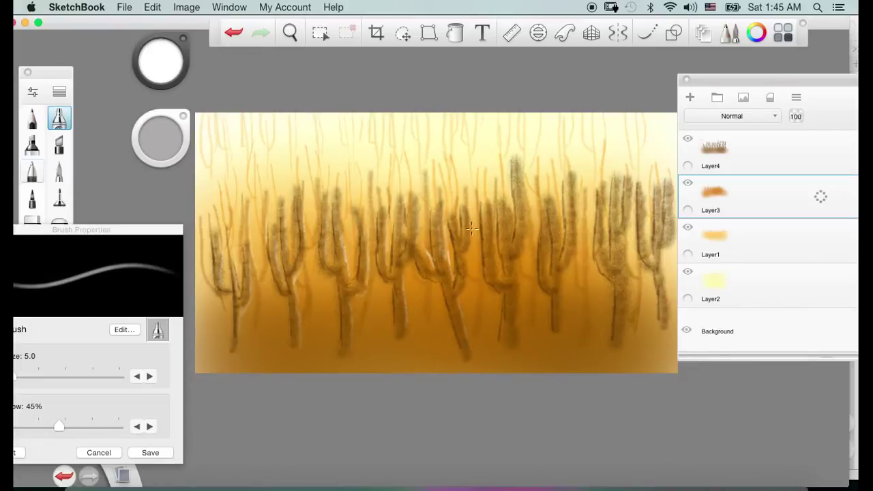
mouse_move(471, 228)
left_mouse_down()
mouse_move(462, 254)
mouse_move(457, 214)
mouse_move(460, 232)
mouse_move(494, 219)
mouse_move(498, 209)
mouse_move(503, 277)
left_mouse_up()
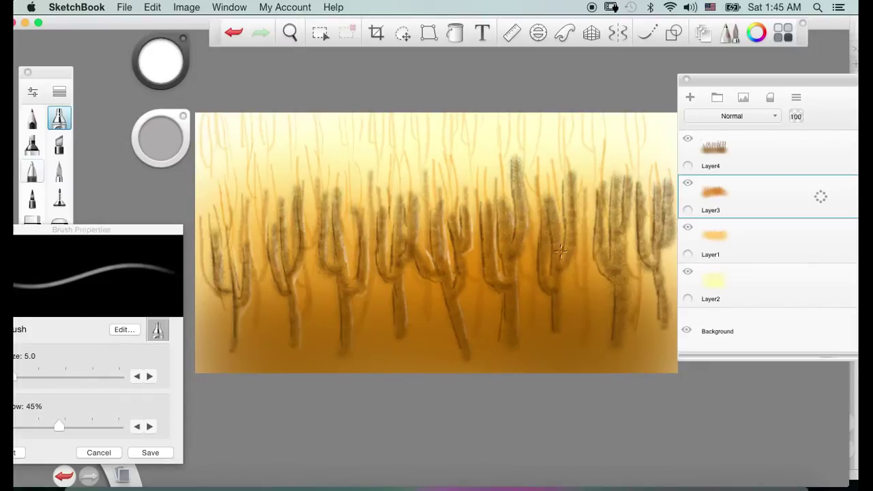
Paint thin white highlights along the arms and trunks of the remaining cacti on the right.
left_click_drag(577, 218, 571, 259)
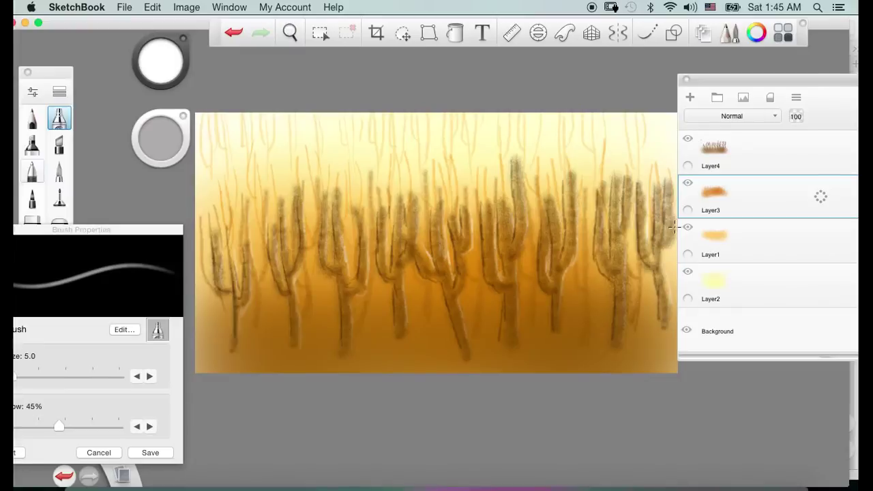
Set the airbrush size to 155.9 and spray soft white mist over the upper-right sky on Layer2.
left_click_drag(711, 81, 794, 85)
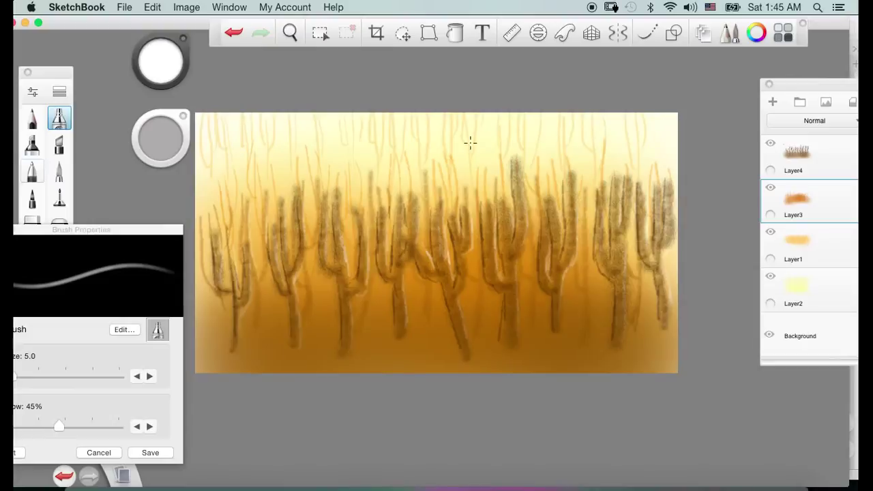
left_click(830, 290)
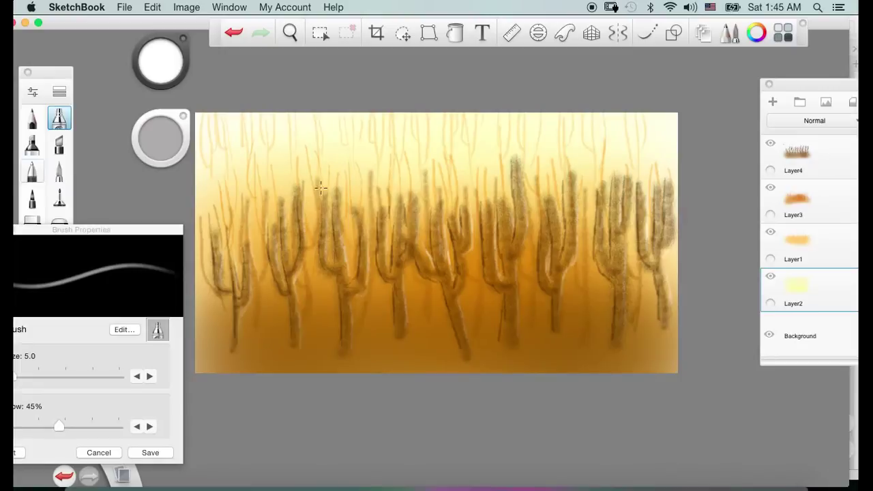
left_click(76, 407)
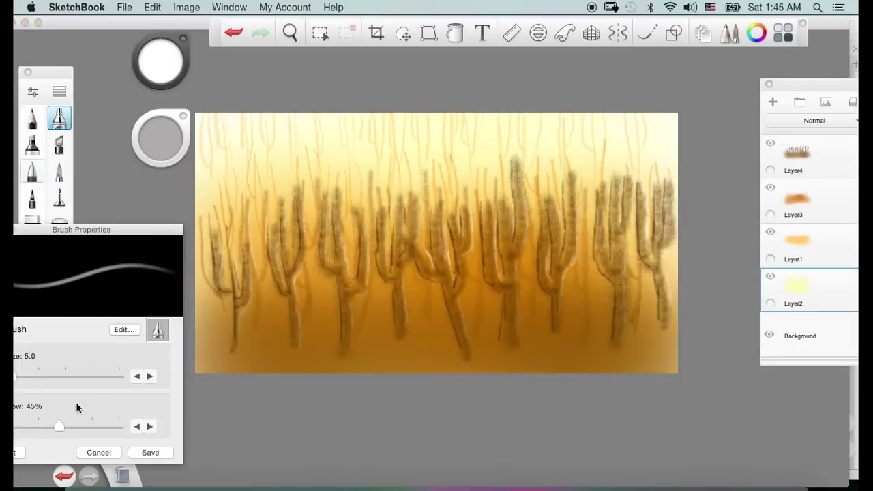
left_click_drag(15, 376, 77, 379)
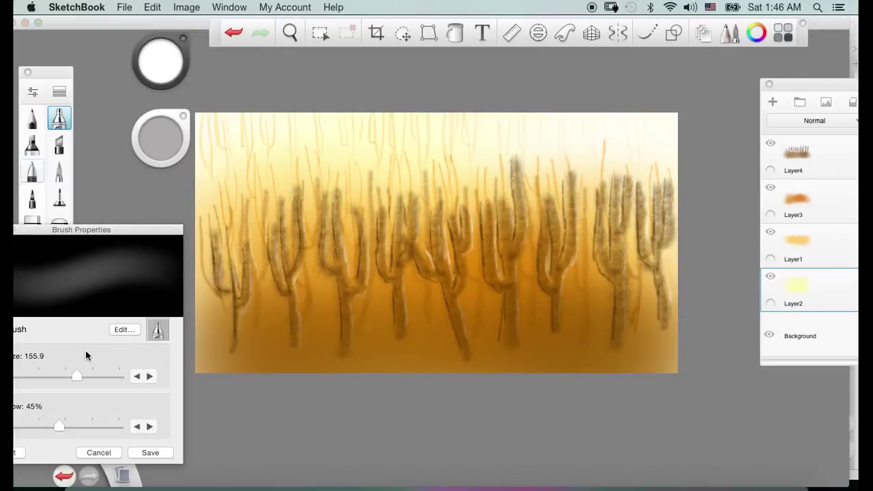
Choose a bright yellow, lighten it slightly, and airbrush a soft glow over the upper-left sky on Layer2.
left_click_drag(155, 70, 162, 63)
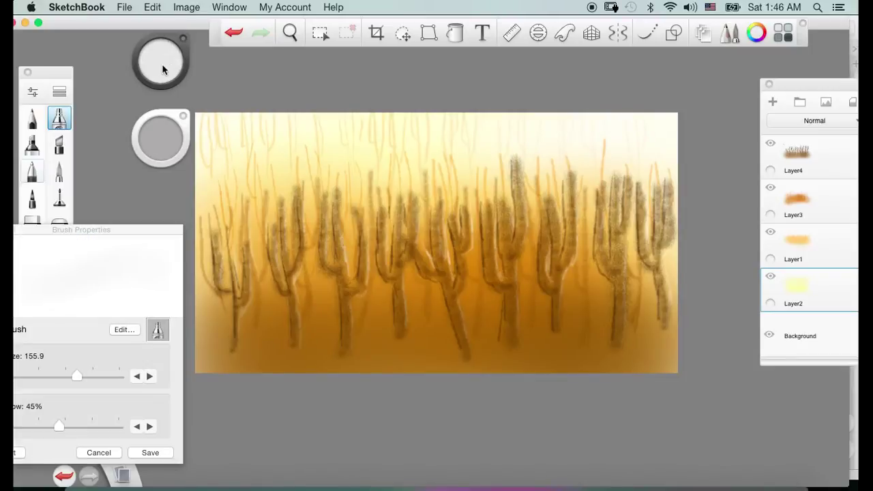
left_click(162, 64)
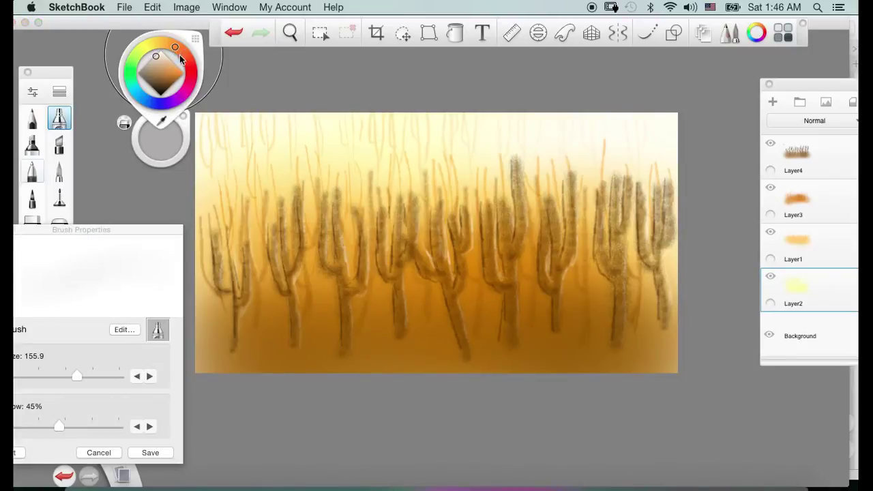
left_click(757, 32)
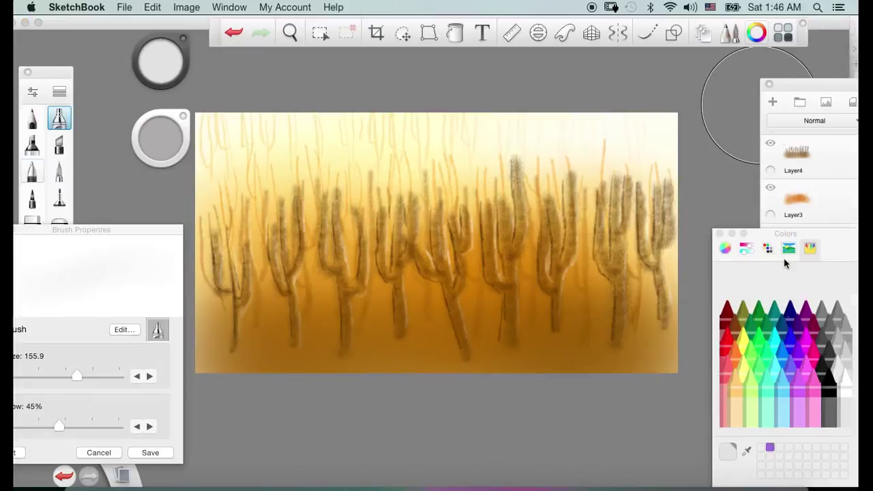
left_click(747, 376)
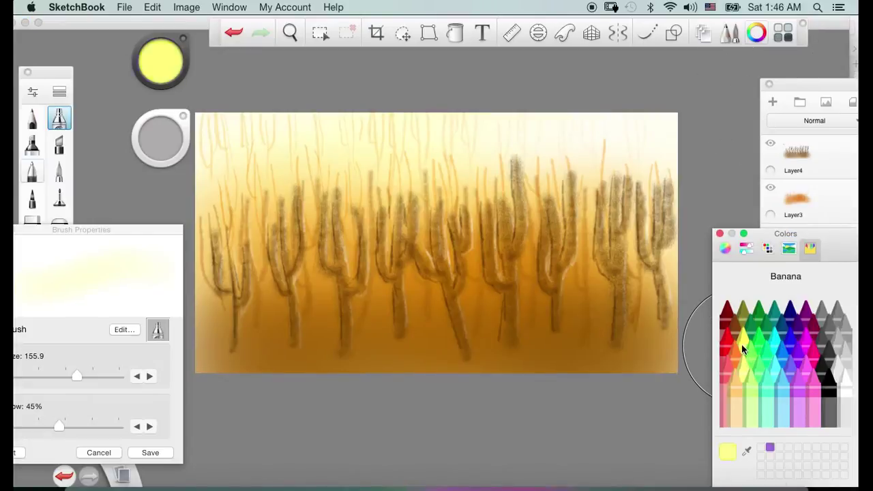
left_click(743, 348)
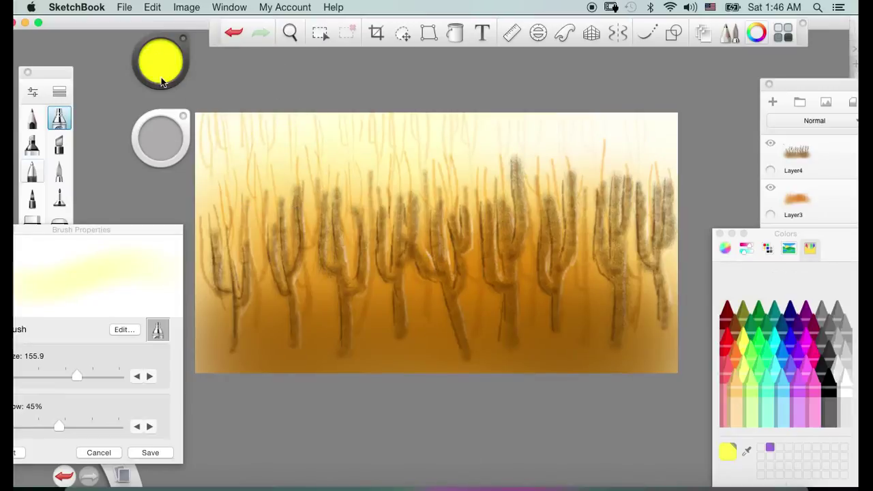
mouse_move(161, 78)
left_mouse_down()
mouse_move(163, 55)
mouse_move(172, 60)
mouse_move(150, 63)
mouse_move(164, 69)
mouse_move(155, 71)
mouse_move(165, 83)
mouse_move(163, 45)
mouse_move(160, 94)
mouse_move(165, 52)
mouse_move(158, 71)
mouse_move(162, 60)
left_mouse_up()
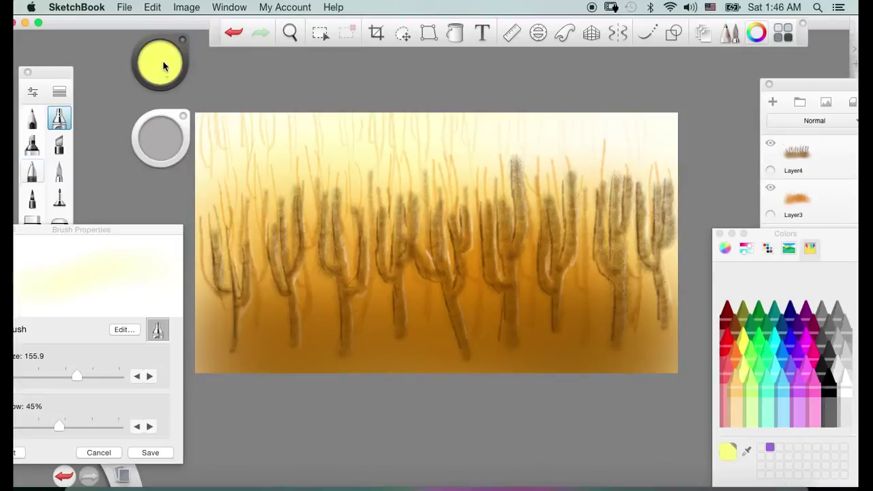
left_click(162, 62)
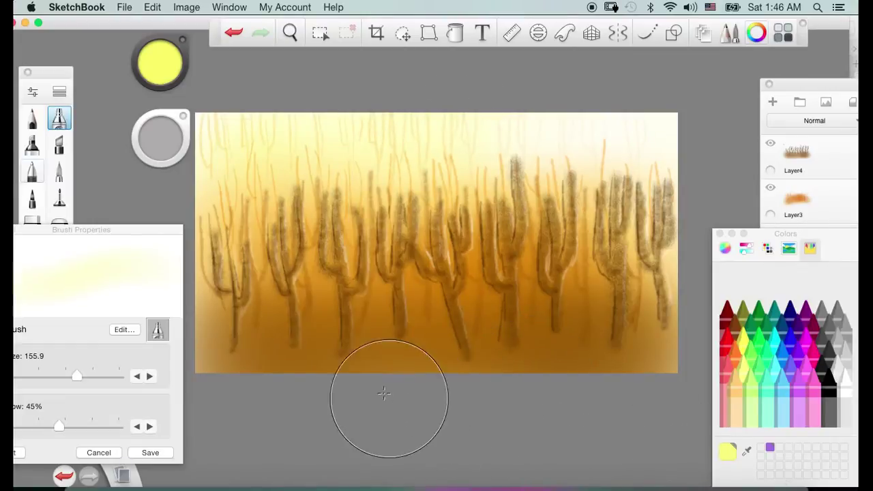
Pick the Mocha colour and darken it to a deep brown.
left_click(117, 273)
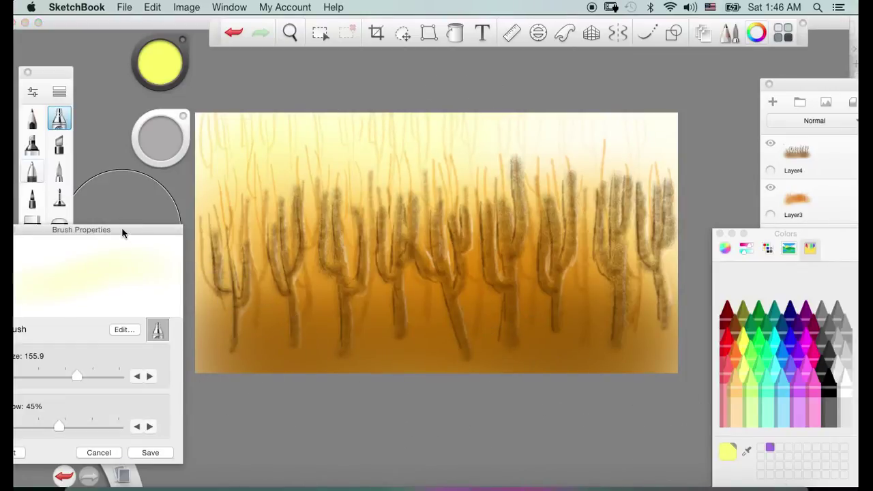
left_click_drag(123, 230, 133, 224)
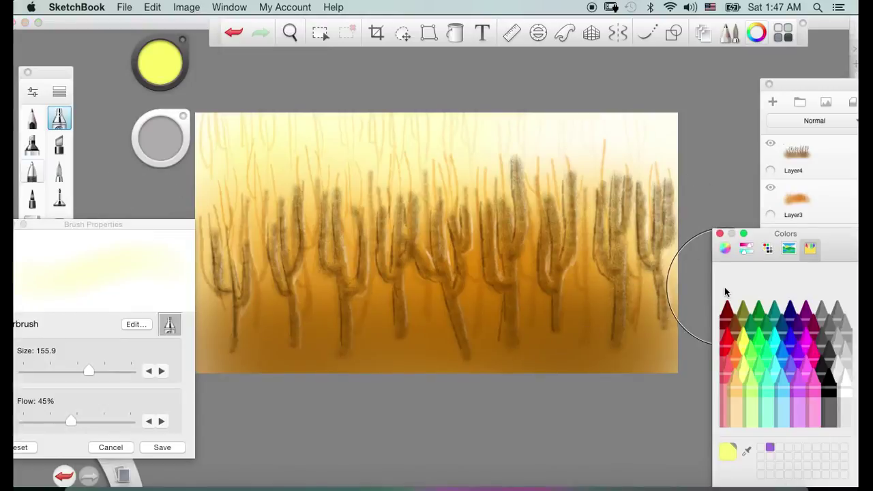
left_click(736, 333)
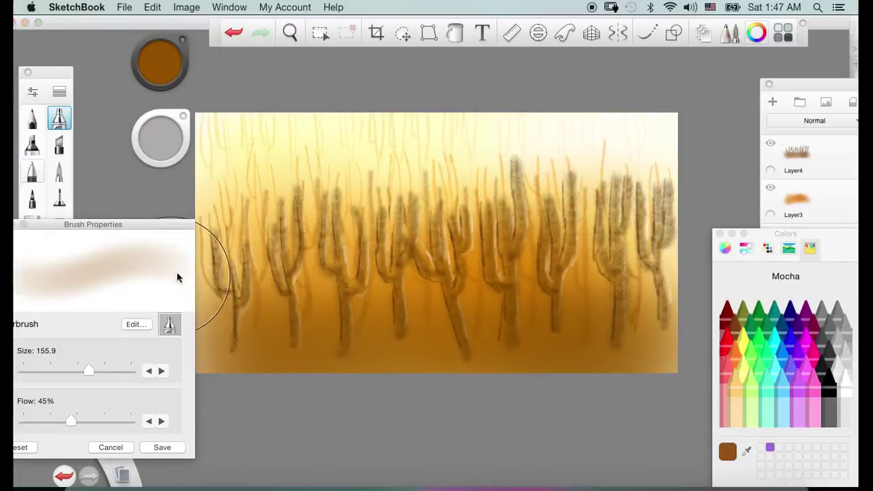
left_click_drag(158, 60, 164, 75)
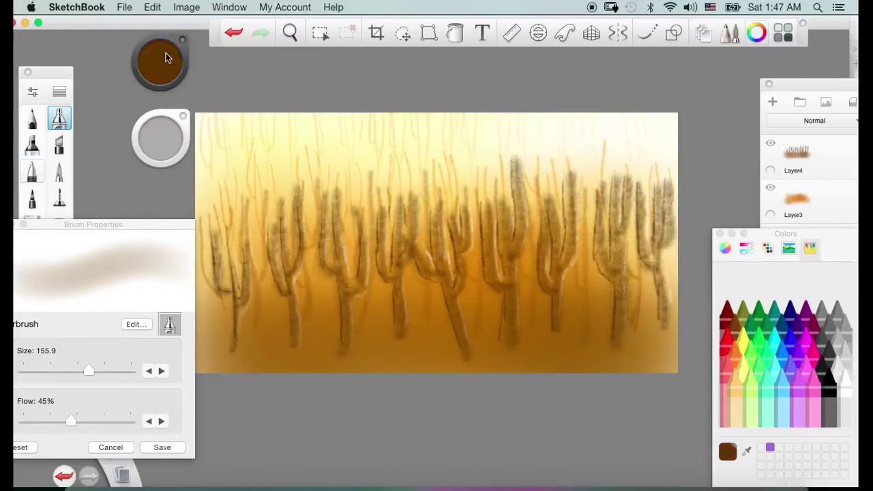
left_click(166, 53)
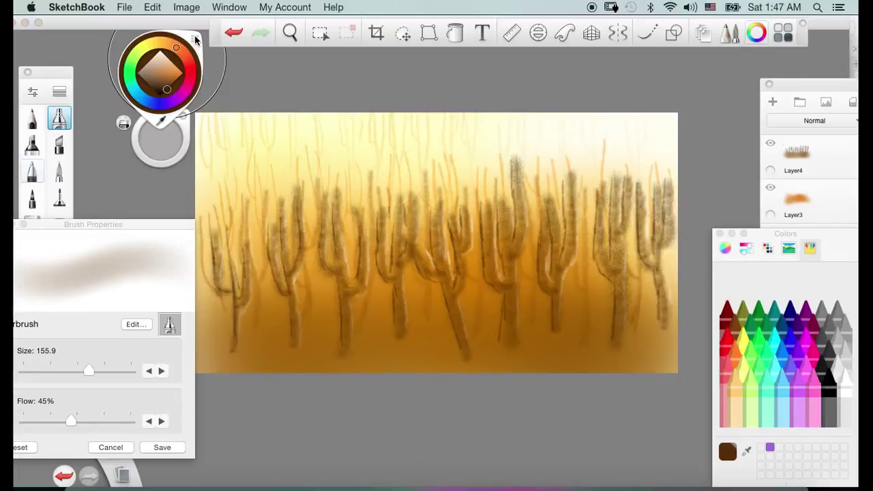
left_click(163, 61)
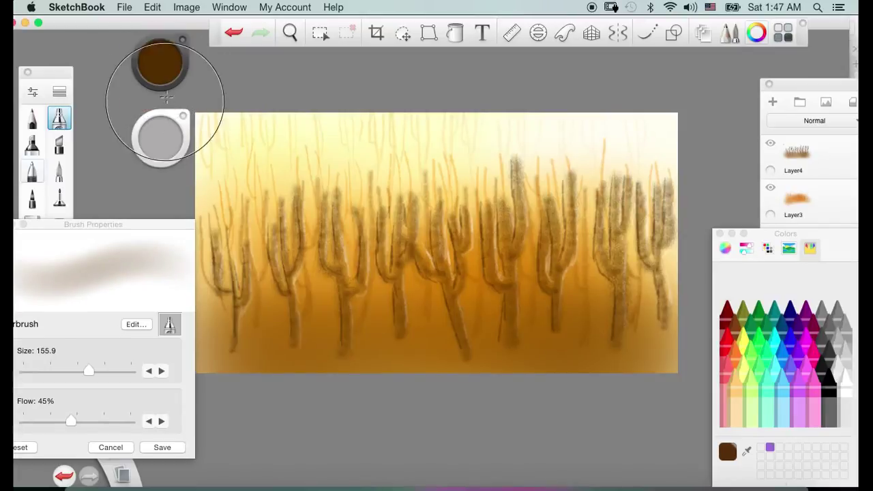
left_click(165, 71)
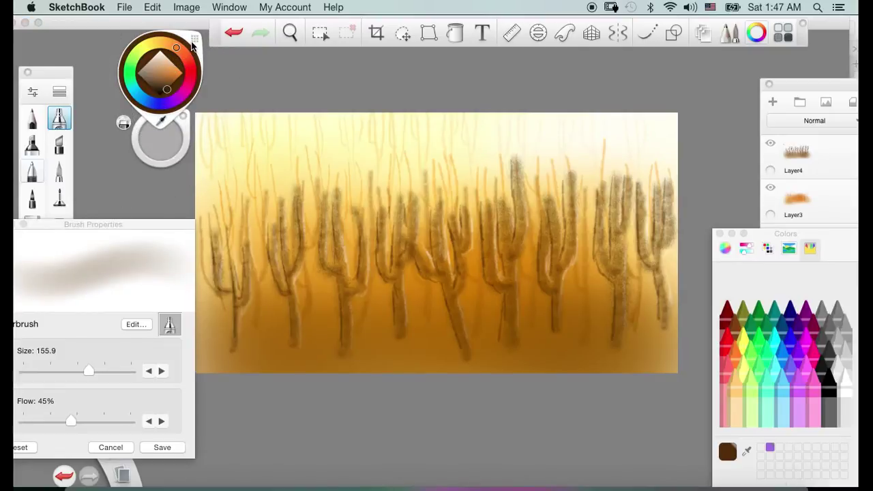
left_click(195, 40)
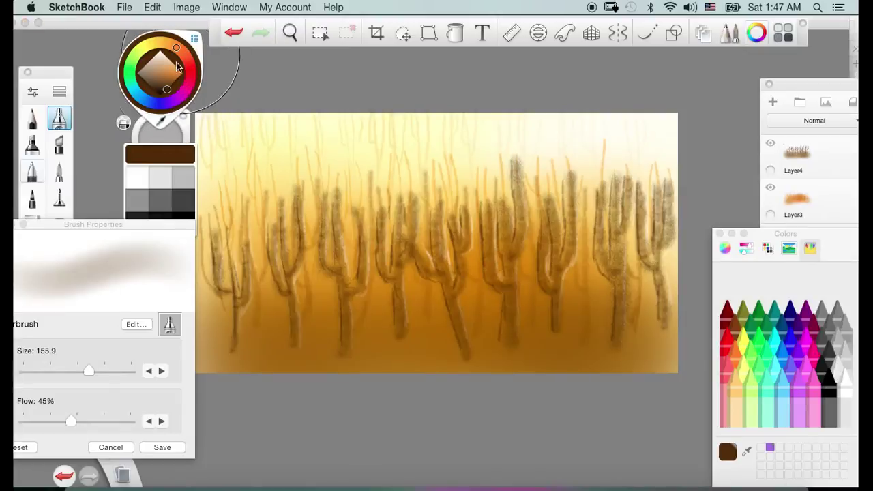
left_click(156, 127)
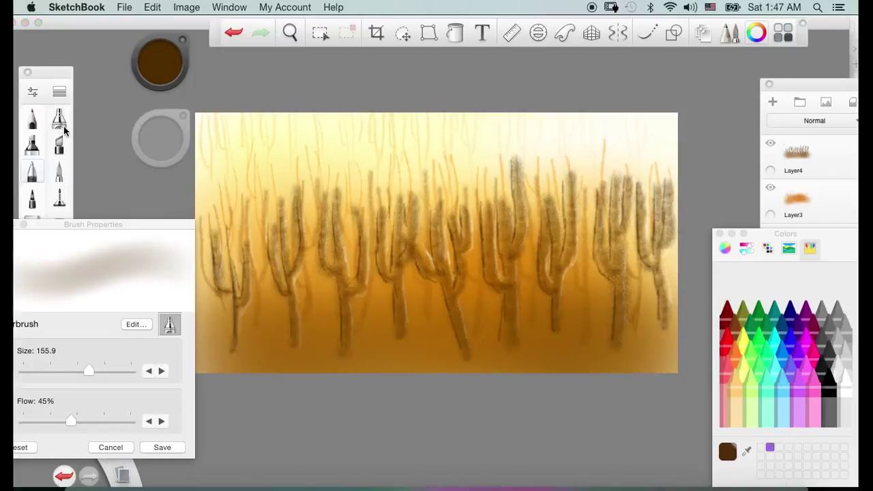
Browse the texture and splatter brushes and choose the Splatter brush from the Splatter set.
left_click_drag(58, 75, 72, 36)
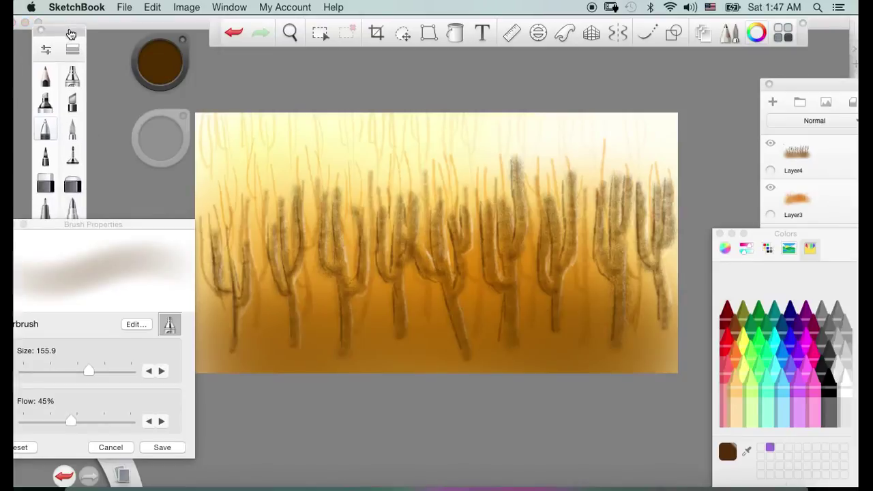
left_click(73, 52)
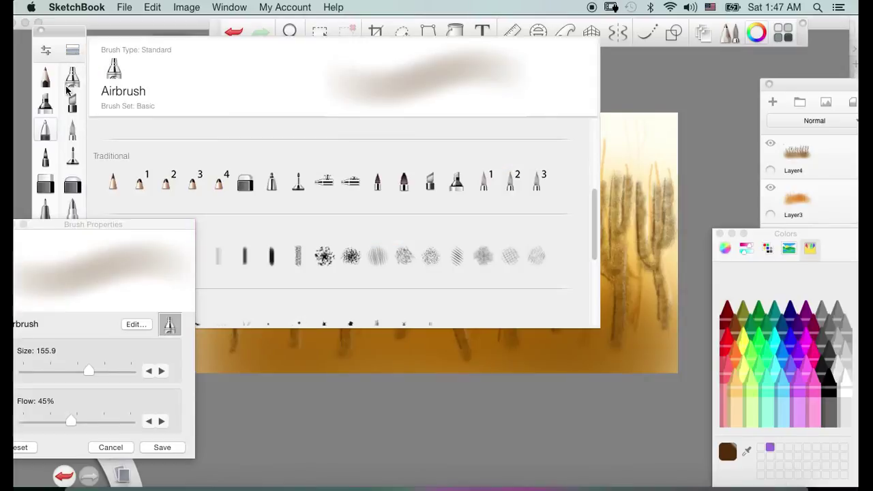
left_click_drag(137, 226, 123, 366)
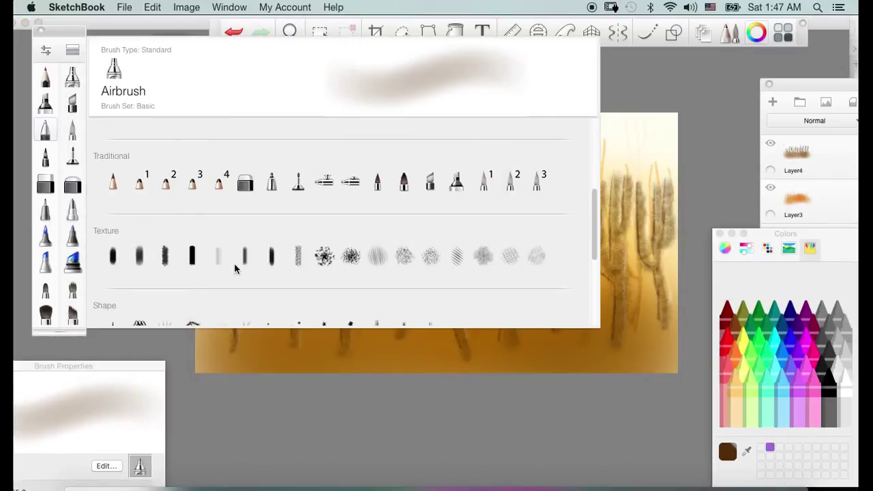
left_click(324, 256)
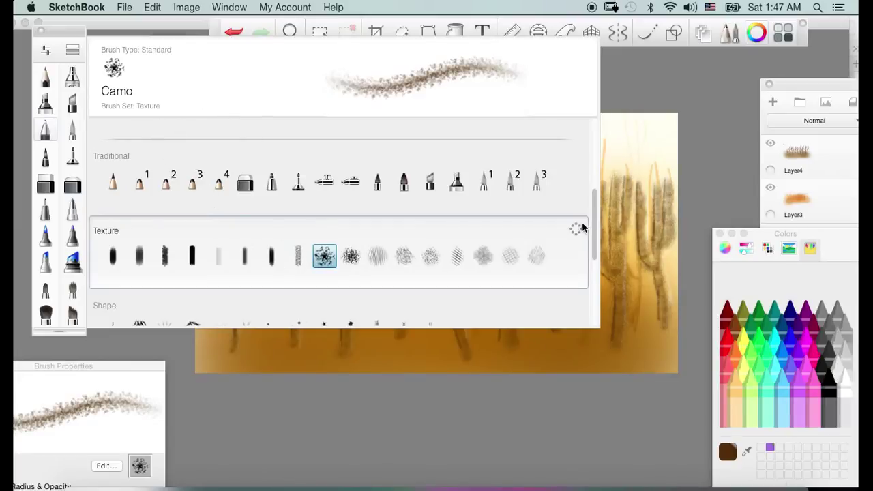
scroll(595, 247, "down", 5)
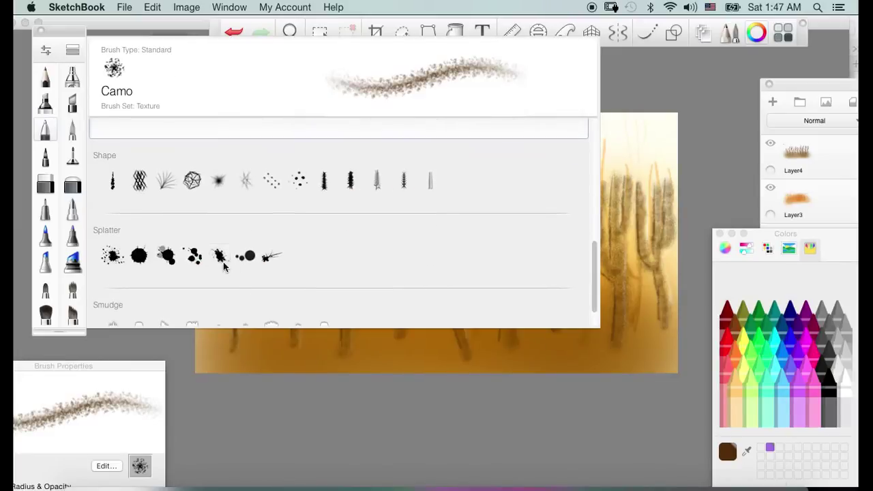
left_click(194, 257)
left_click(219, 262)
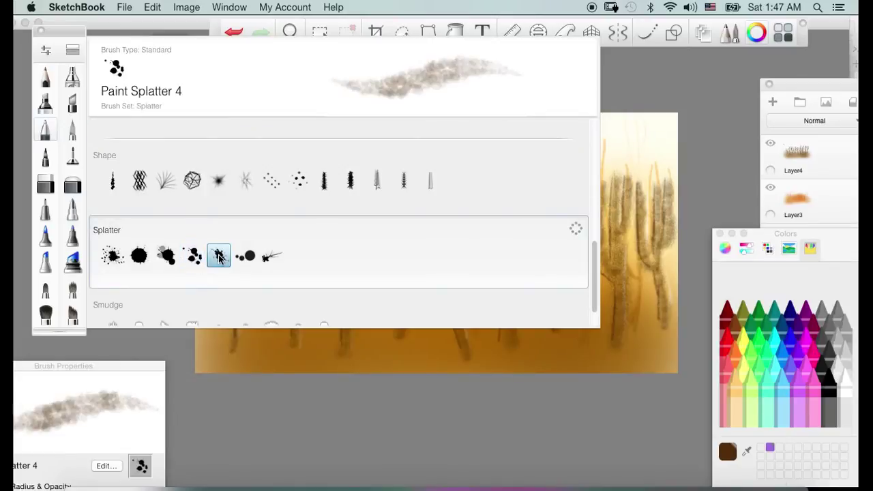
Set the Splatter brush's size randomize to 20.0 and its heavy and light pressure sizes to 101.7.
left_click(133, 366)
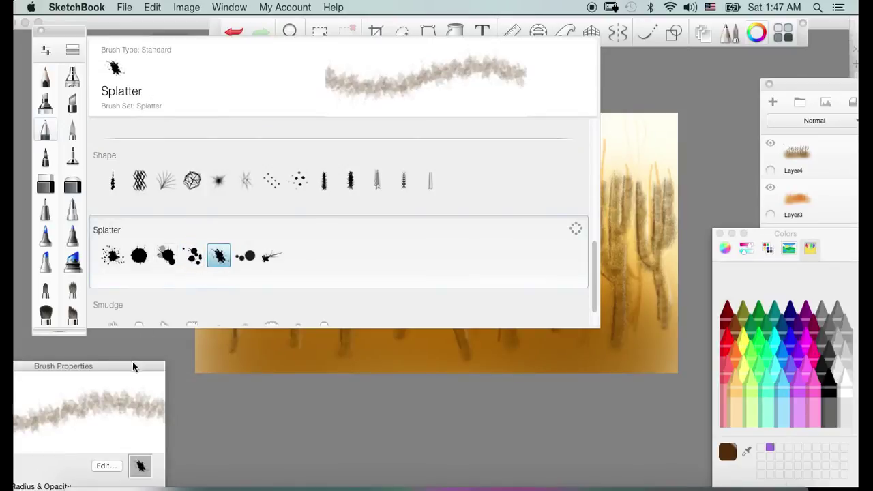
mouse_move(123, 367)
left_mouse_down()
mouse_move(221, 229)
mouse_move(237, 190)
left_mouse_up()
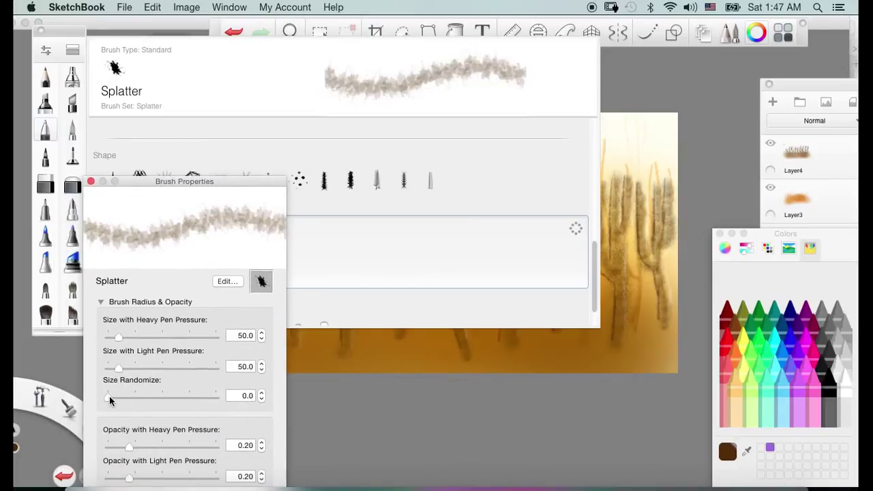
left_click_drag(110, 400, 226, 383)
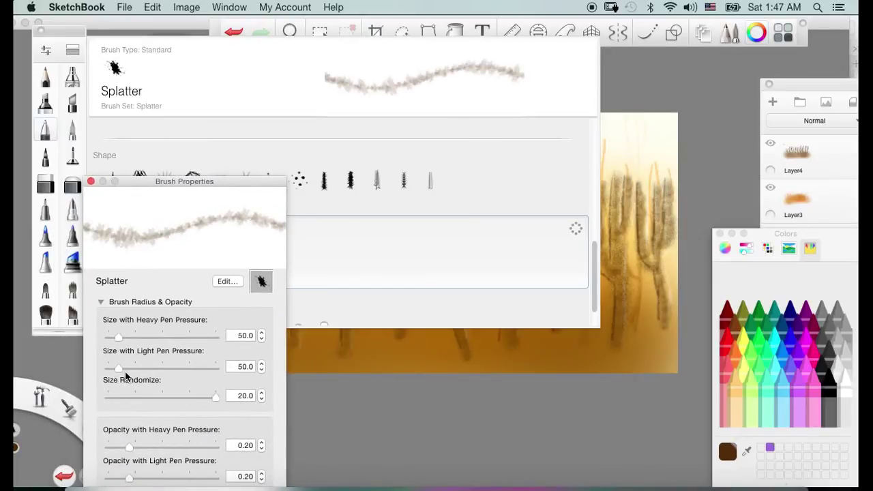
left_click_drag(125, 374, 125, 347)
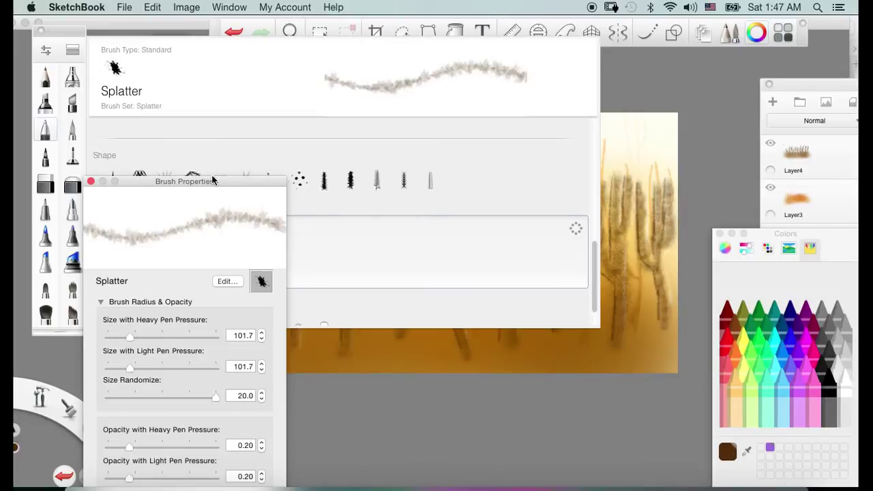
left_click_drag(212, 180, 163, 196)
Make Layer4 active, darken the brown to near black, and splatter a band of texture along the lower-right ground.
left_click(420, 354)
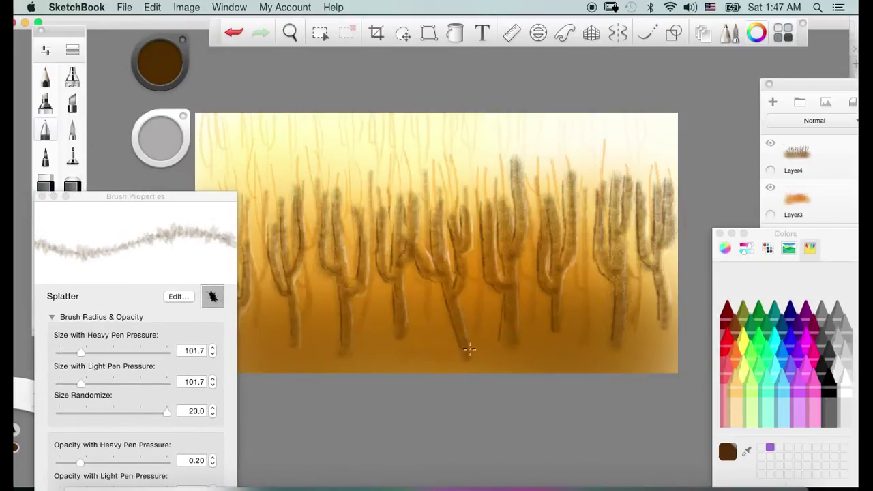
left_click(754, 232)
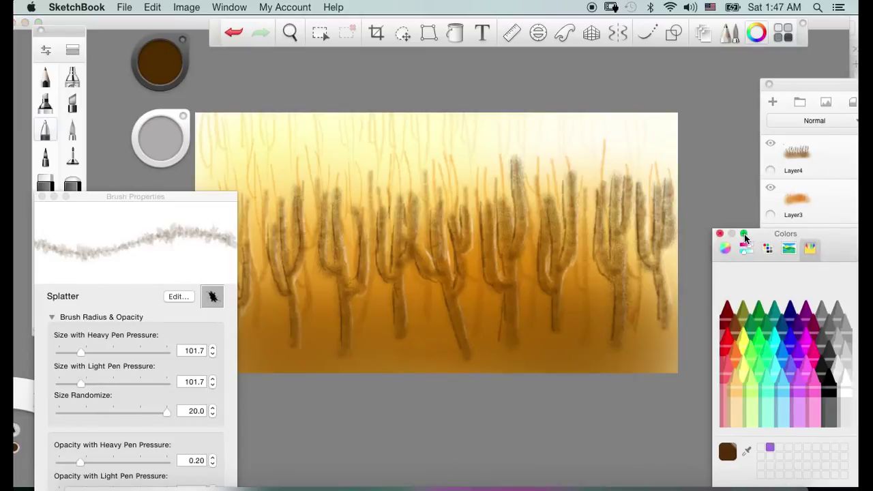
left_click_drag(759, 237, 731, 428)
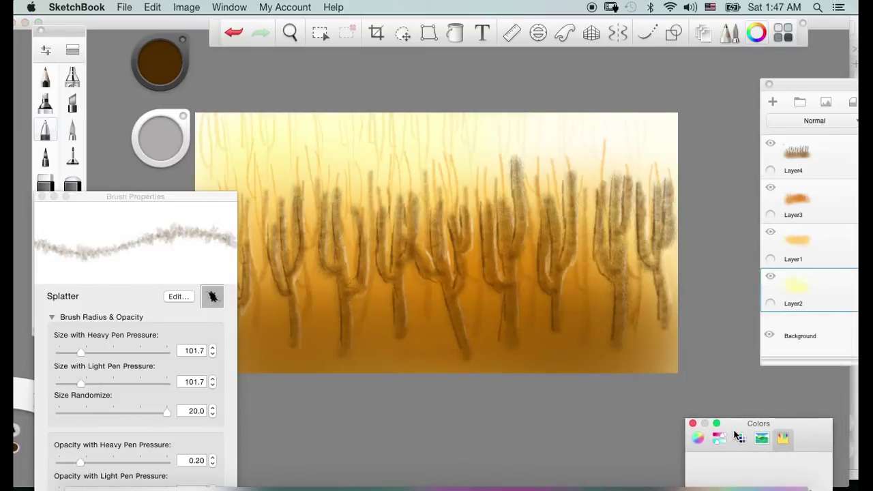
left_click(830, 161)
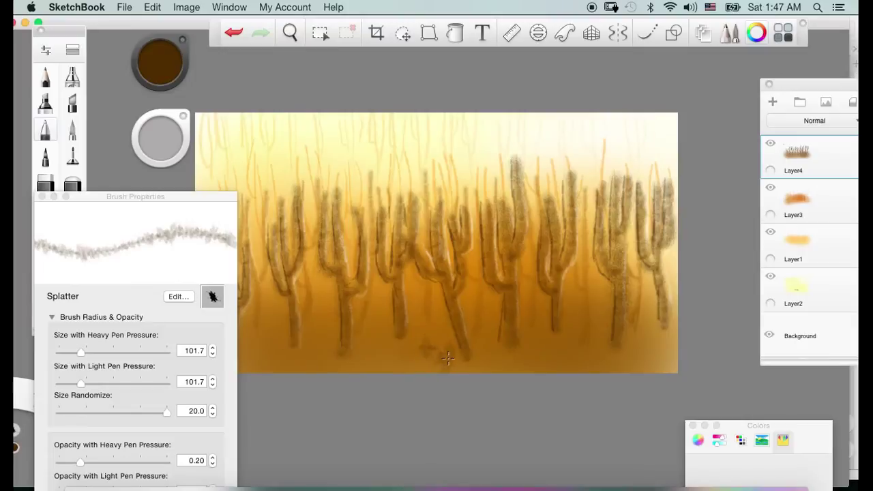
left_click_drag(439, 352, 449, 353)
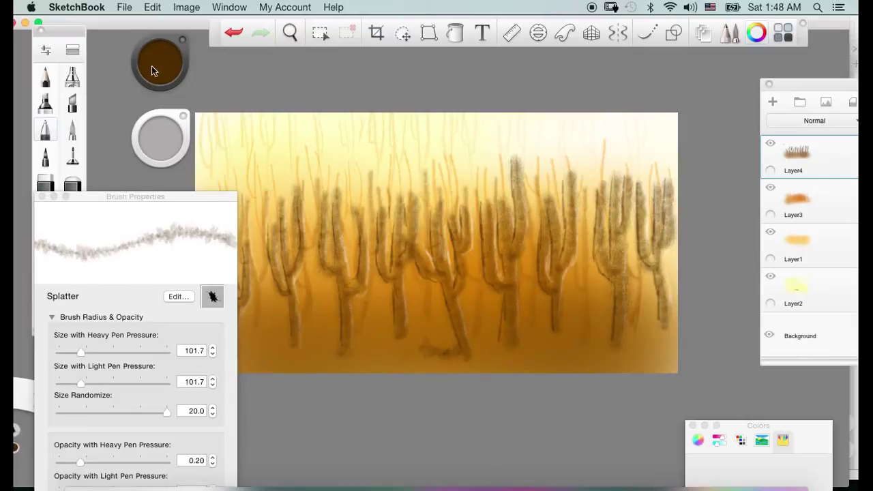
mouse_move(161, 62)
left_mouse_down()
mouse_move(156, 88)
mouse_move(163, 88)
left_mouse_up()
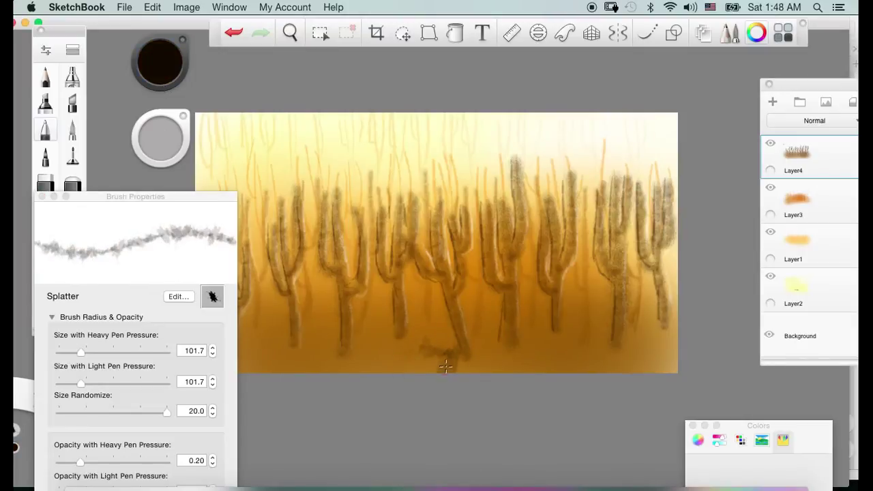
mouse_move(430, 348)
left_mouse_down()
mouse_move(472, 356)
mouse_move(432, 348)
mouse_move(458, 368)
mouse_move(487, 351)
mouse_move(520, 357)
mouse_move(481, 356)
mouse_move(569, 357)
mouse_move(544, 363)
mouse_move(596, 367)
mouse_move(623, 363)
mouse_move(583, 353)
mouse_move(651, 353)
mouse_move(604, 358)
left_mouse_up()
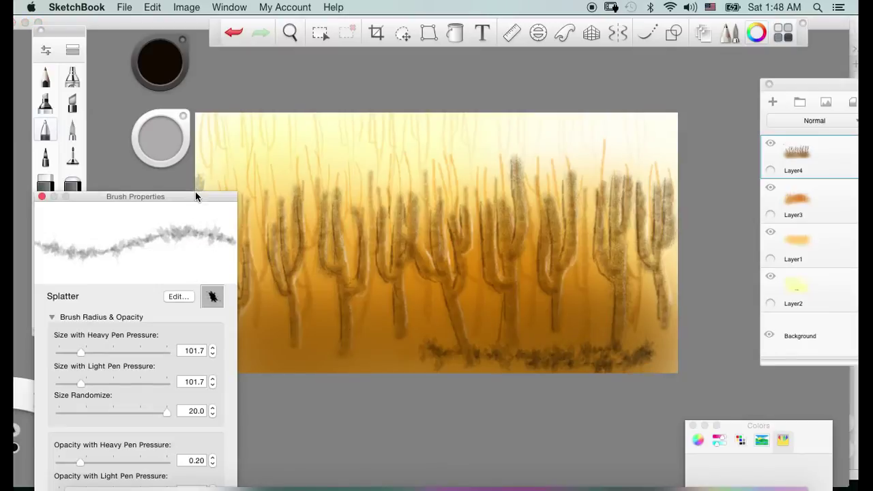
Lighten the colour back to deep brown and splatter more texture across the ground, from the right edge to the left-hand cacti.
left_click_drag(197, 197, 209, 160)
left_click_drag(159, 71, 161, 76)
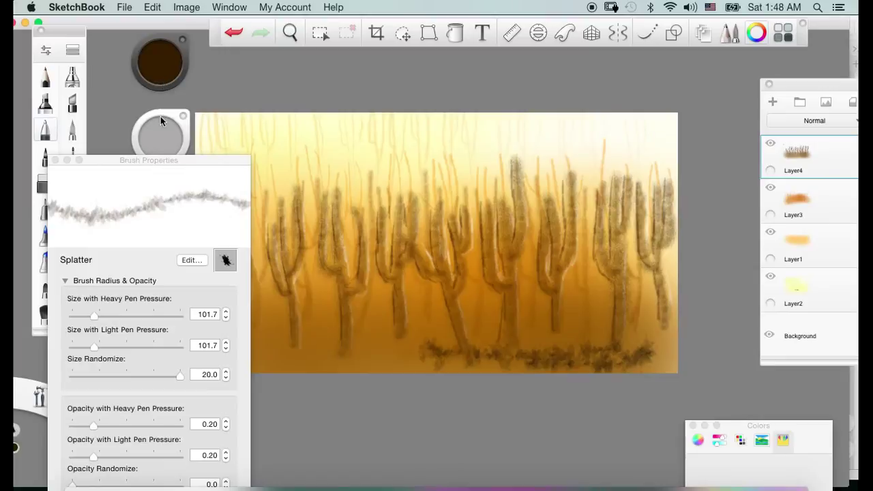
left_click_drag(533, 347, 653, 360)
left_click_drag(304, 239, 283, 197)
mouse_move(164, 74)
left_mouse_down()
mouse_move(161, 60)
mouse_move(163, 75)
left_mouse_up()
mouse_move(653, 363)
left_mouse_down()
mouse_move(623, 365)
mouse_move(663, 338)
mouse_move(653, 339)
mouse_move(643, 368)
left_mouse_up()
mouse_move(577, 320)
left_mouse_down()
mouse_move(554, 346)
mouse_move(543, 332)
mouse_move(445, 376)
mouse_move(391, 364)
mouse_move(369, 375)
mouse_move(364, 362)
mouse_move(323, 353)
mouse_move(393, 360)
mouse_move(393, 367)
mouse_move(417, 355)
left_mouse_up()
mouse_move(332, 362)
left_mouse_down()
mouse_move(281, 357)
mouse_move(272, 348)
mouse_move(332, 355)
mouse_move(392, 335)
mouse_move(383, 335)
mouse_move(413, 342)
mouse_move(592, 320)
mouse_move(627, 326)
mouse_move(665, 370)
mouse_move(684, 352)
mouse_move(608, 365)
left_mouse_up()
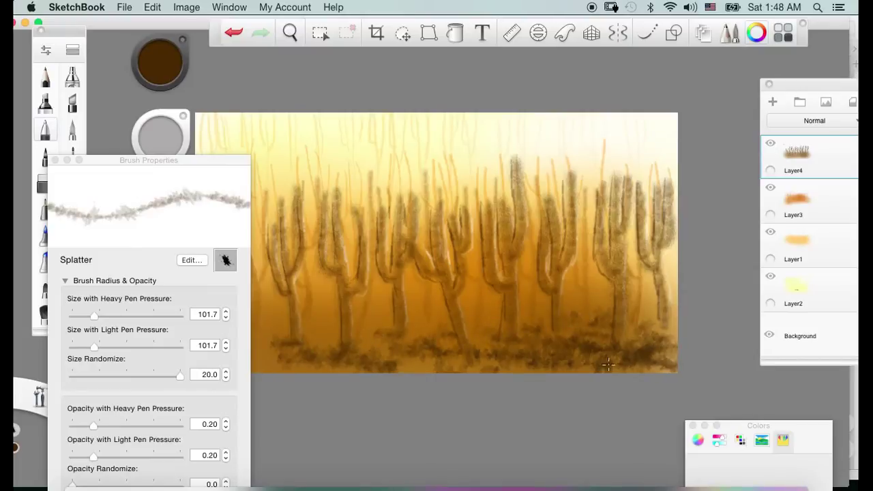
left_click_drag(453, 361, 432, 366)
Extend the ground splatter to the lower-left corner around the leftmost cactus, adding touches in a slightly lighter brown.
left_click(232, 170)
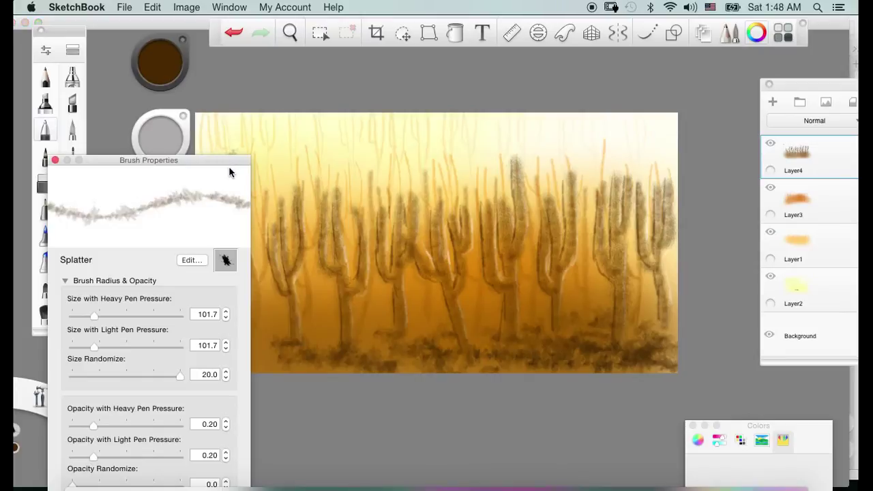
left_click_drag(229, 172, 51, 231)
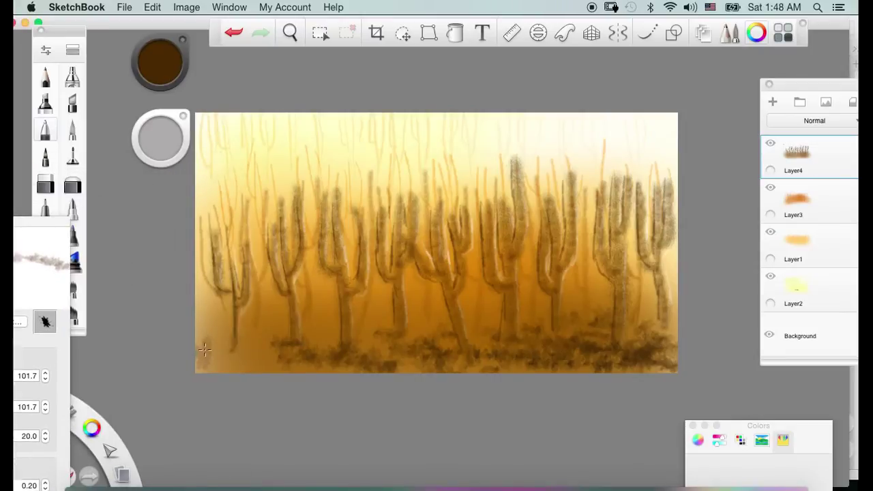
mouse_move(205, 350)
left_mouse_down()
mouse_move(296, 340)
mouse_move(263, 368)
mouse_move(228, 373)
mouse_move(308, 343)
mouse_move(322, 325)
mouse_move(331, 330)
mouse_move(202, 346)
left_mouse_up()
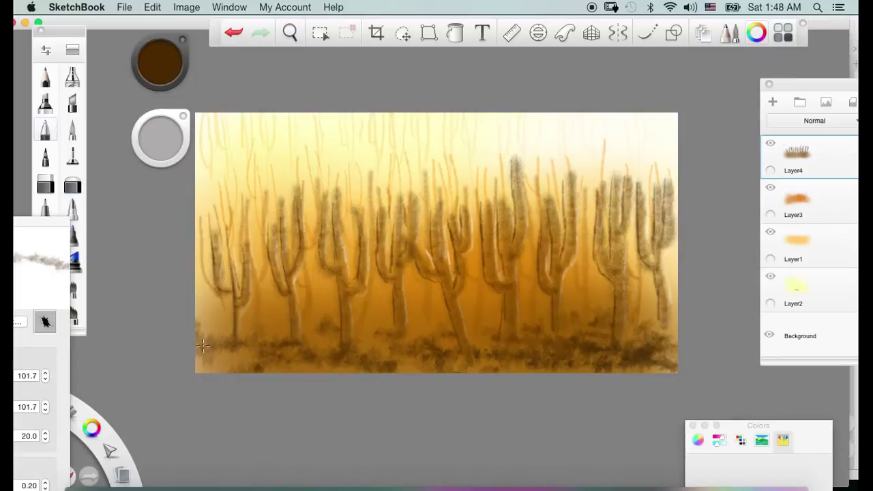
left_click_drag(160, 81, 157, 77)
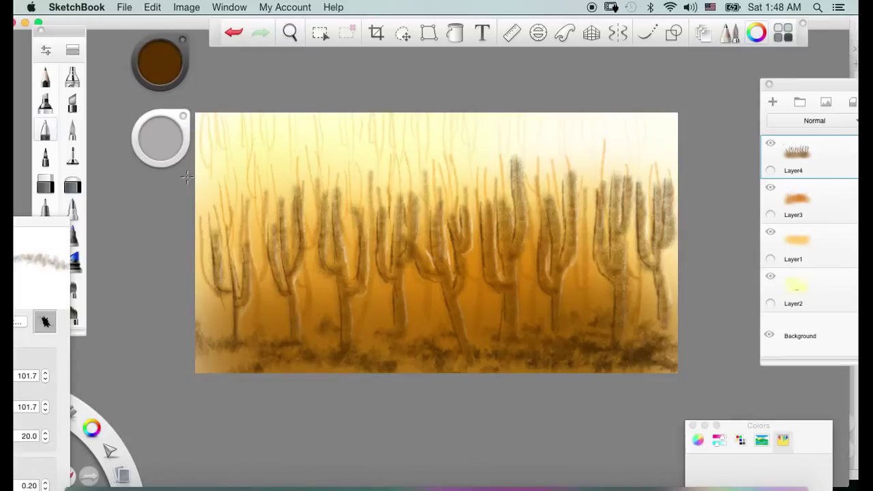
left_click_drag(210, 337, 227, 333)
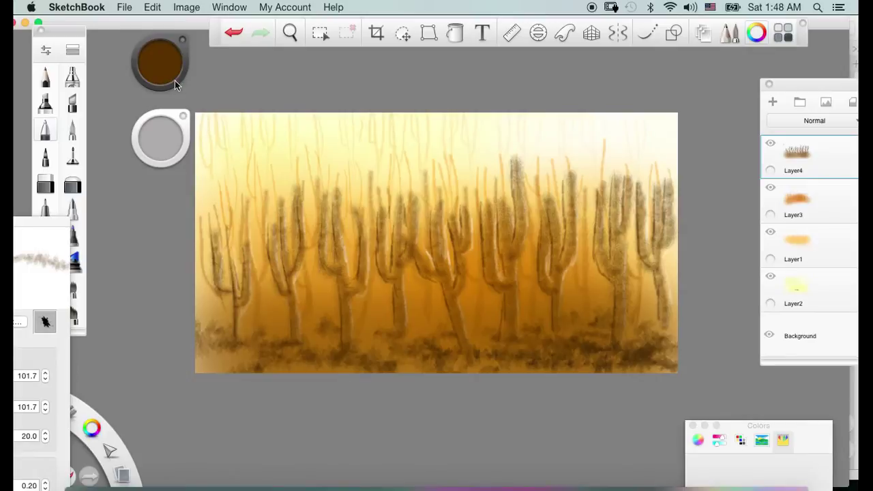
Lighten the colour to an orange-brown and splatter it over the foreground ground from the left corner to the right edge.
left_click_drag(159, 69, 158, 96)
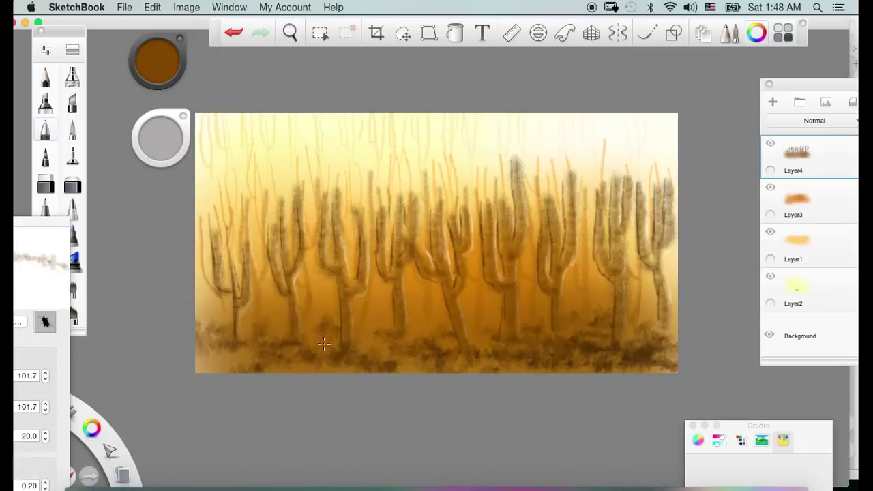
left_click_drag(213, 368, 244, 363)
left_click_drag(161, 78, 159, 68)
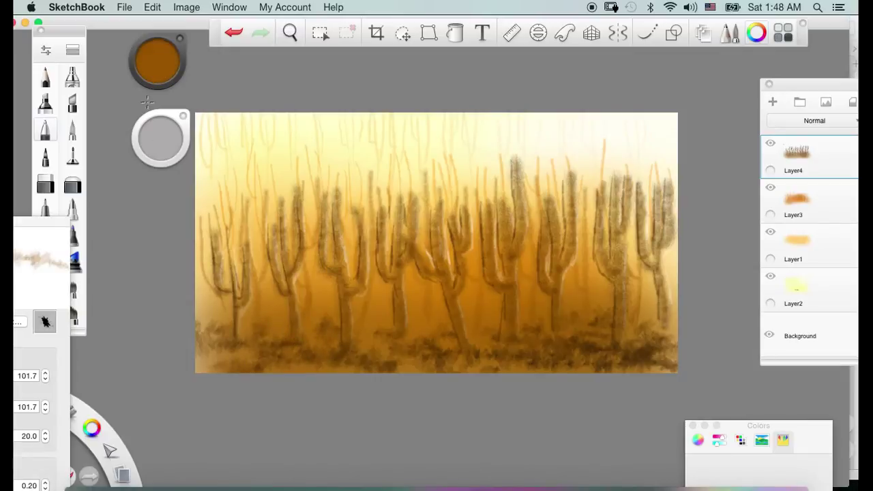
mouse_move(215, 367)
left_mouse_down()
mouse_move(224, 355)
mouse_move(247, 371)
left_mouse_up()
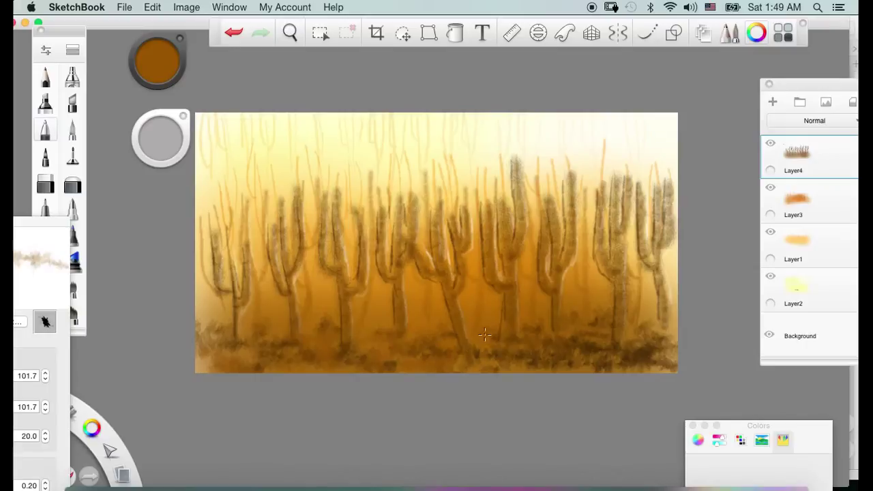
mouse_move(573, 360)
left_mouse_down()
mouse_move(581, 329)
mouse_move(607, 338)
mouse_move(615, 344)
mouse_move(598, 364)
mouse_move(629, 368)
mouse_move(651, 355)
mouse_move(636, 331)
mouse_move(673, 358)
left_mouse_up()
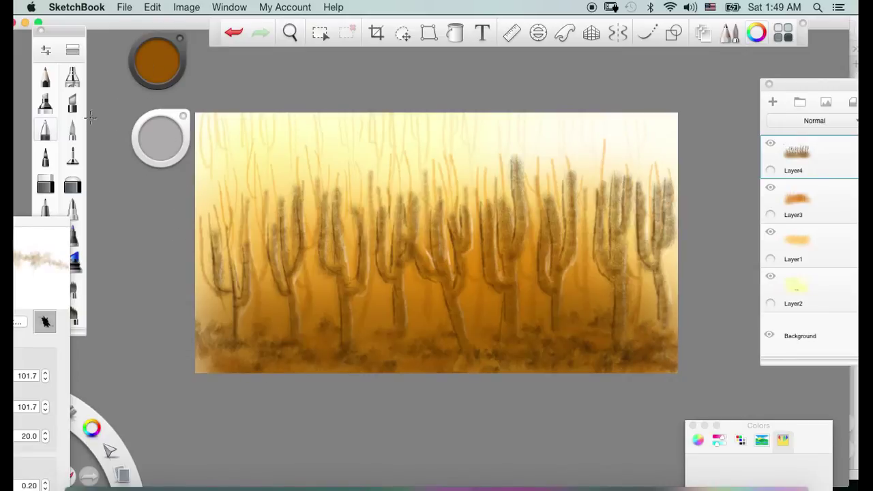
Choose the Pencil brush, darken the colour to deep brown, and set the pencil's hardness/size to 2H/0.9.
left_click(44, 79)
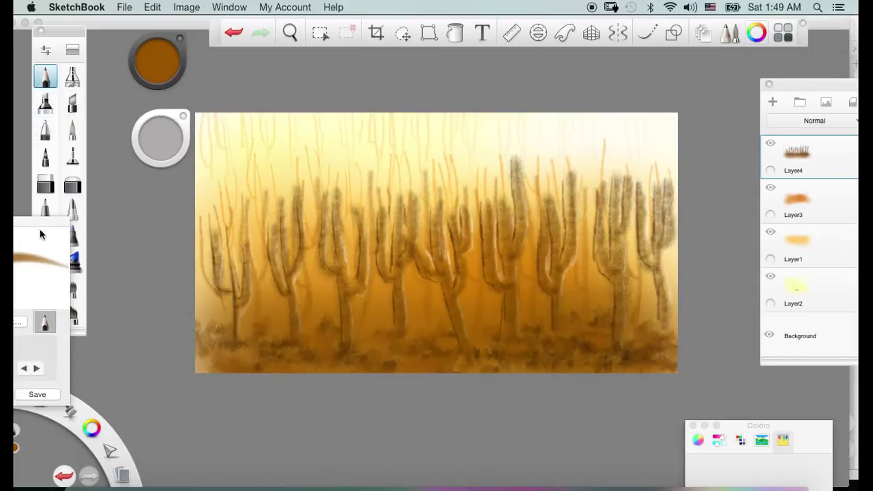
left_click_drag(39, 219, 287, 234)
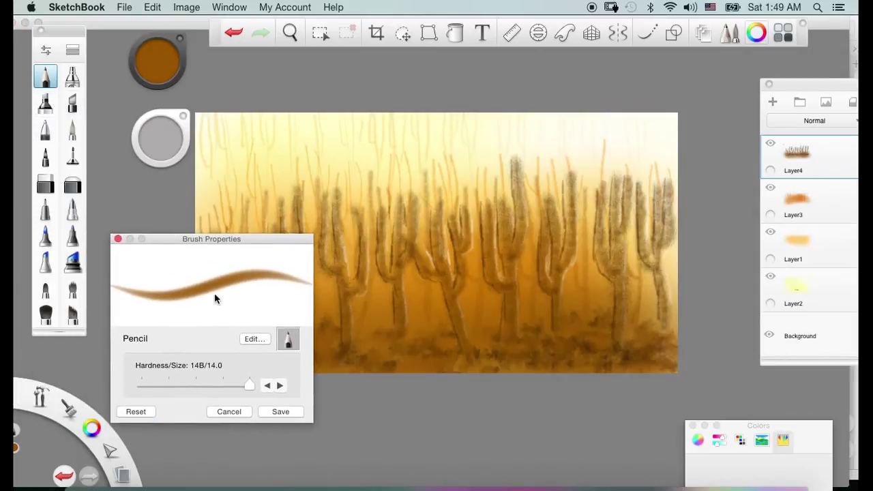
mouse_move(158, 63)
left_mouse_down()
mouse_move(161, 54)
mouse_move(161, 65)
left_mouse_up()
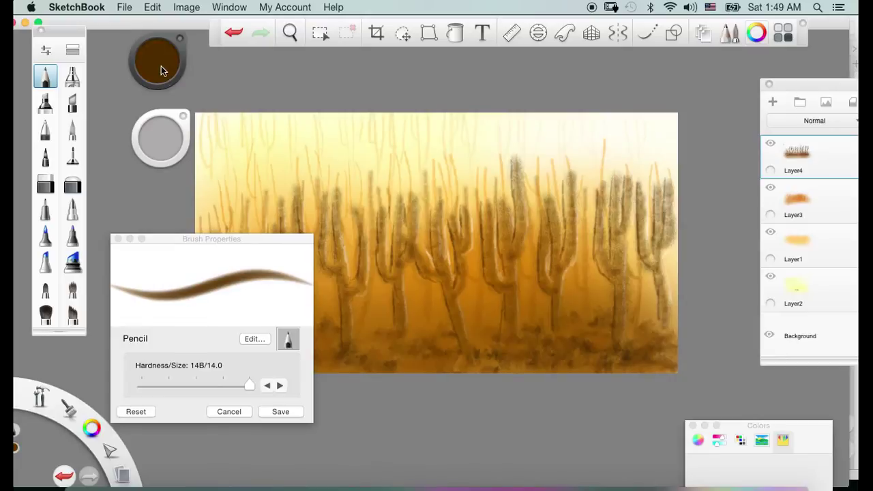
left_click(189, 388)
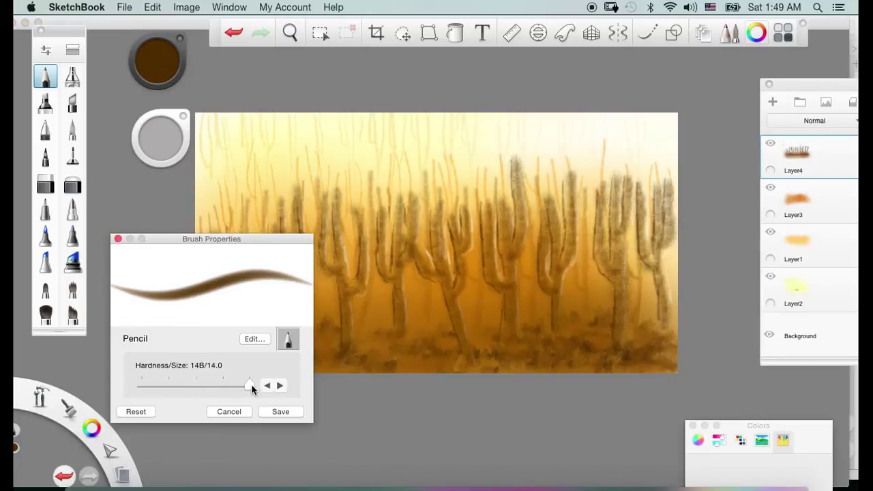
left_click_drag(251, 386, 147, 388)
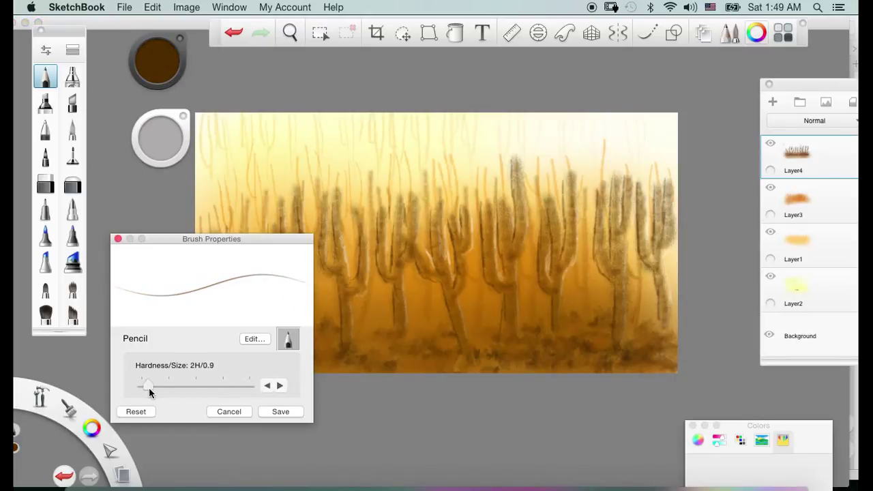
mouse_move(270, 238)
left_mouse_down()
mouse_move(204, 285)
mouse_move(171, 329)
left_mouse_up()
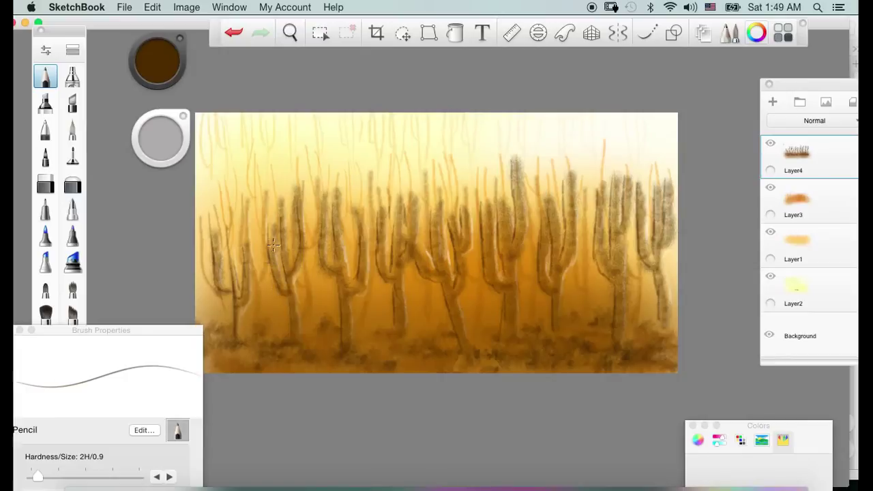
Draw short, thin spines along the arms and trunks of the cacti in the left half of the painting.
left_click_drag(285, 232, 287, 268)
mouse_move(281, 216)
left_mouse_down()
mouse_move(296, 219)
mouse_move(291, 269)
left_mouse_up()
mouse_move(320, 231)
left_mouse_down()
mouse_move(321, 268)
mouse_move(338, 251)
mouse_move(337, 264)
left_mouse_up()
scroll(337, 206, "up", 2)
scroll(337, 205, "up", 2)
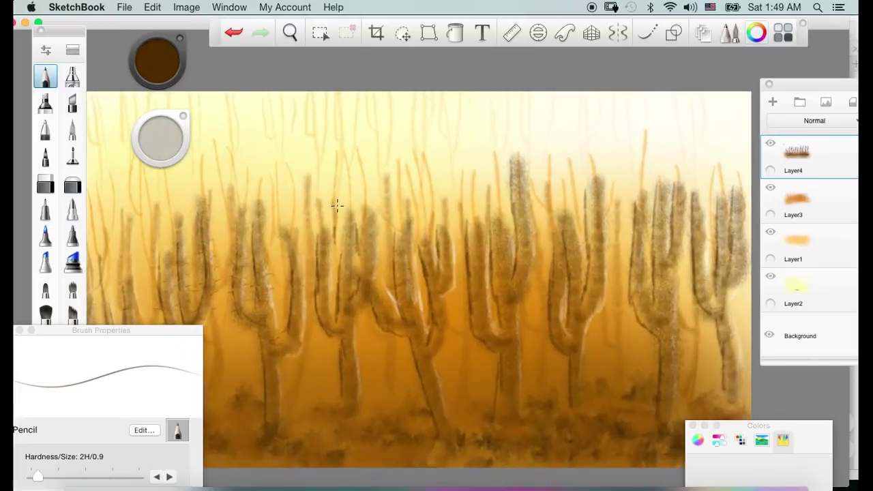
scroll(337, 206, "up", 3)
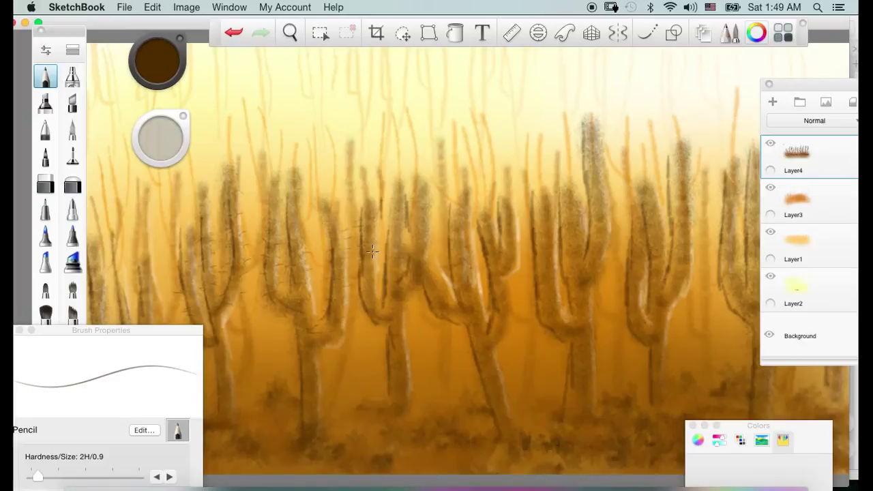
mouse_move(373, 251)
left_mouse_down()
mouse_move(380, 250)
mouse_move(385, 288)
left_mouse_up()
left_click_drag(371, 225, 379, 222)
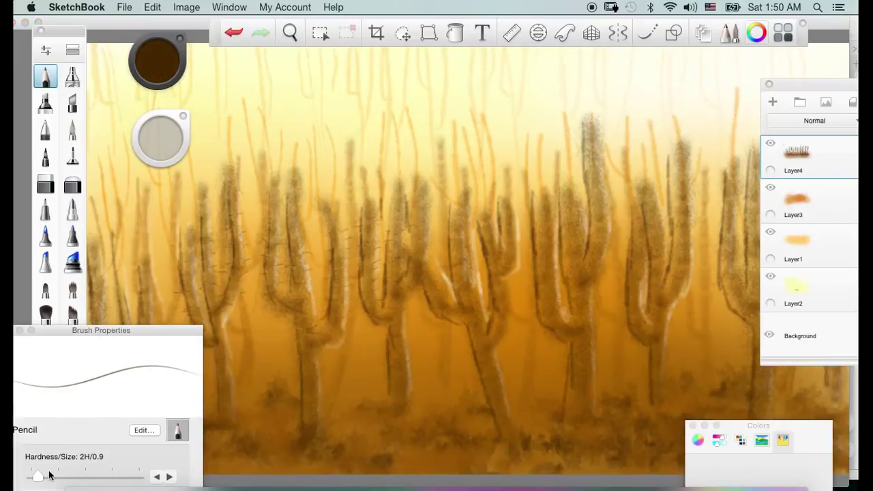
Set the pencil's hardness/size to 2H/1.4 and draw spines over the central cacti.
left_click_drag(38, 477, 42, 476)
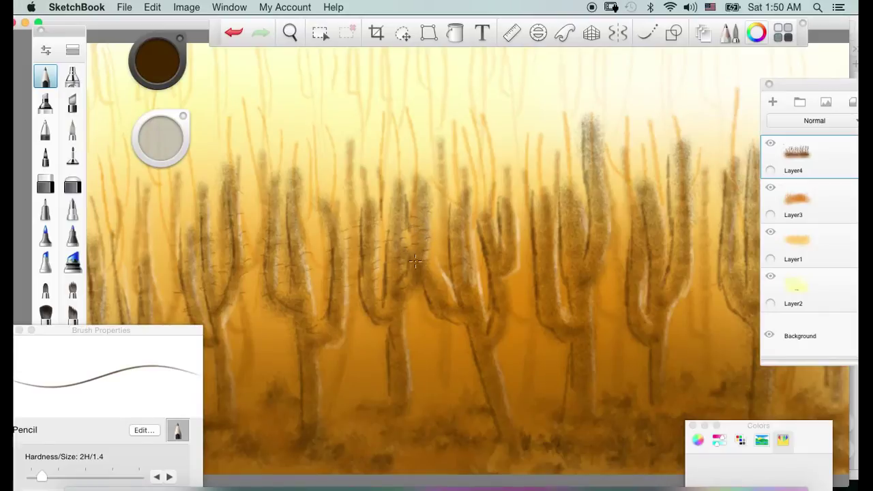
left_click_drag(444, 322, 456, 324)
left_click_drag(451, 271, 457, 274)
mouse_move(451, 258)
left_mouse_down()
mouse_move(457, 261)
mouse_move(457, 248)
left_mouse_up()
mouse_move(449, 234)
left_mouse_down()
mouse_move(456, 237)
mouse_move(454, 224)
left_mouse_up()
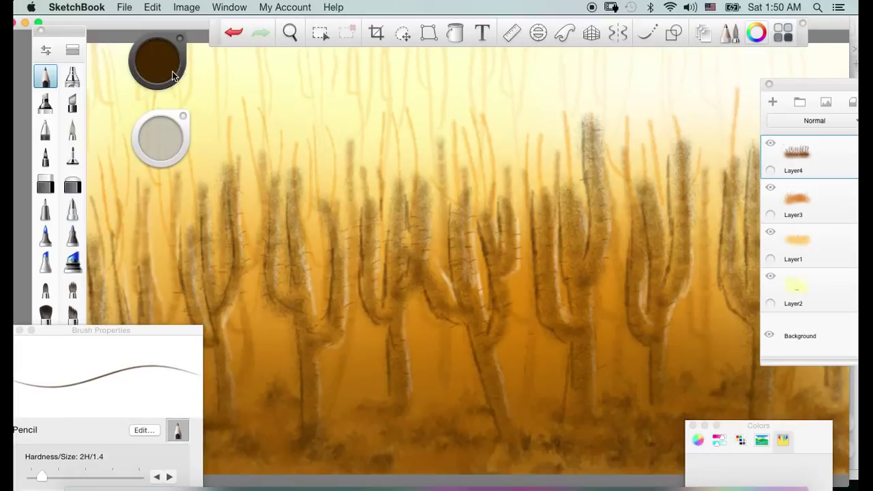
Darken the brown further and add spines to the tall-armed cacti right of centre.
left_click_drag(175, 68, 177, 101)
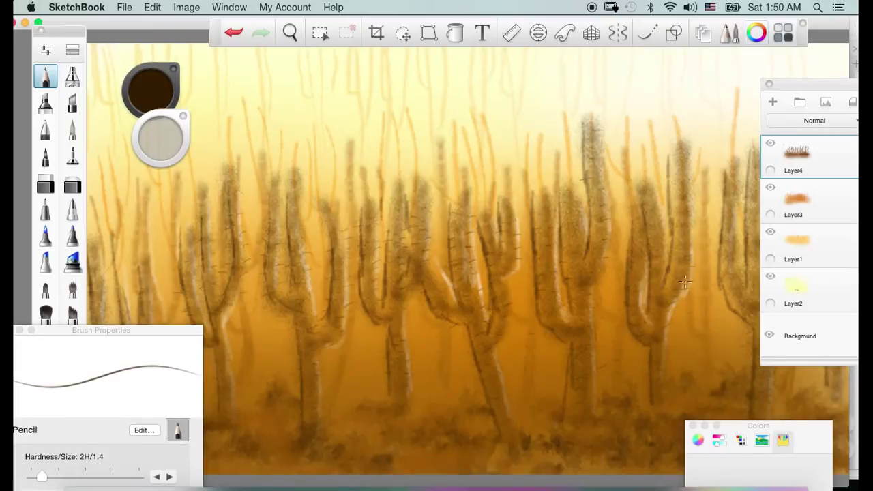
mouse_move(687, 229)
left_mouse_down()
mouse_move(696, 229)
mouse_move(684, 252)
left_mouse_up()
mouse_move(668, 191)
left_mouse_down()
mouse_move(679, 212)
mouse_move(690, 166)
left_mouse_up()
left_click_drag(715, 203, 724, 202)
Draw dark spines on the two cacti near the canvas's right edge.
right_click(572, 324)
left_click(577, 288)
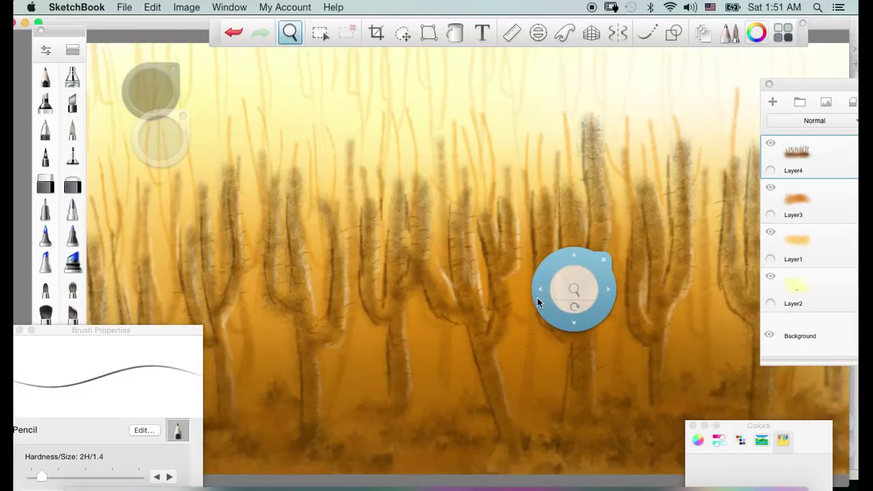
left_click_drag(537, 297, 270, 305)
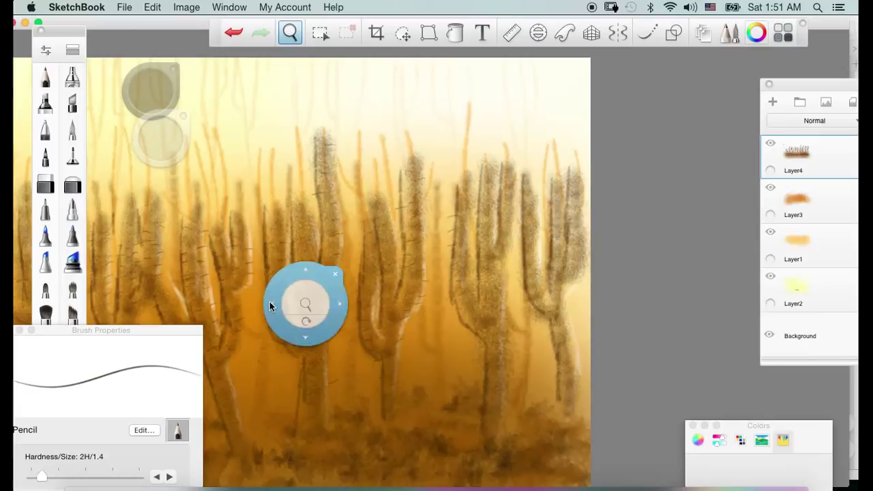
left_click(577, 167)
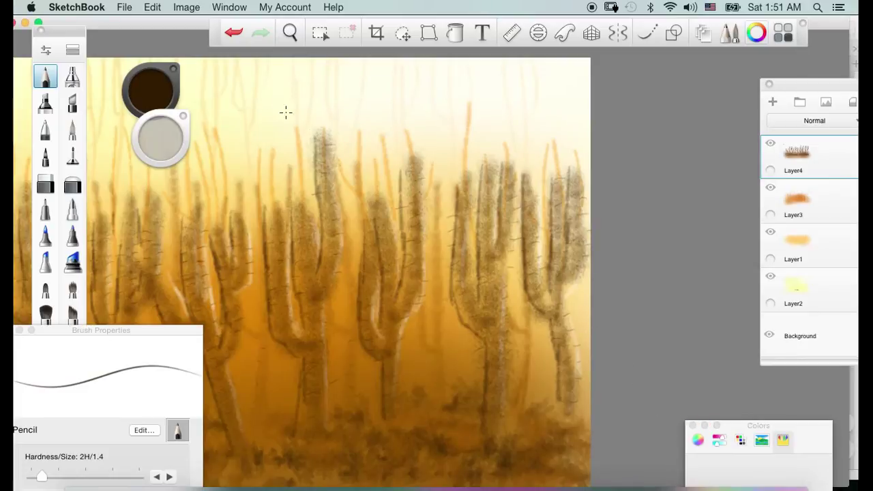
Airbrush Banana yellow softly across the sky above the central cacti on Layer2.
left_click(795, 287)
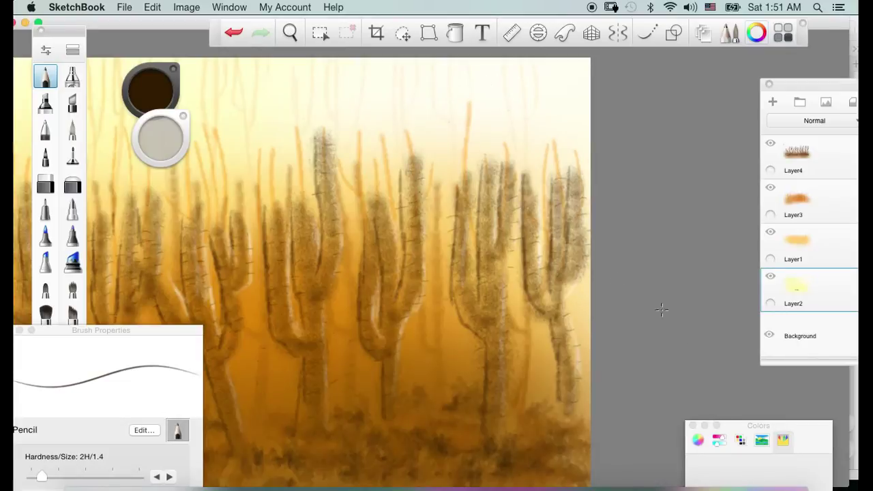
left_click(765, 439)
left_click(782, 440)
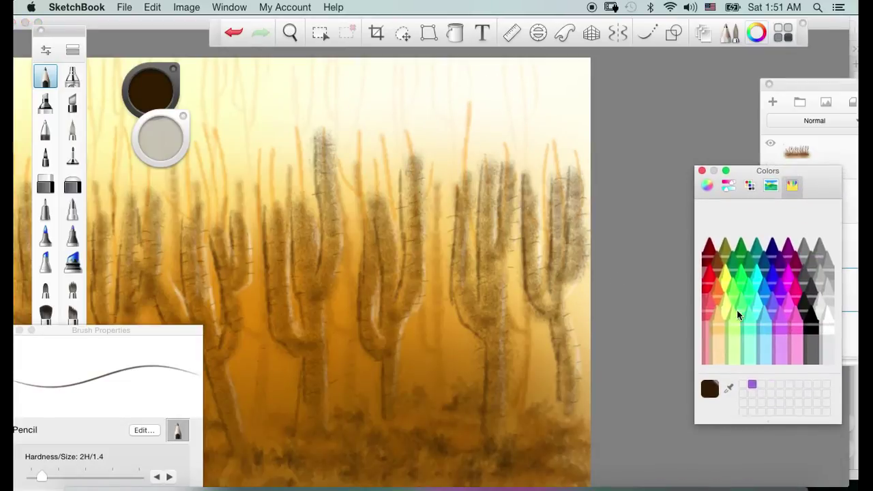
left_click(728, 305)
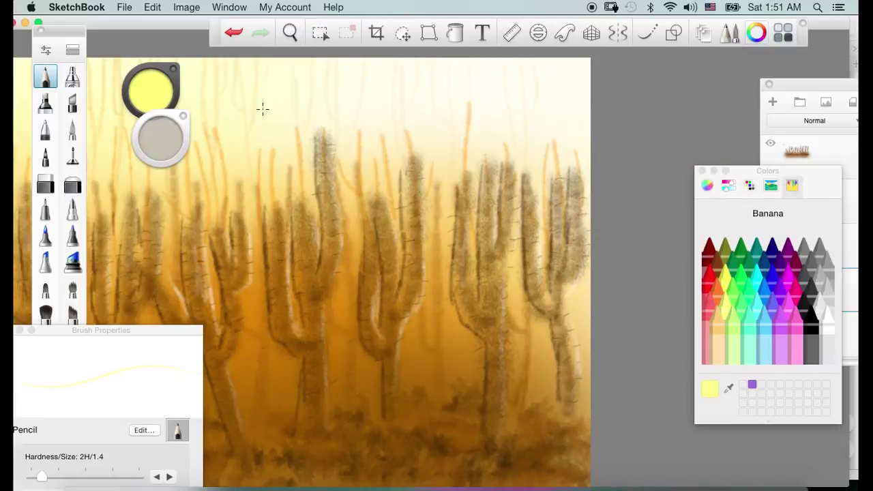
left_click(72, 77)
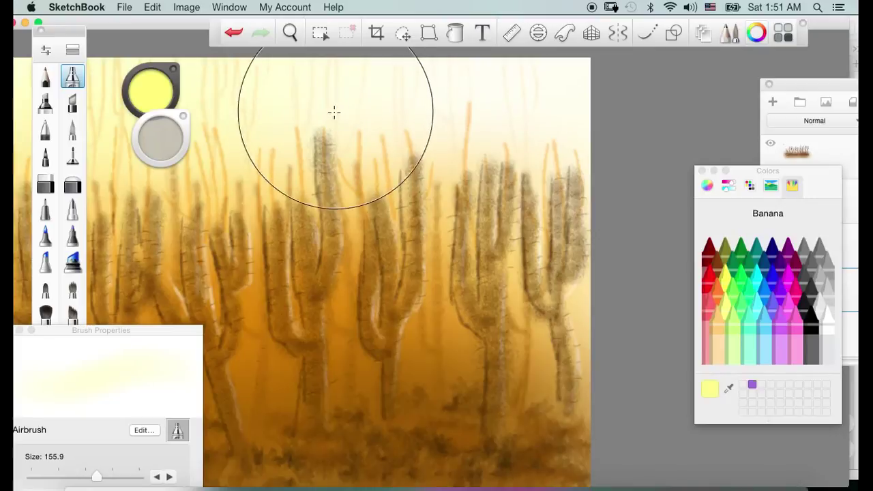
left_click_drag(366, 107, 304, 122)
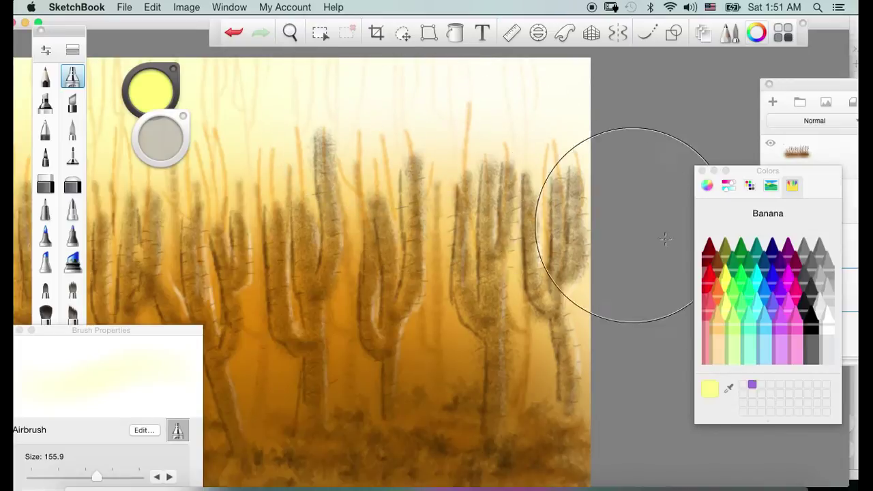
Test a faint Maraschino red airbrush tint in the upper-right sky and move the Colors window off the layer list.
left_click(709, 277)
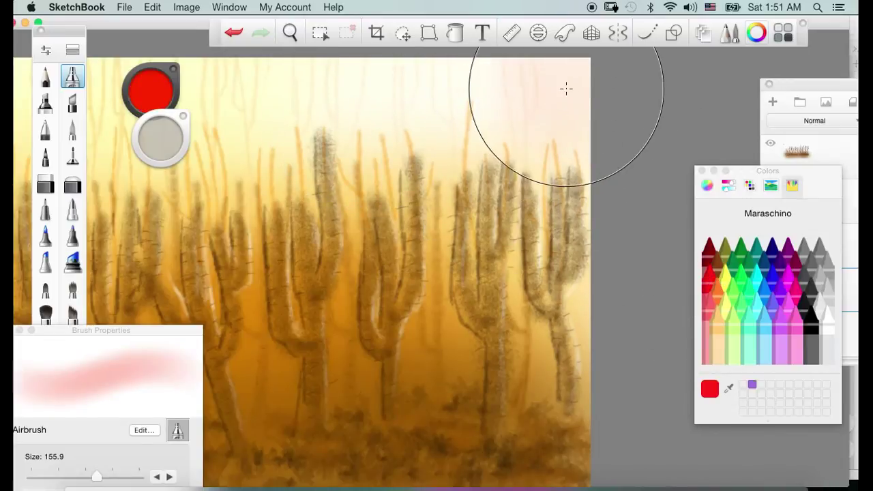
key("super+z")
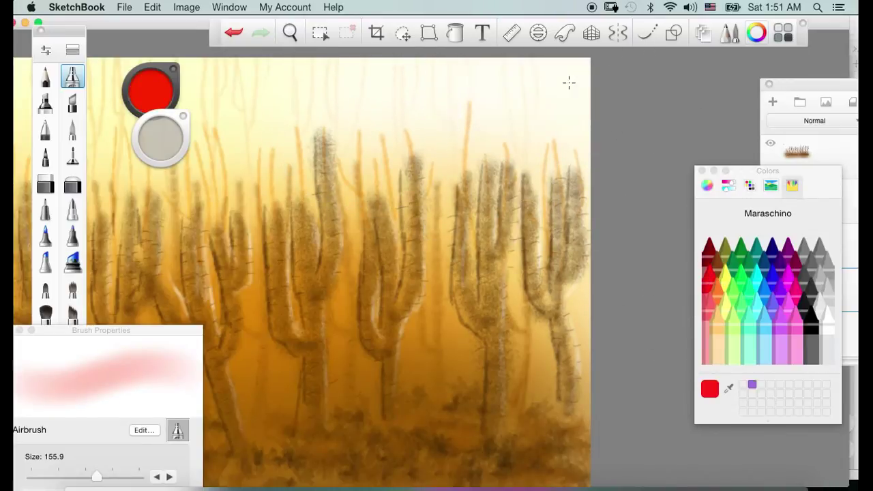
left_click_drag(522, 82, 561, 72)
key("super+z")
key("super+z")
mouse_move(519, 98)
left_mouse_down()
mouse_move(543, 98)
mouse_move(511, 98)
mouse_move(538, 95)
mouse_move(542, 118)
left_mouse_up()
key("super+z")
key("super+z")
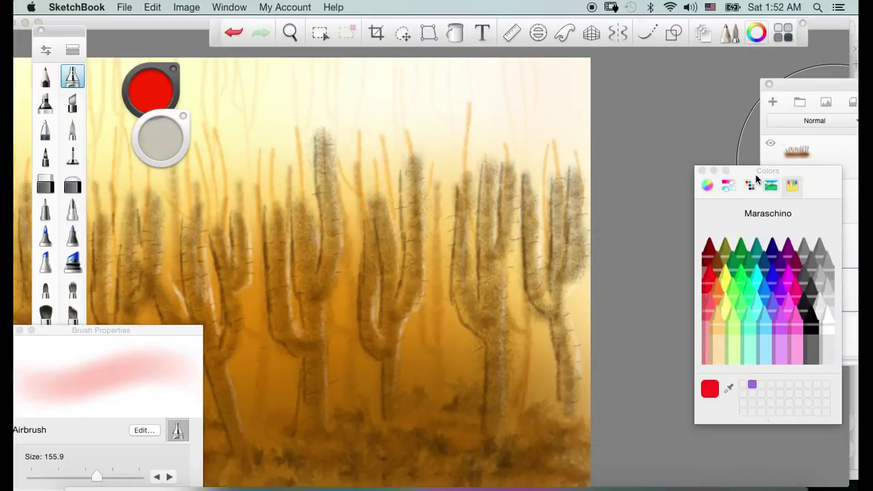
left_click_drag(760, 181, 638, 360)
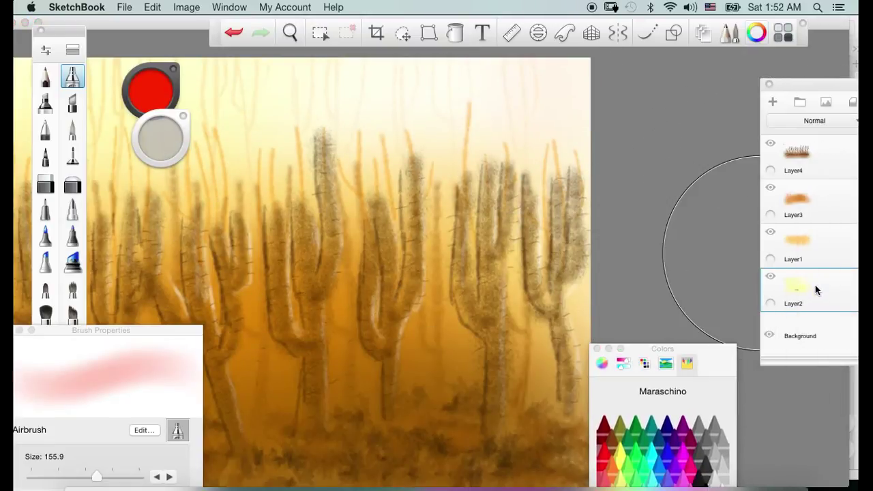
Try broader, stronger red airbrush passes over the sky above the two cacti nearest the canvas's right edge.
mouse_move(518, 73)
left_mouse_down()
mouse_move(554, 90)
mouse_move(528, 76)
mouse_move(569, 74)
mouse_move(536, 96)
mouse_move(575, 94)
mouse_move(597, 109)
left_mouse_up()
key("super+z")
key("super+z")
left_click(591, 100)
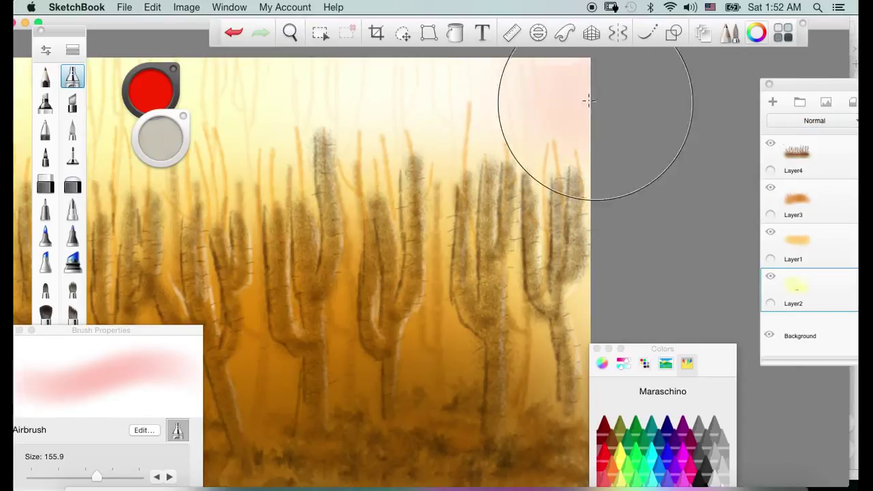
left_click(545, 95)
left_click(495, 118)
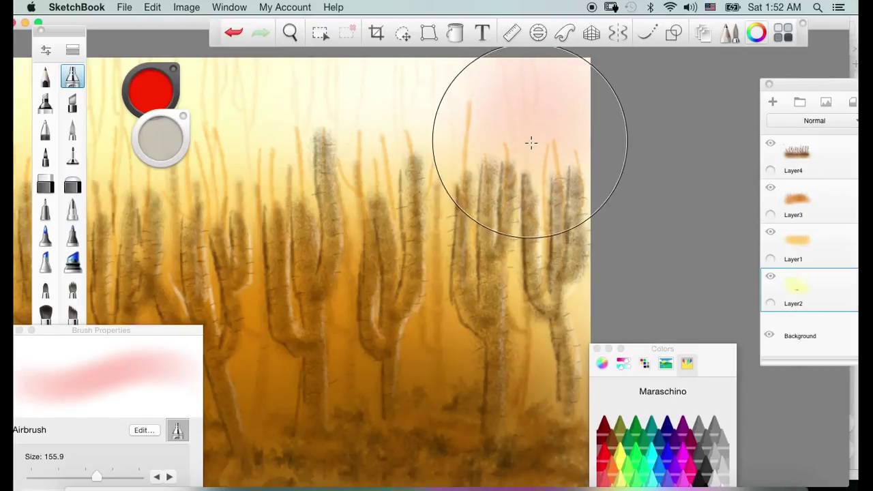
key("ctrl+z")
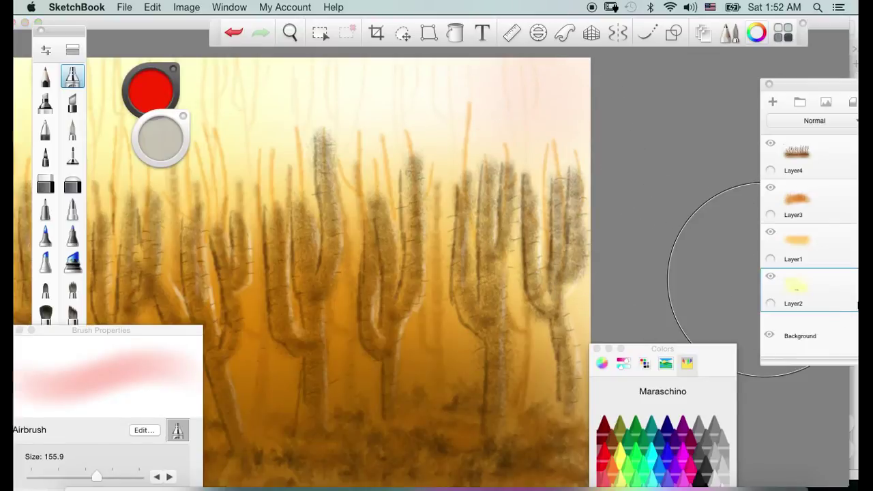
Reduce the airbrush size to 105.9 and spray a soft red glow in the sky's upper-right corner on Layer2.
left_click(832, 289)
key("bracketleft")
key("bracketleft")
left_click_drag(444, 119, 462, 133)
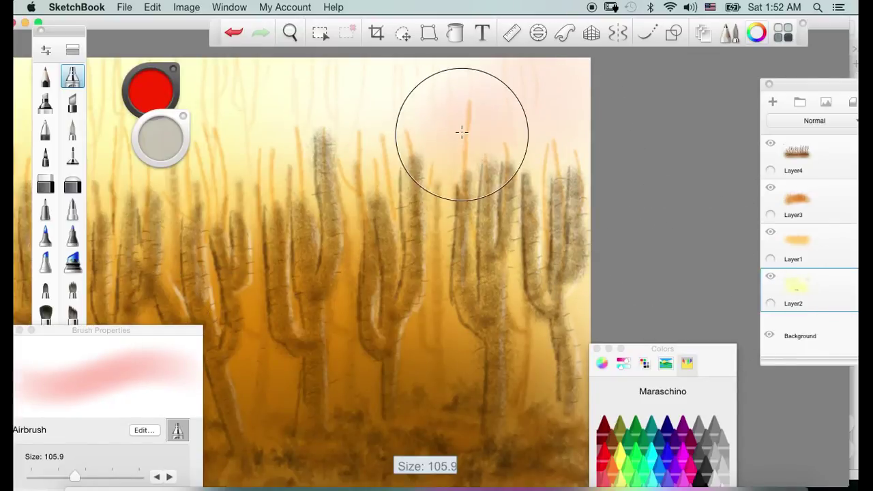
key("ctrl+z")
left_click_drag(487, 86, 553, 84)
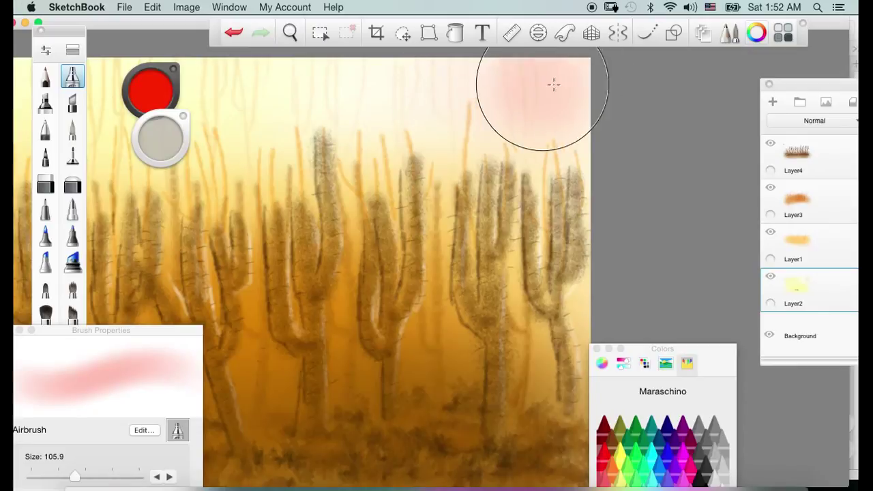
left_click(567, 84)
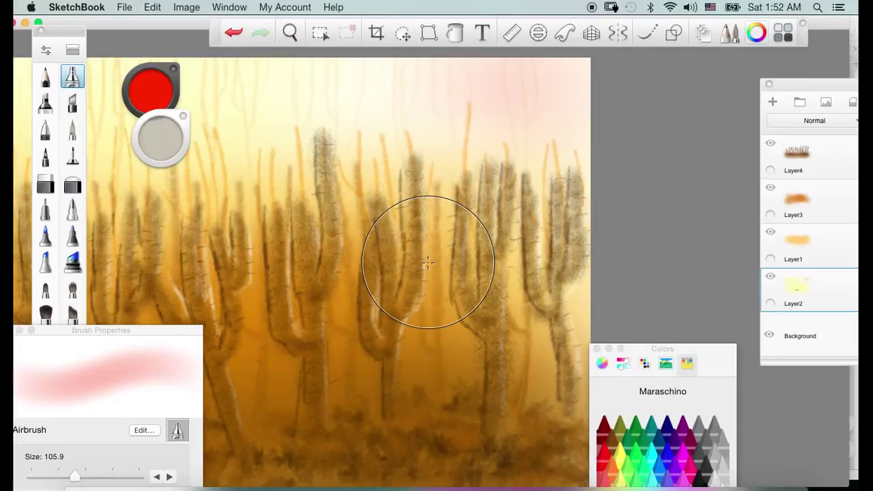
scroll(428, 263, "down", 5)
scroll(428, 263, "up", 2)
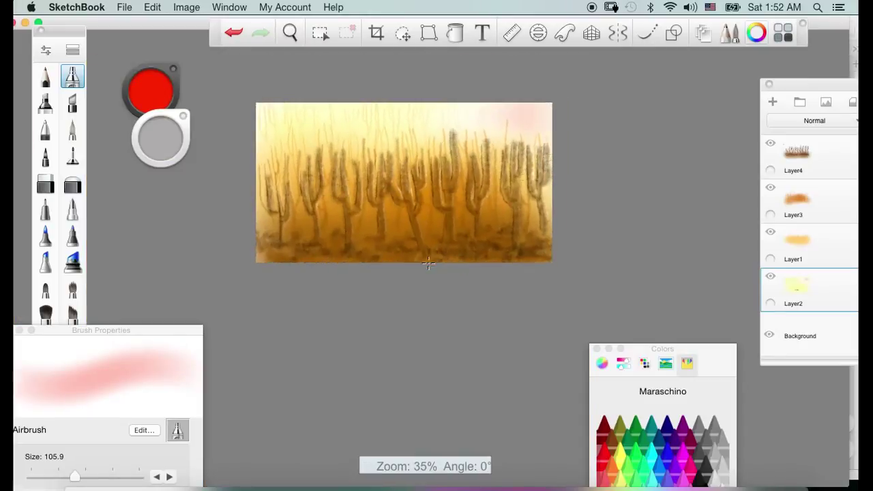
scroll(429, 262, "up", 1)
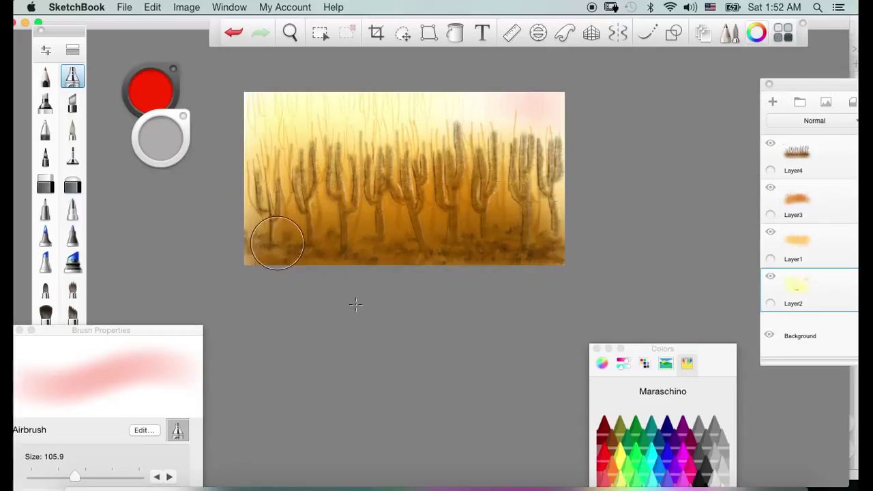
Try to mix a dark brown painting color starting from Mocha.
left_click(706, 469)
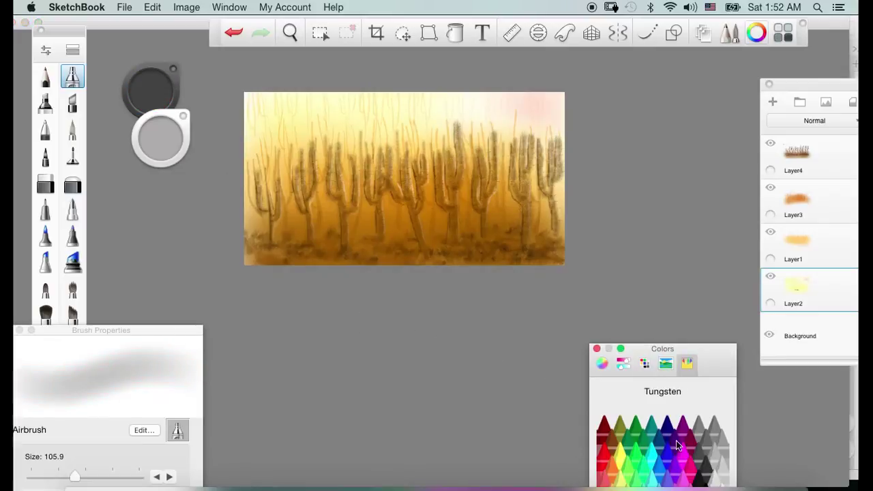
left_click(614, 444)
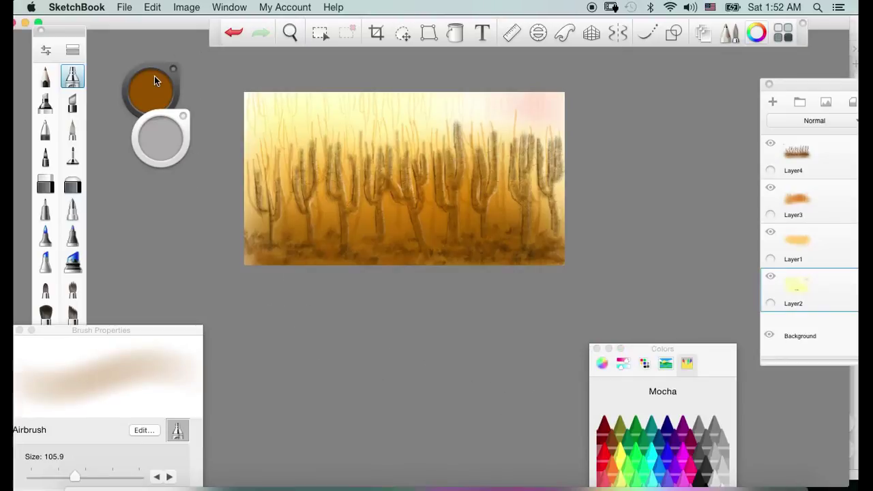
left_click_drag(154, 76, 150, 95)
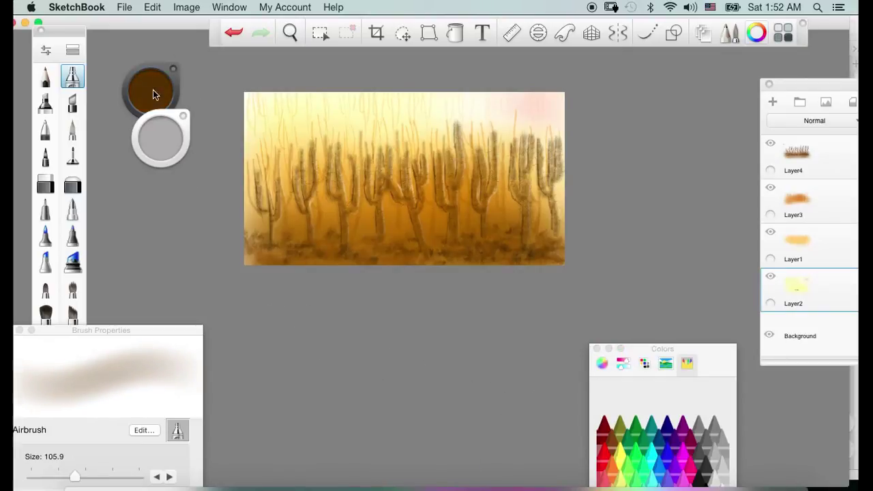
left_click(154, 87)
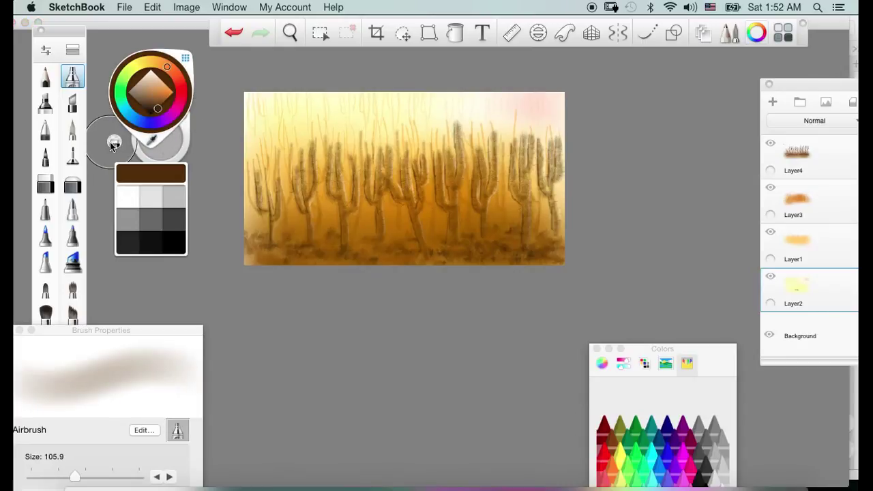
left_click(156, 86)
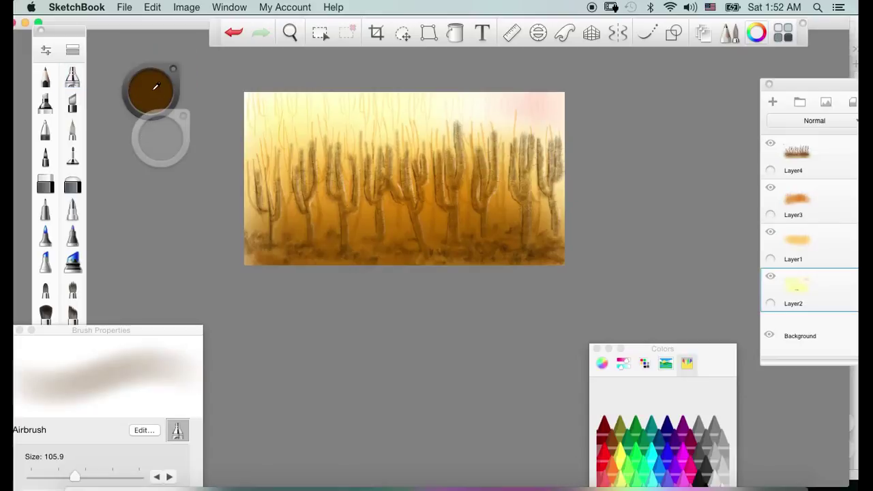
left_click(154, 89)
left_click_drag(146, 101, 153, 77)
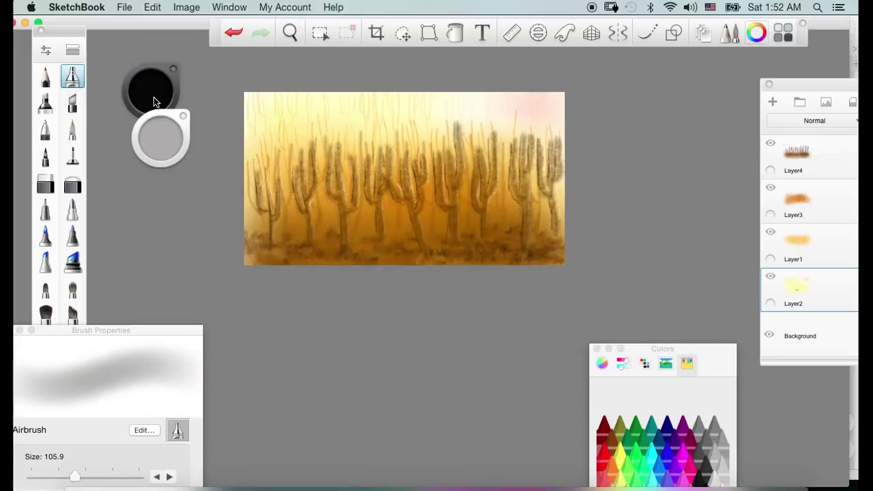
left_click(155, 93)
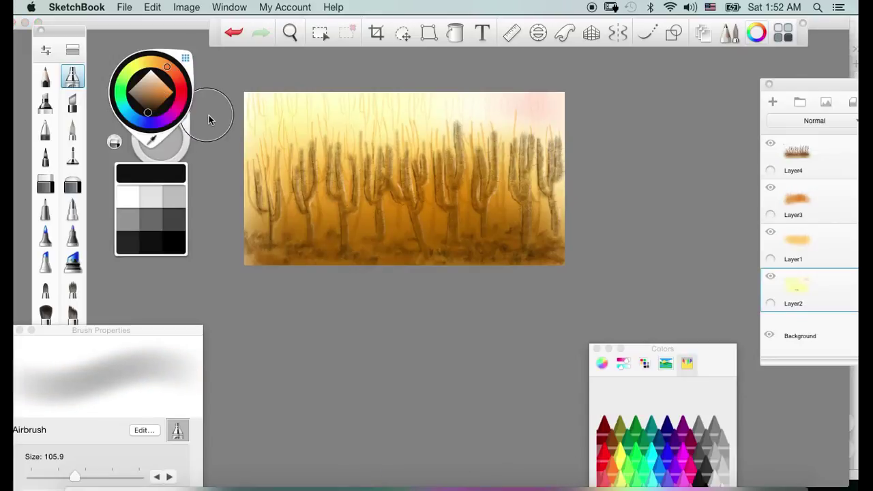
left_click(212, 123)
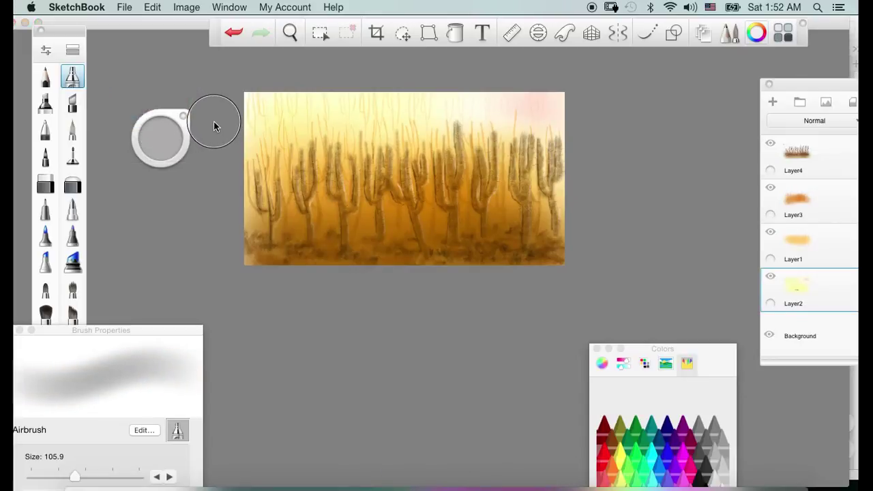
Separate the brush puck from the color puck and darken the Mocha color to a deep brown.
left_click(612, 441)
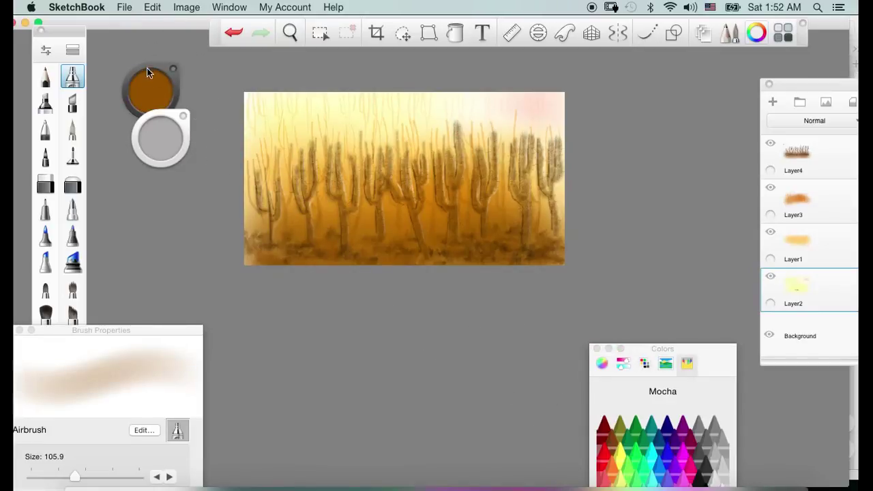
left_click_drag(151, 71, 152, 87)
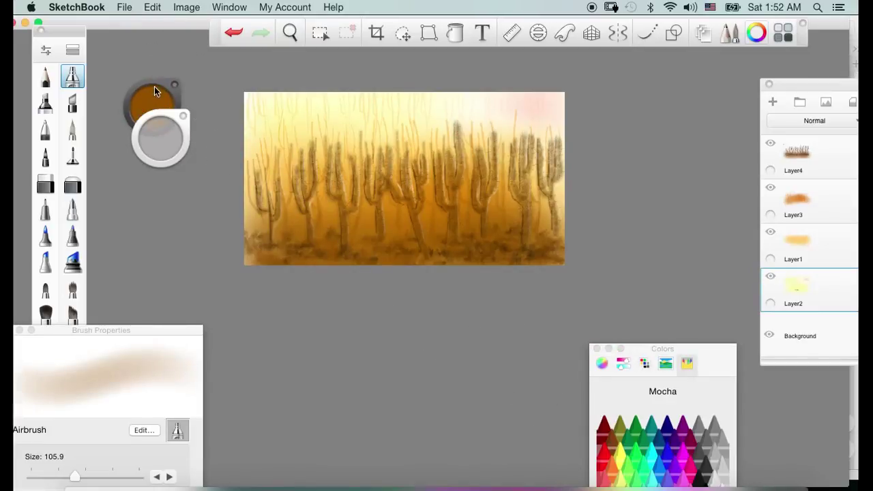
left_click(152, 97)
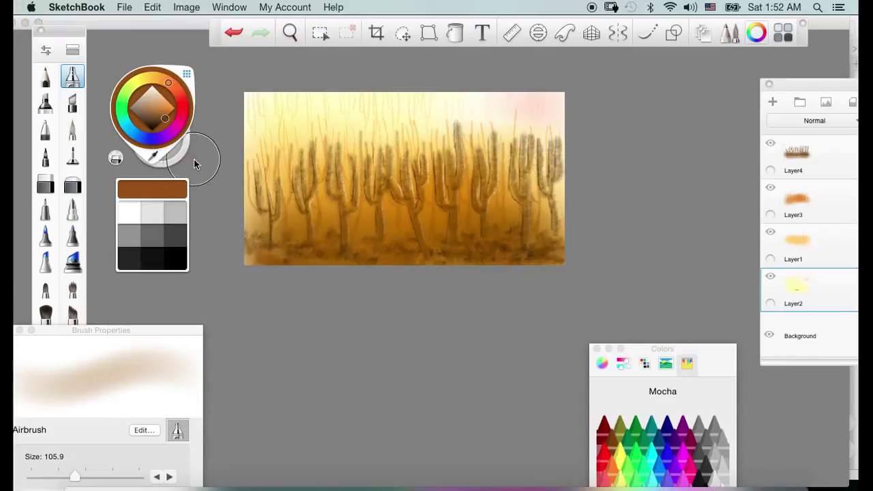
left_click(163, 90)
left_click_drag(152, 87, 152, 96)
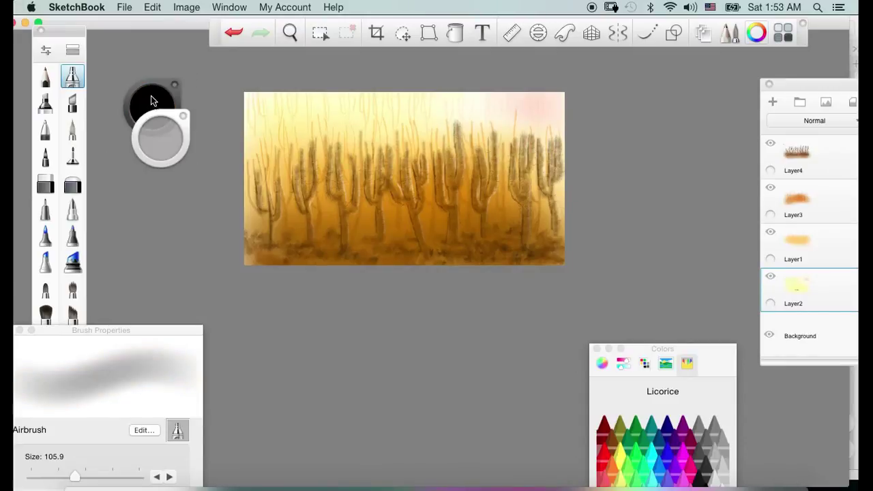
left_click_drag(164, 133, 150, 73)
left_click_drag(174, 121, 187, 194)
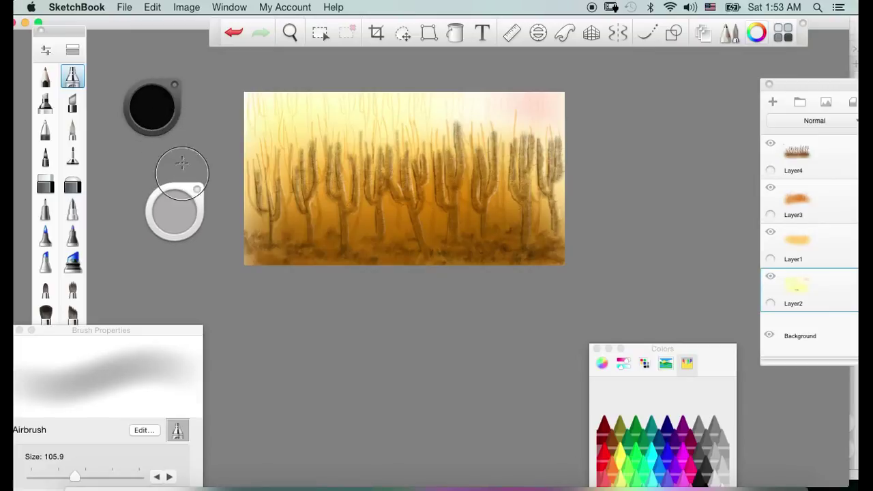
left_click(610, 447)
left_click_drag(155, 99, 156, 121)
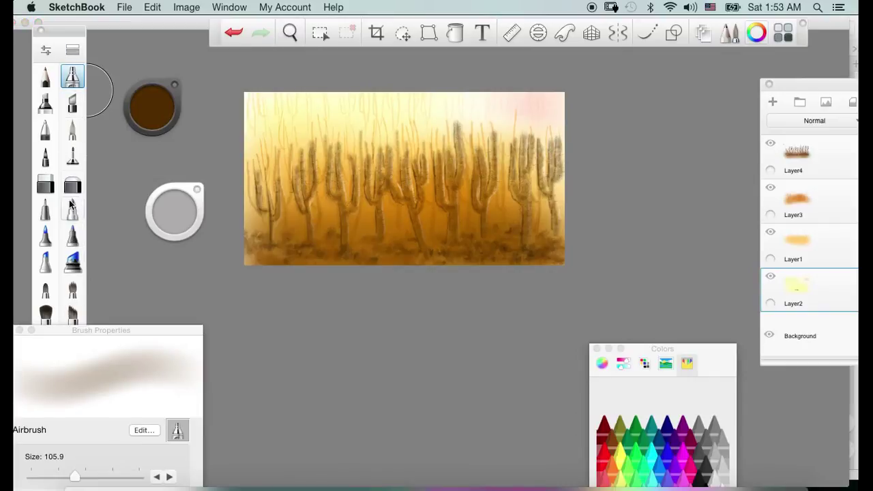
Choose the Camo brush from the Texture set in the brush library.
left_click(72, 50)
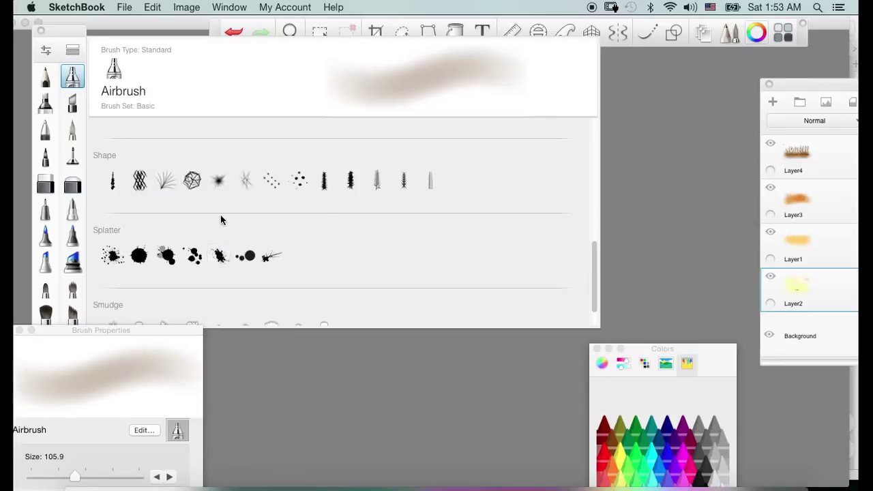
mouse_move(593, 266)
left_mouse_down()
mouse_move(592, 312)
mouse_move(592, 216)
left_mouse_up()
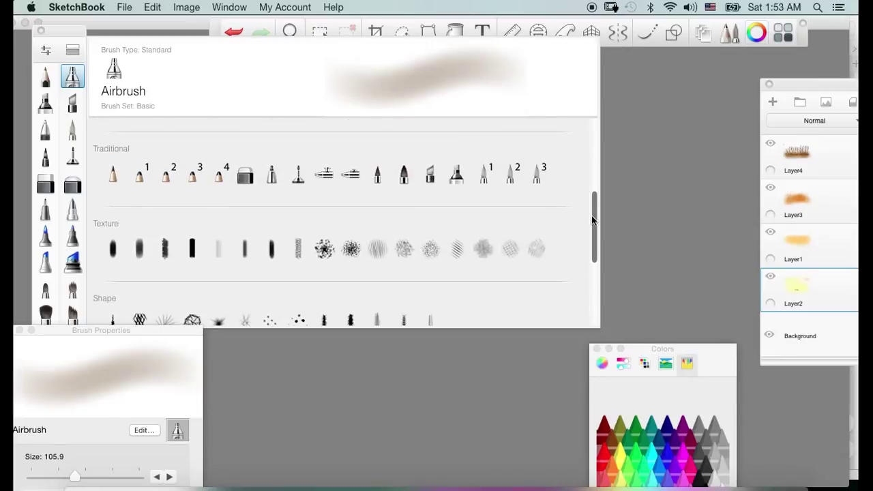
left_click(351, 251)
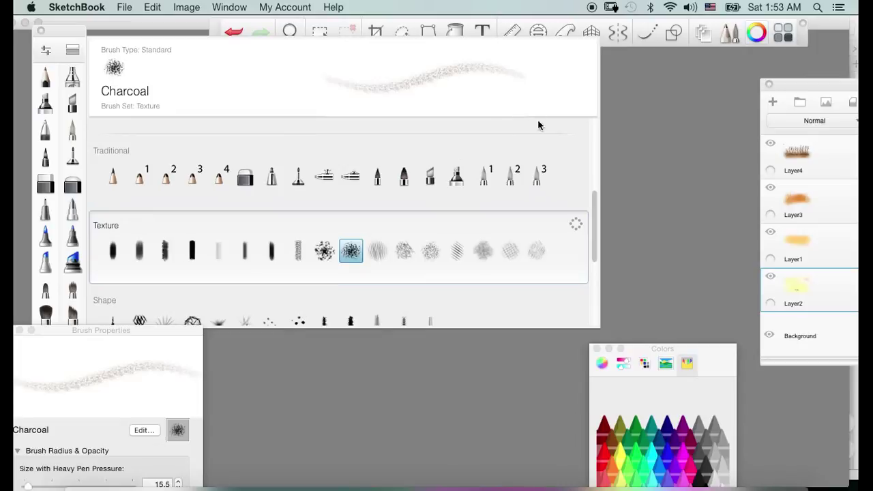
left_click(325, 253)
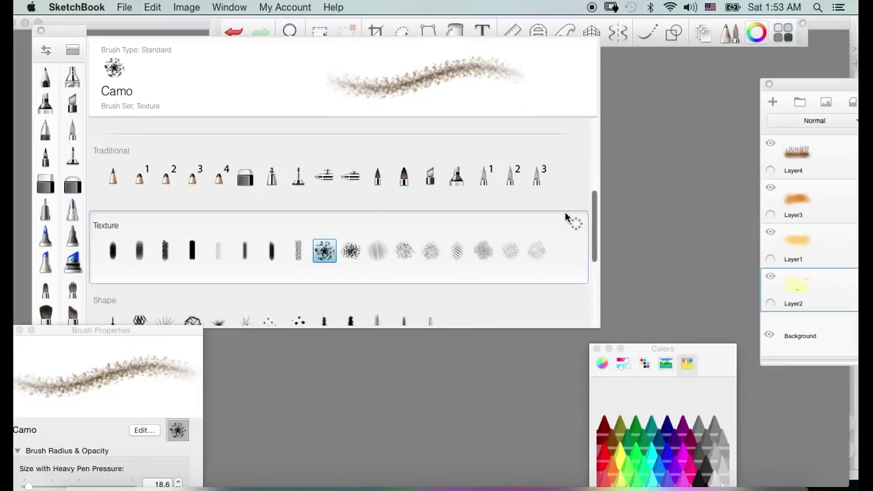
Darken the brown further and brush Camo ground texture along the base of the cacti on Layer4.
left_click(74, 50)
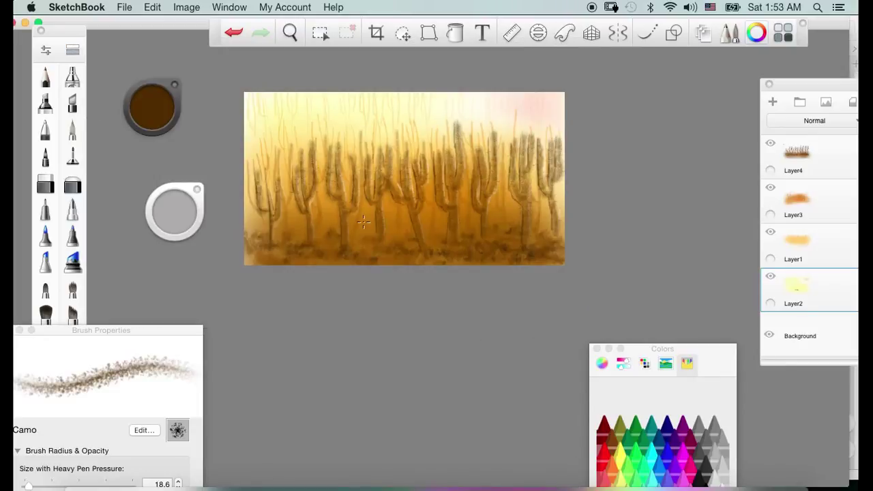
scroll(363, 221, "up", 5)
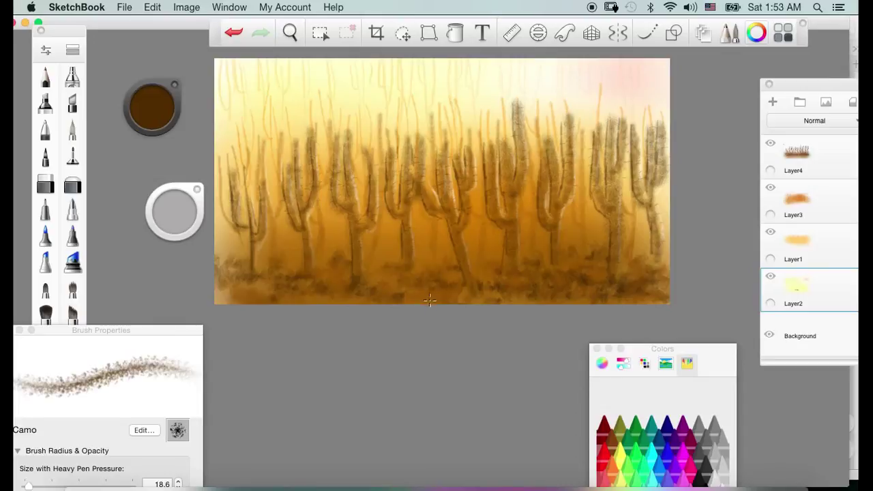
left_click(791, 164)
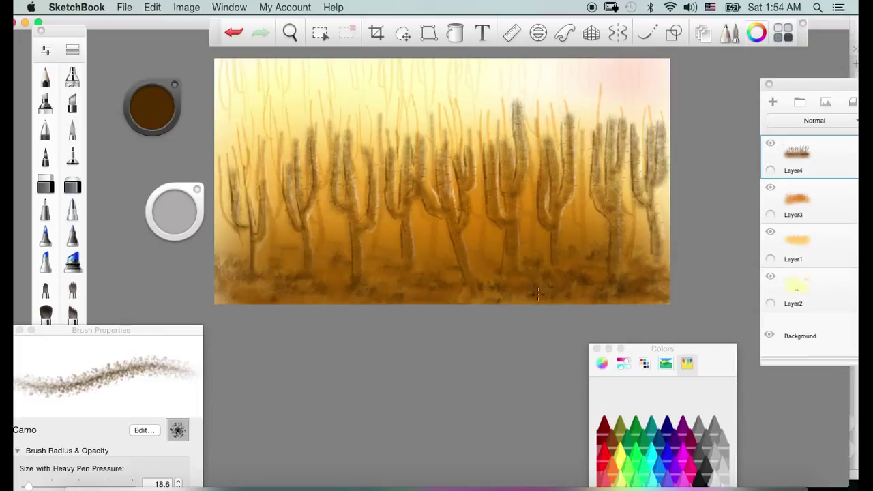
left_click(153, 98)
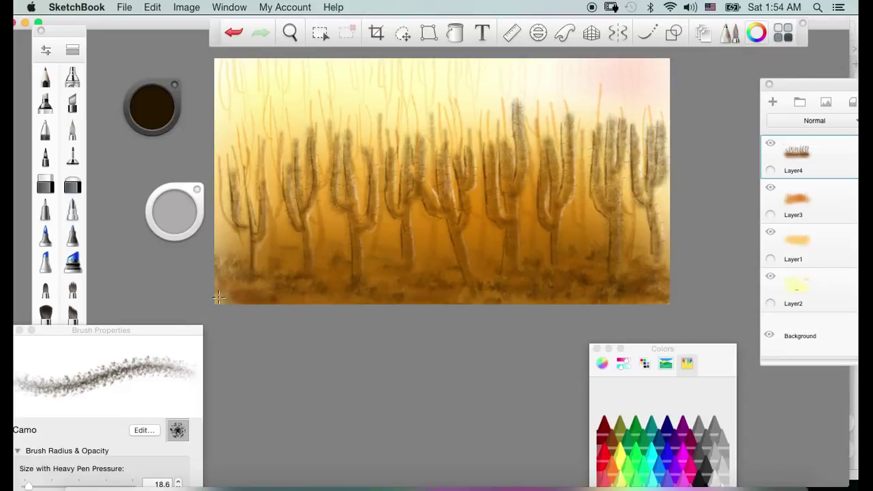
mouse_move(219, 297)
left_mouse_down()
mouse_move(284, 307)
mouse_move(306, 305)
mouse_move(271, 298)
mouse_move(338, 300)
mouse_move(323, 292)
mouse_move(339, 289)
mouse_move(255, 289)
mouse_move(281, 283)
mouse_move(236, 299)
mouse_move(299, 296)
mouse_move(317, 293)
mouse_move(300, 292)
mouse_move(303, 286)
mouse_move(328, 282)
mouse_move(289, 286)
left_mouse_up()
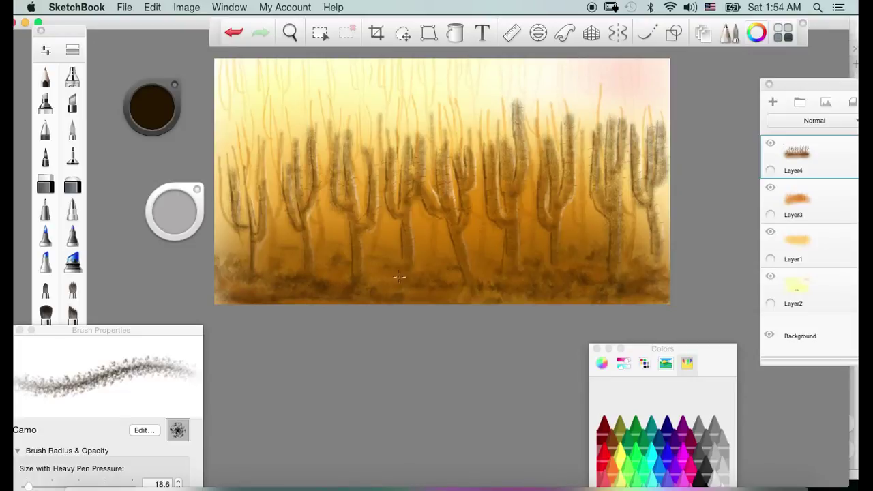
mouse_move(399, 277)
left_mouse_down()
mouse_move(428, 281)
mouse_move(403, 275)
mouse_move(409, 277)
mouse_move(406, 264)
mouse_move(518, 286)
mouse_move(501, 282)
left_mouse_up()
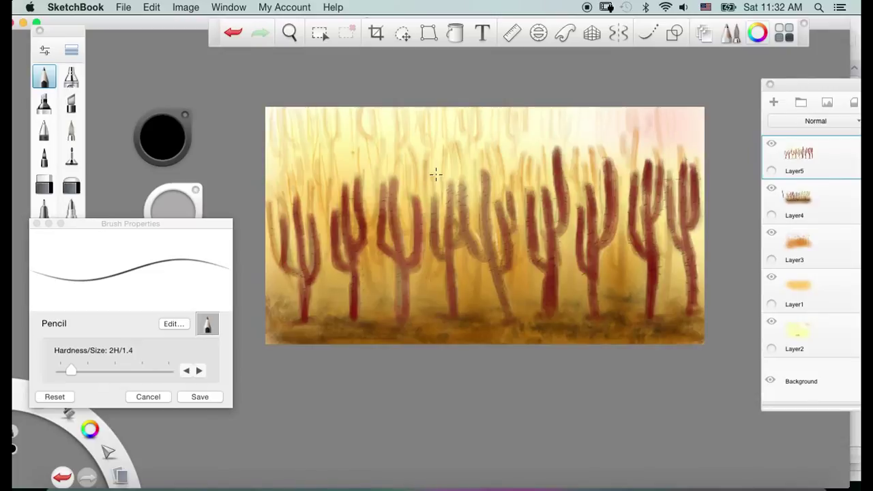
Close the brush properties and move the brush and color pucks off the canvas to view the whole painting unobstructed.
scroll(436, 174, "up", 1)
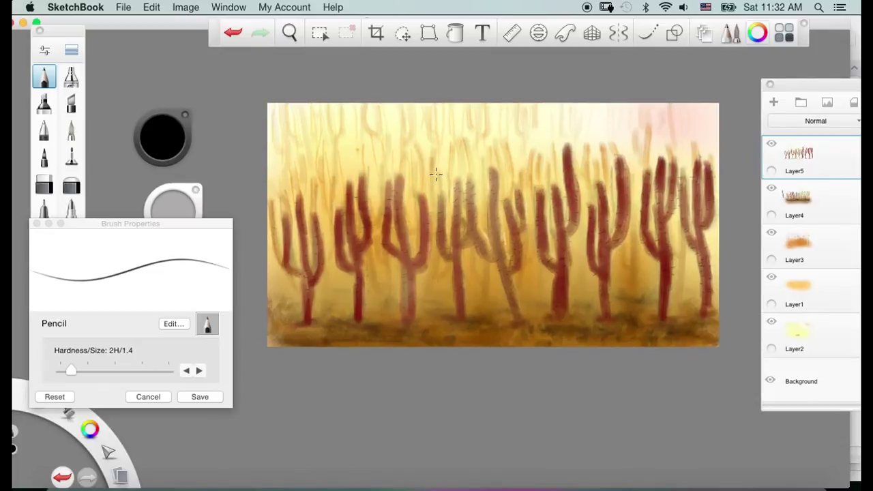
scroll(436, 175, "up", 1)
scroll(436, 174, "up", 2)
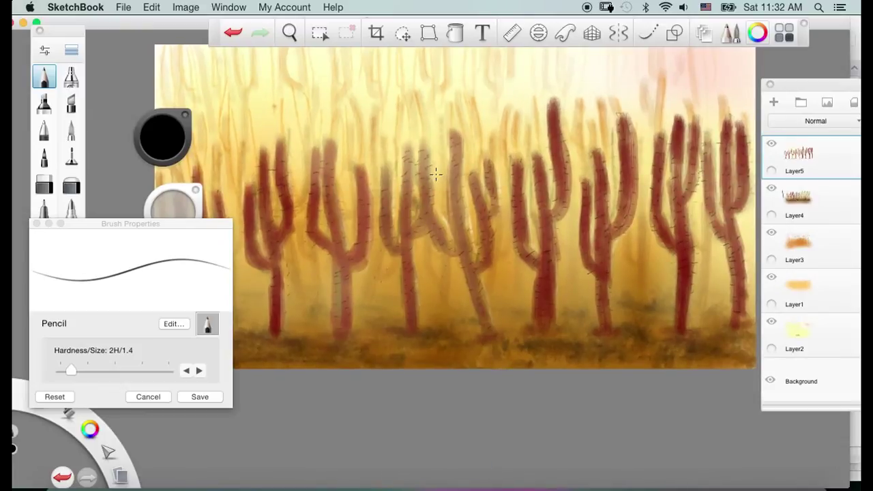
left_click(36, 224)
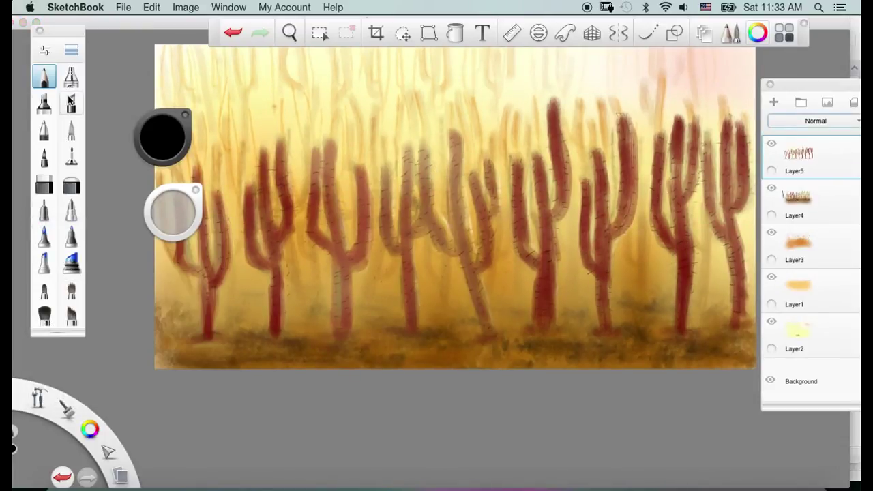
left_click_drag(162, 111, 63, 68)
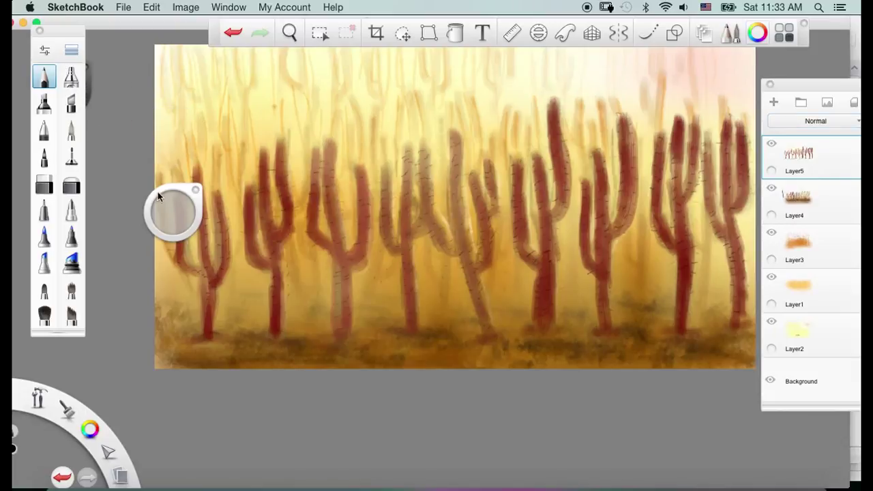
left_click_drag(173, 189, 40, 107)
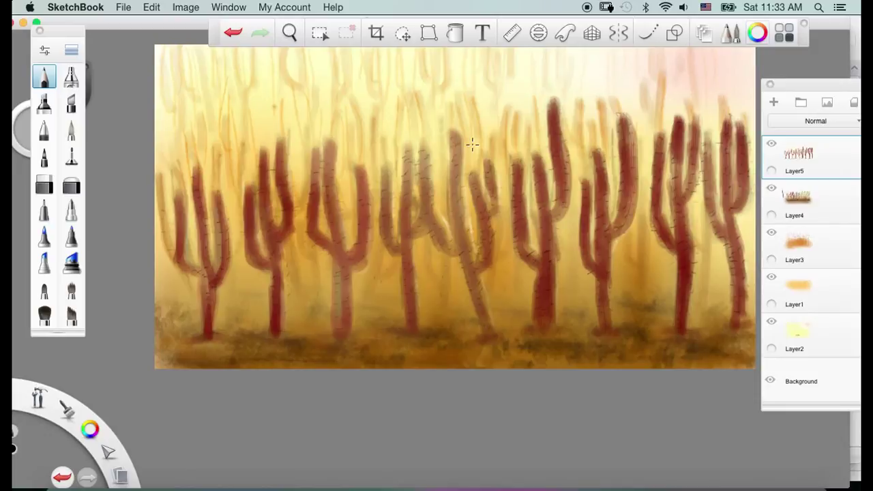
scroll(473, 144, "up", 4)
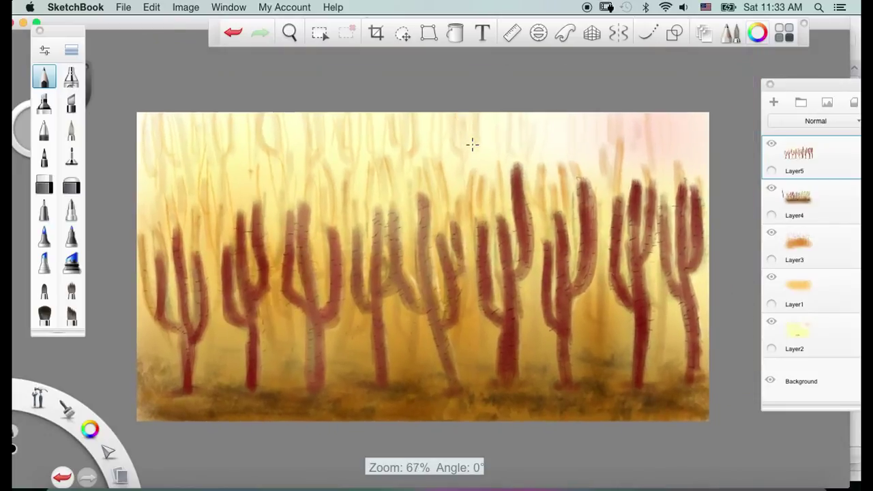
scroll(472, 144, "down", 1)
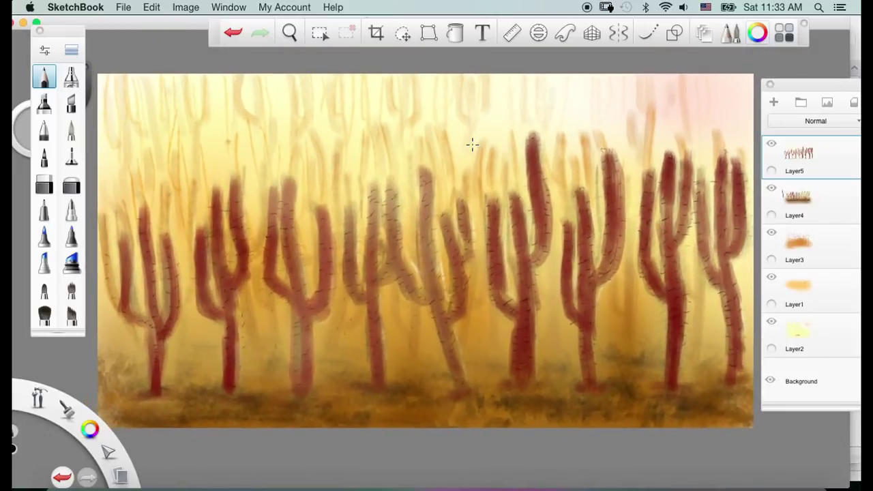
left_click(125, 9)
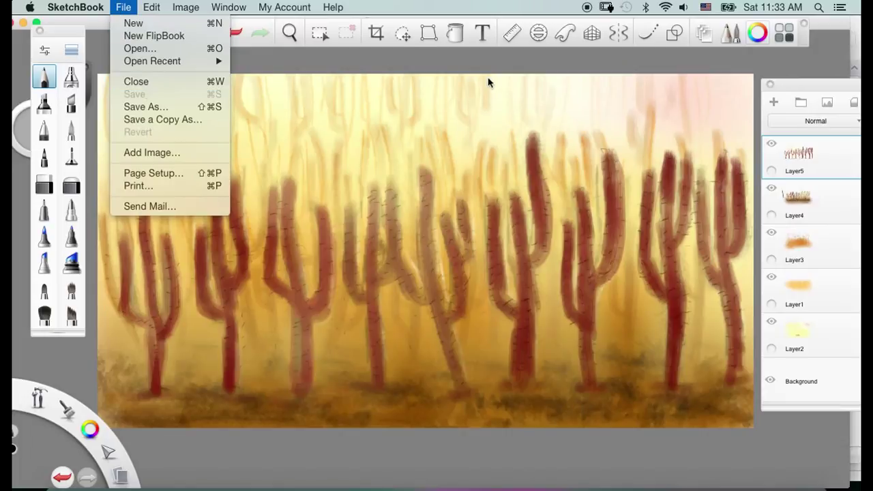
left_click(398, 56)
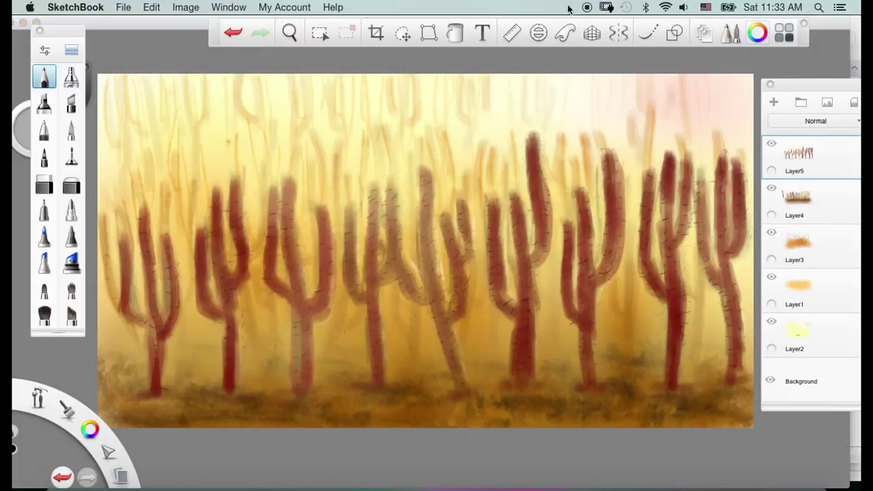